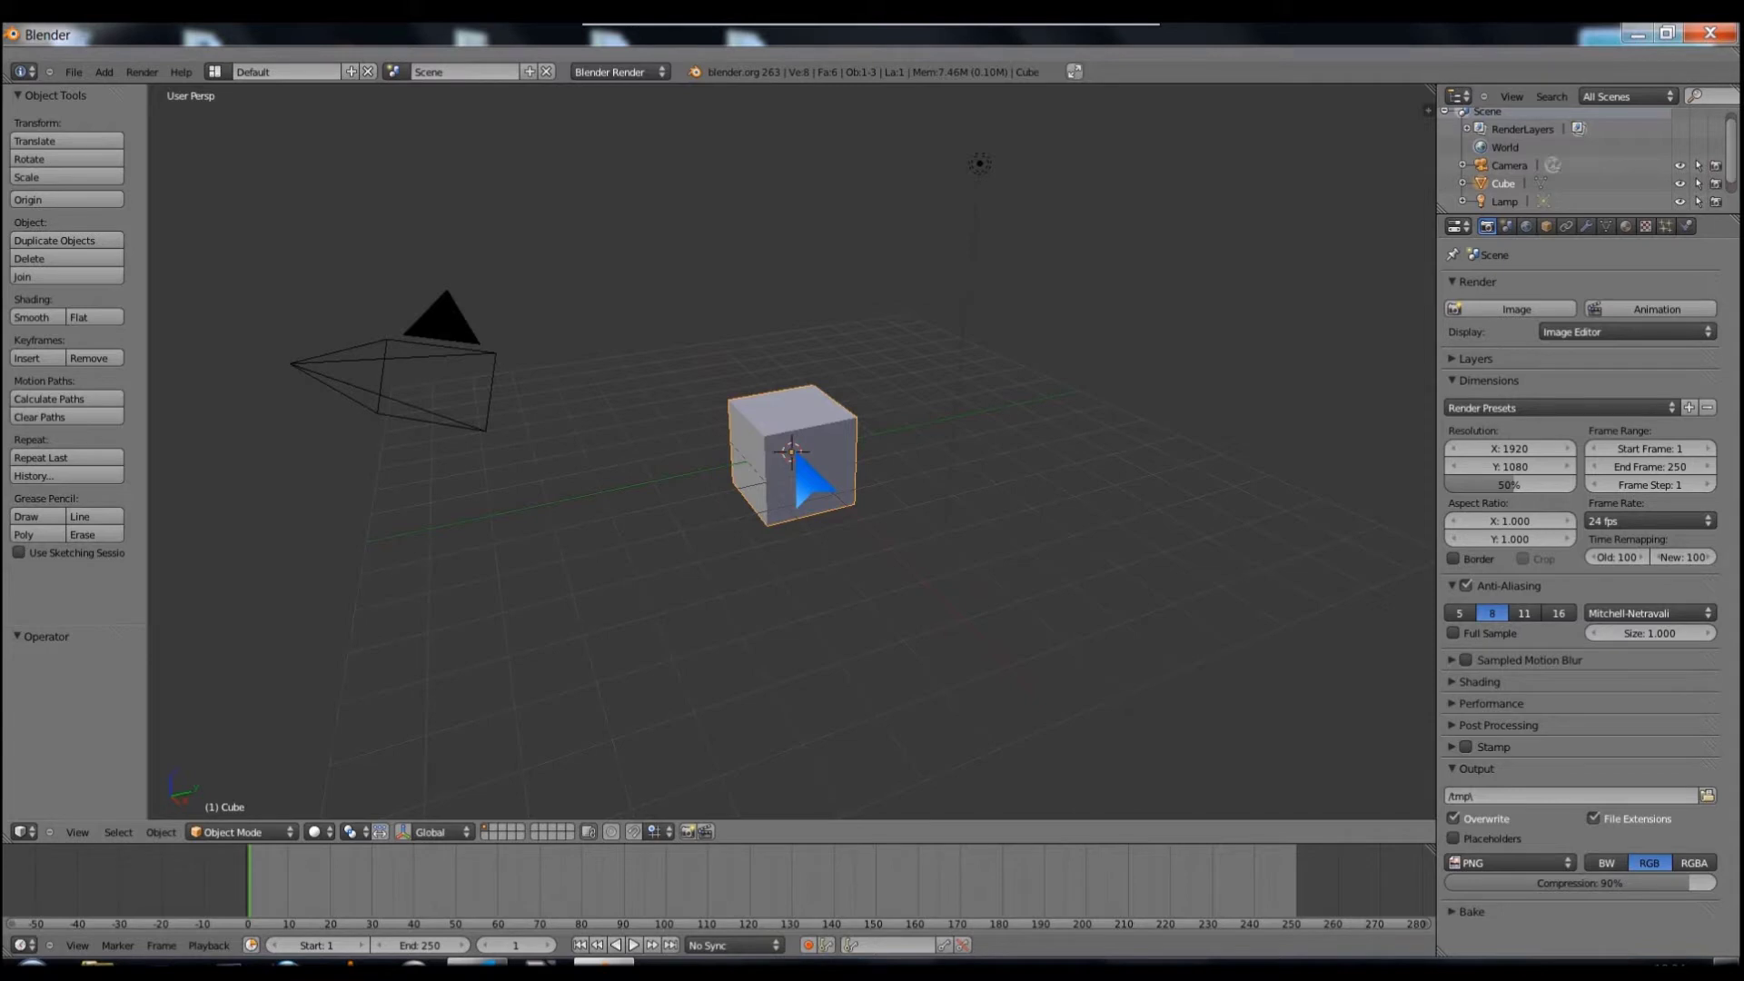
Step: Delete every vertex of the default cube in Edit Mode, leaving only camera and lamp
key("Tab")
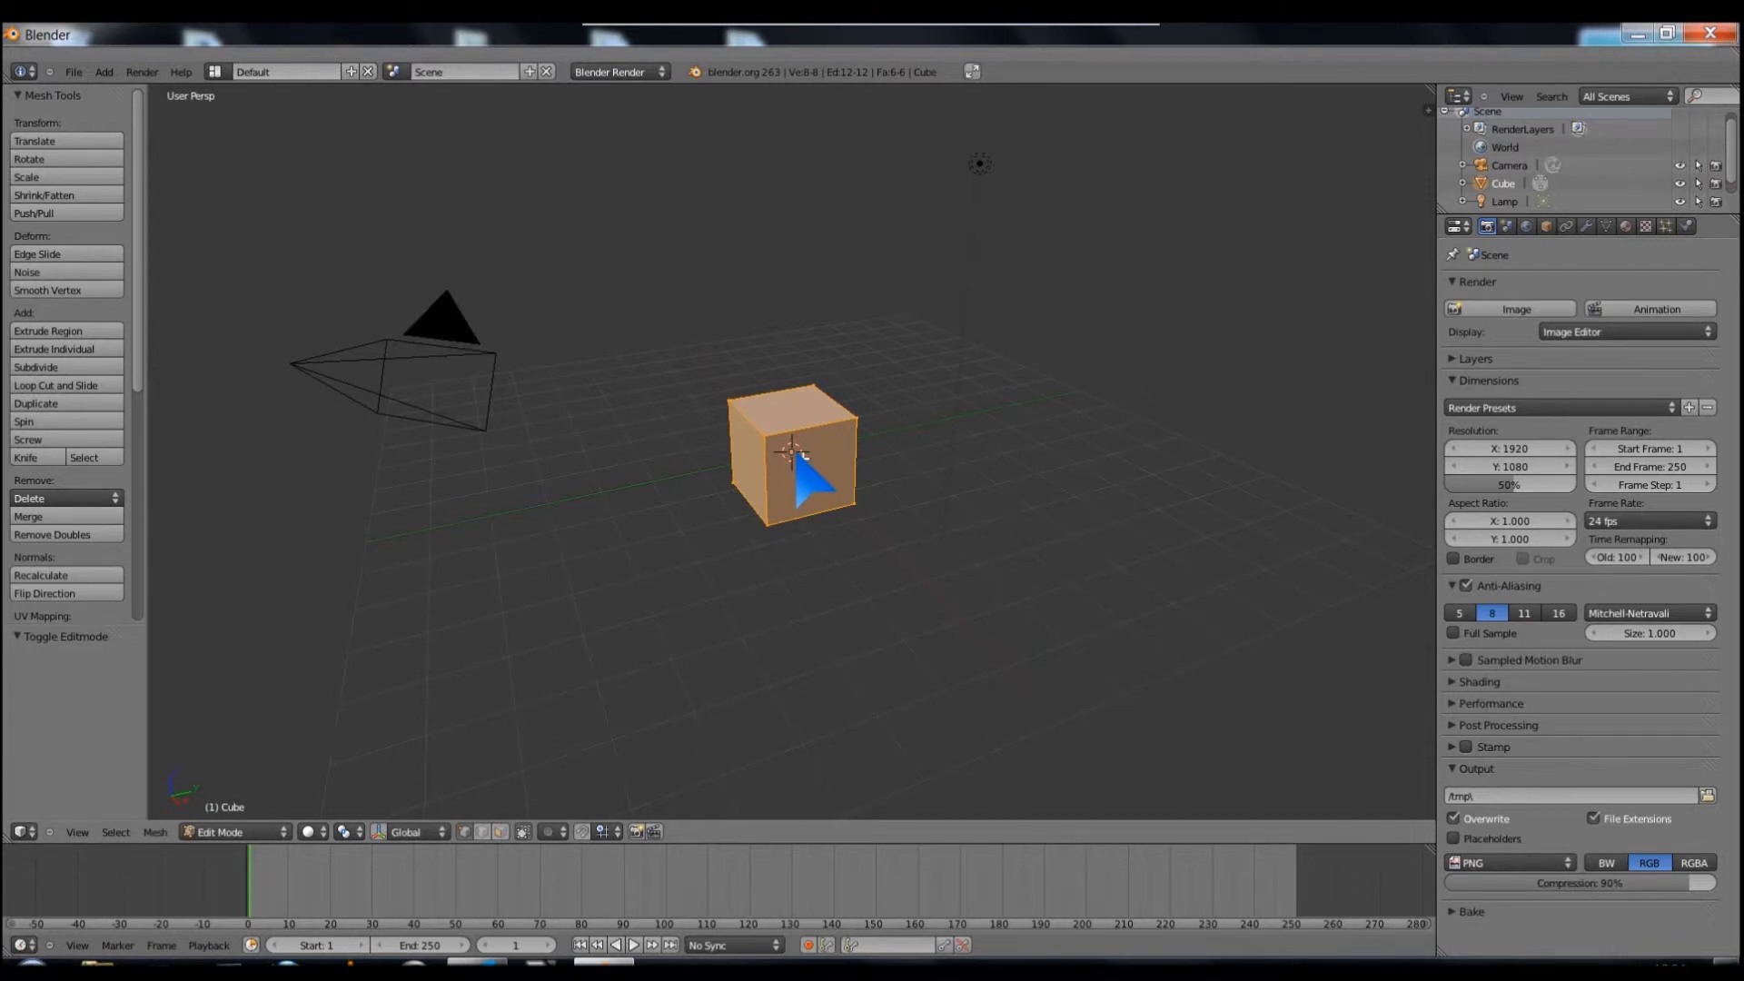
key("x")
left_click(803, 453)
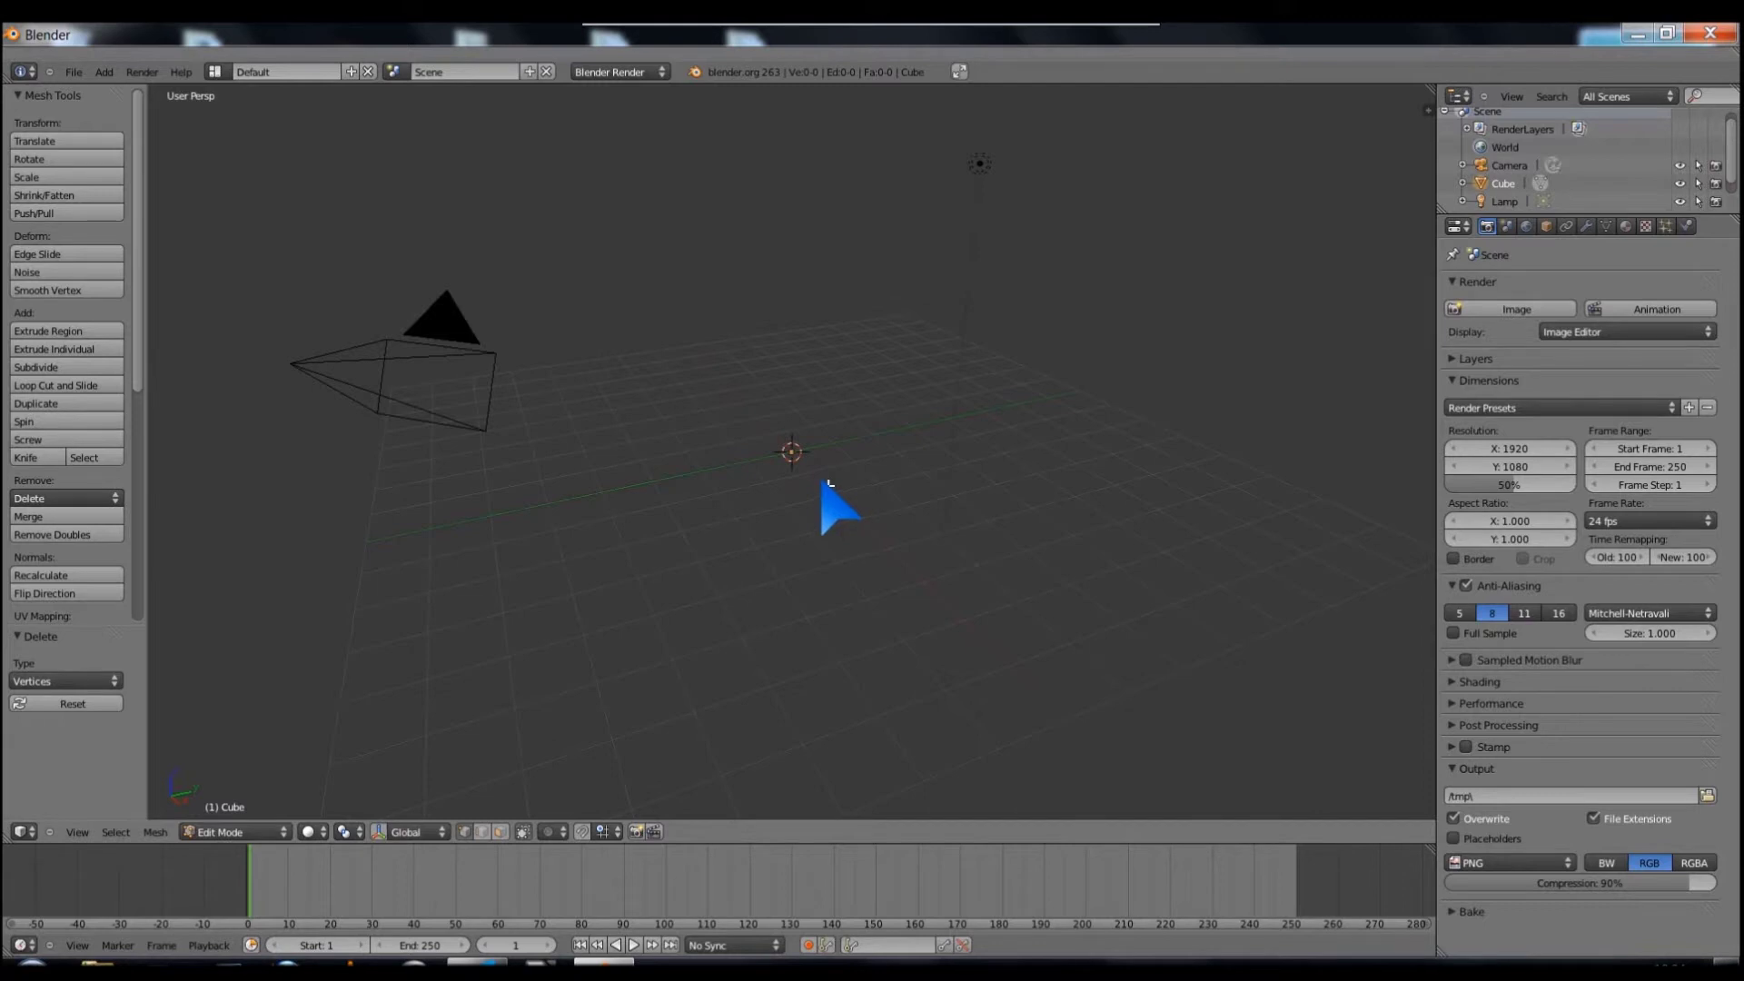
Step: Add a 16-vertex circle to the empty Cube mesh and begin scaling it up
left_click(105, 73)
mouse_move(120, 90)
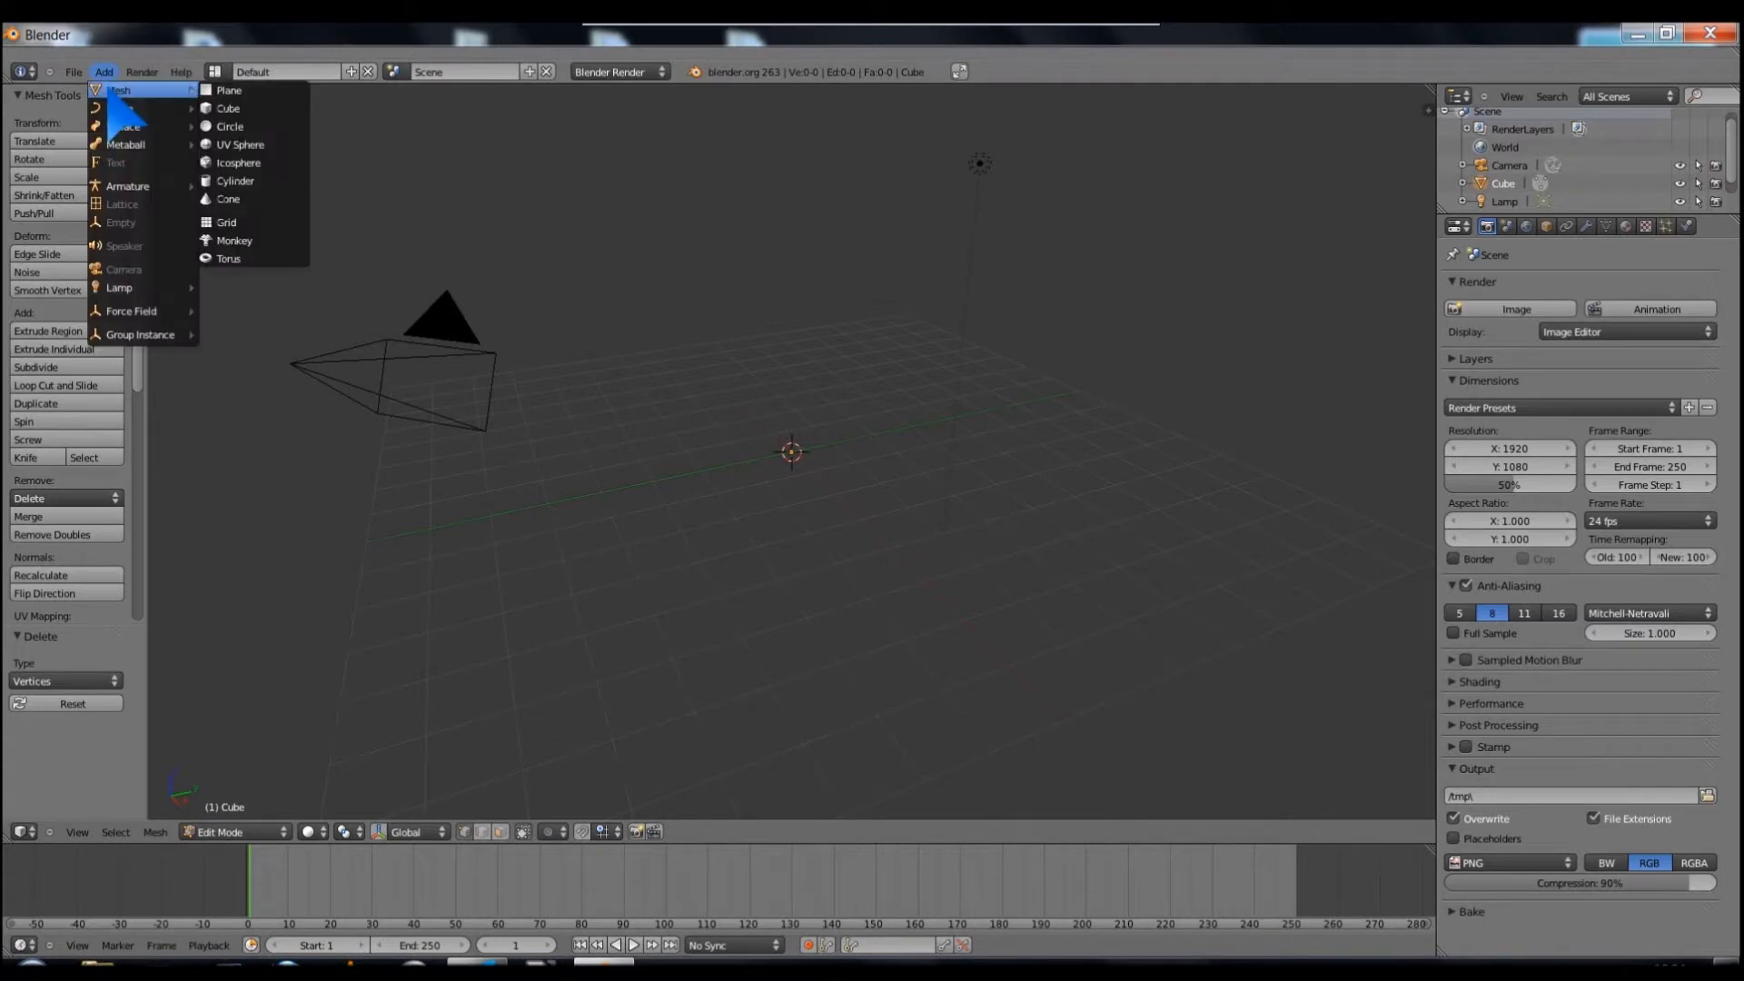
left_click(241, 128)
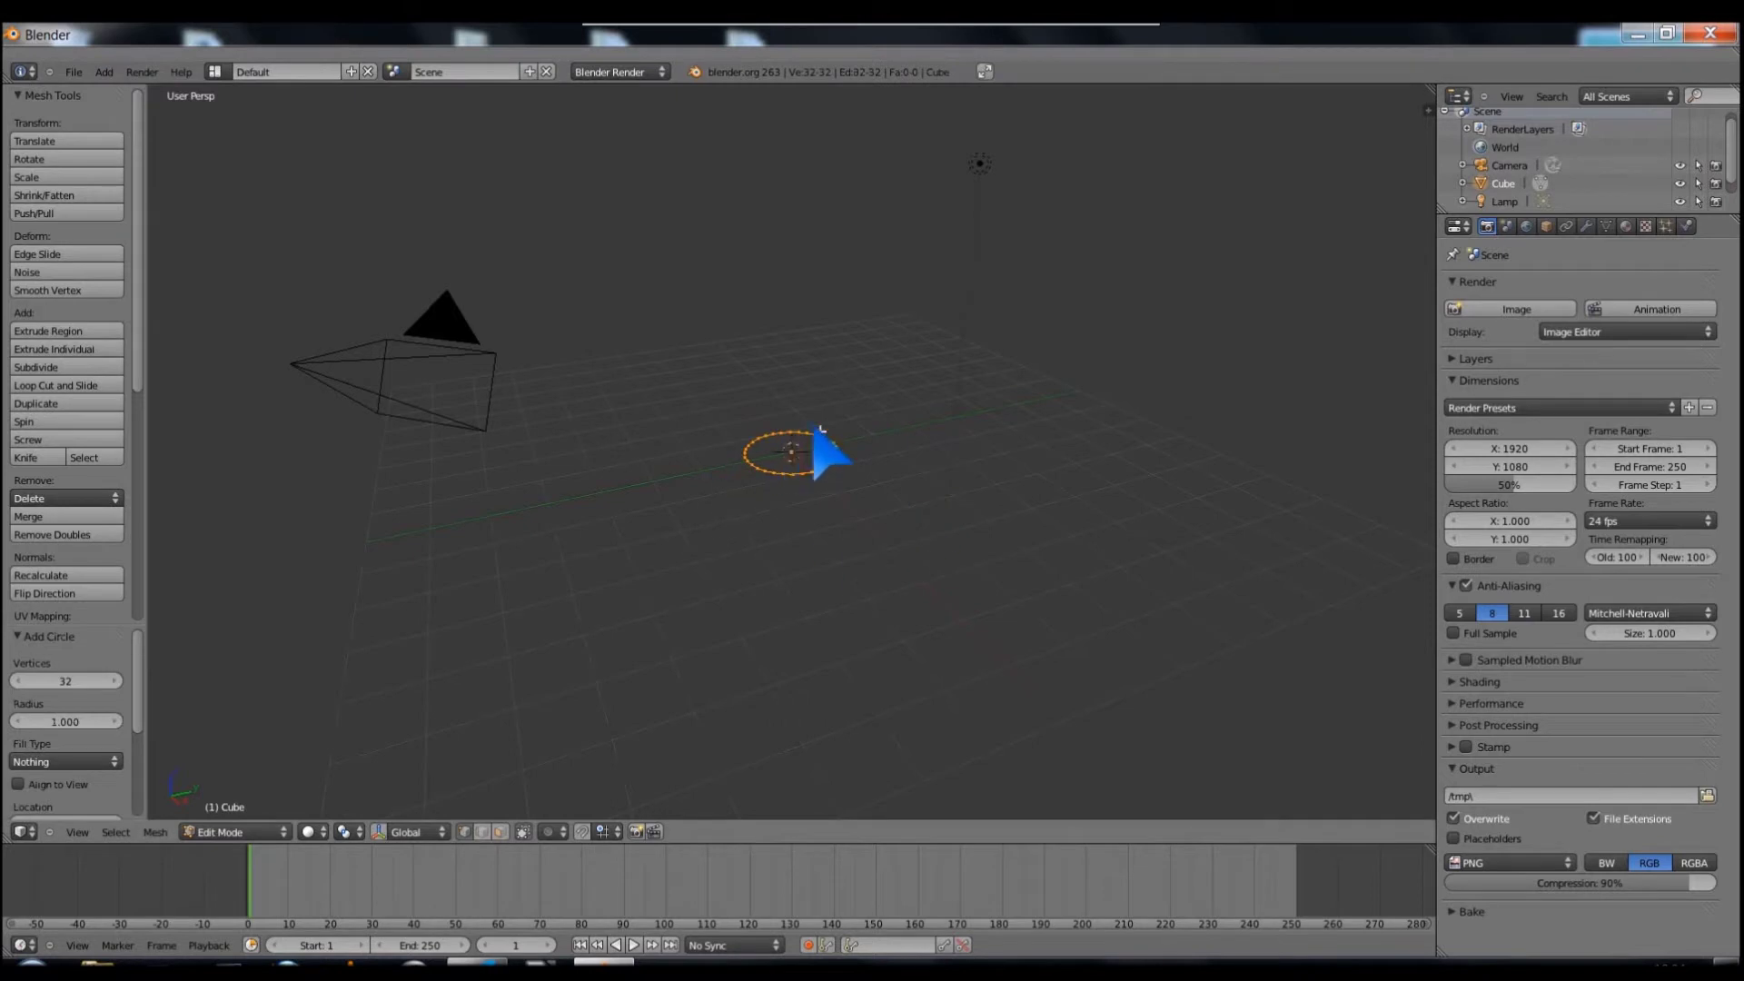
middle_click_drag(814, 430, 900, 437)
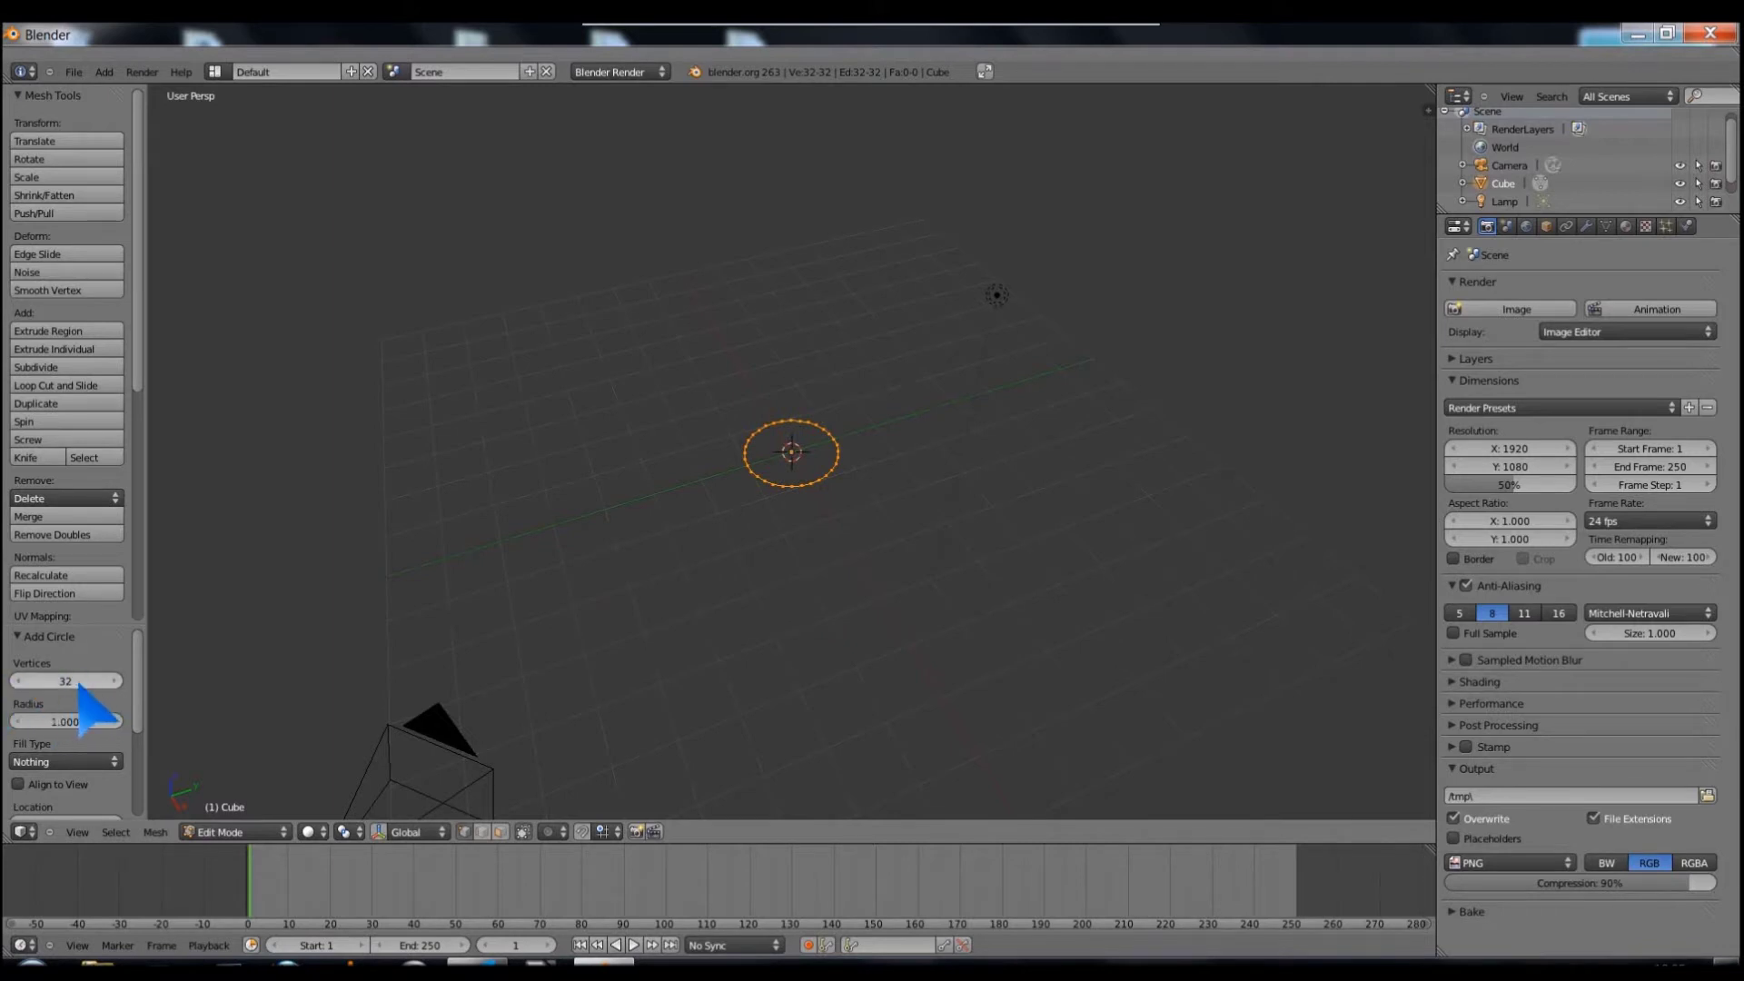
left_click(80, 687)
type("16")
key("Return")
key("s")
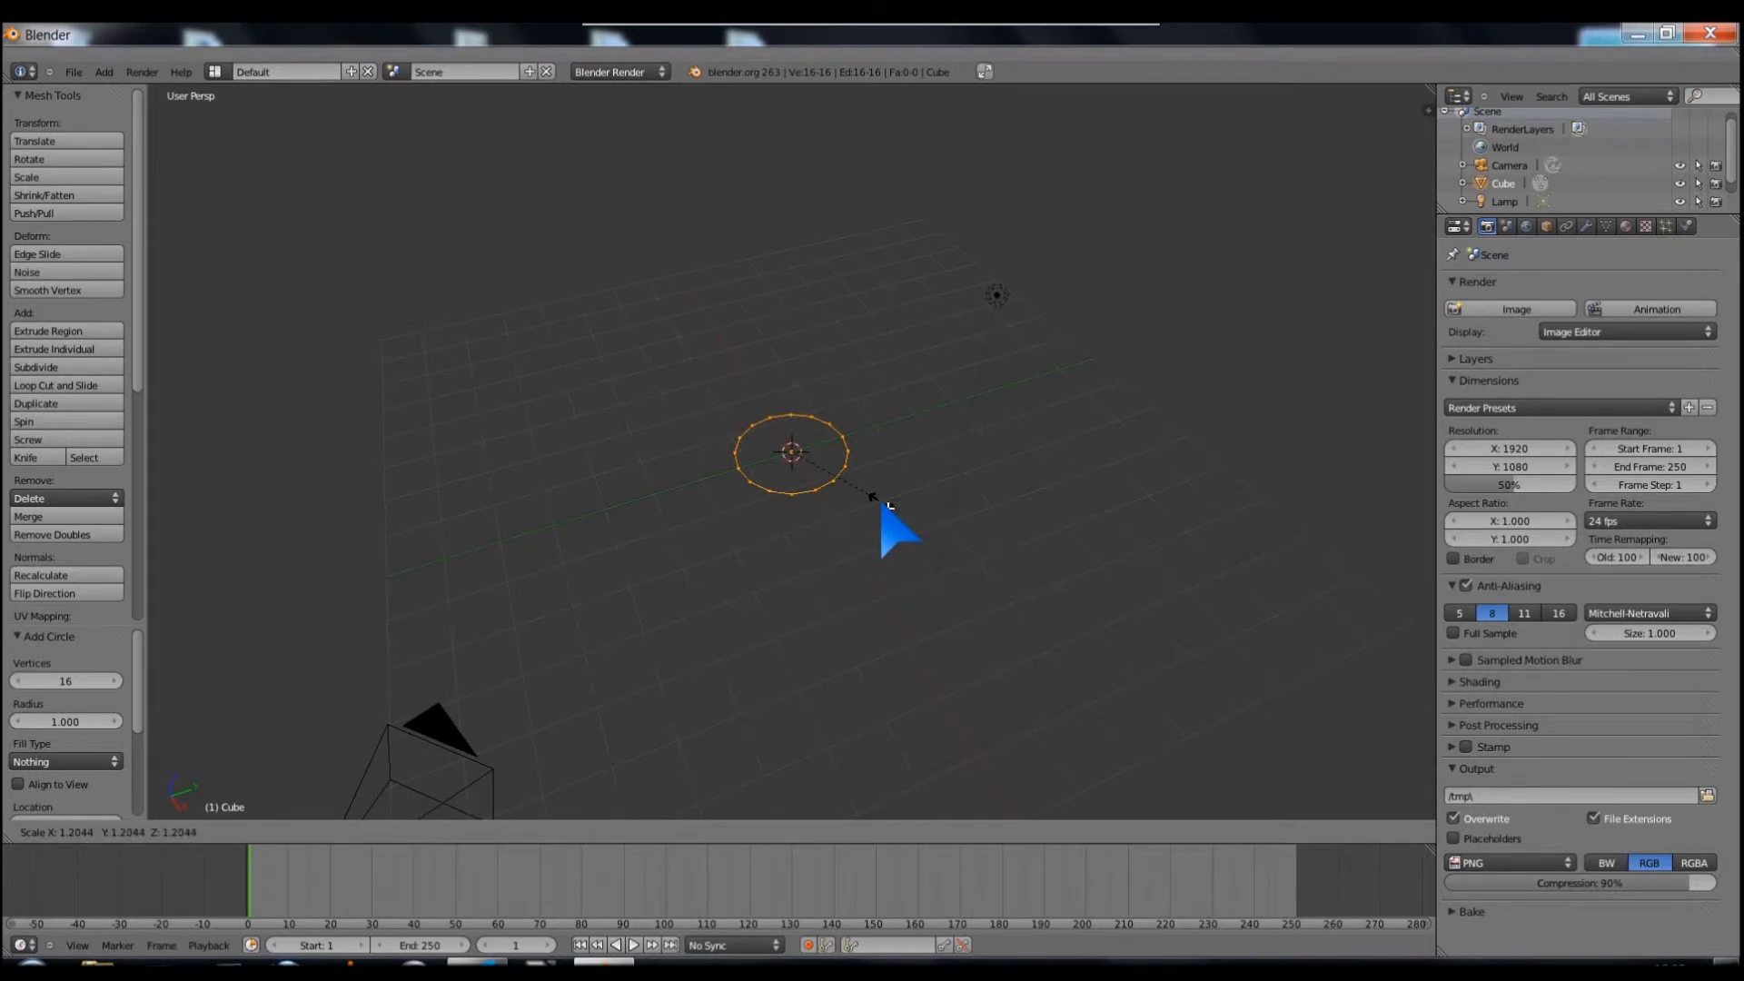
Step: Fix the circle at scale 2.000 and begin extruding it into a 16-face open tube
left_click(944, 531)
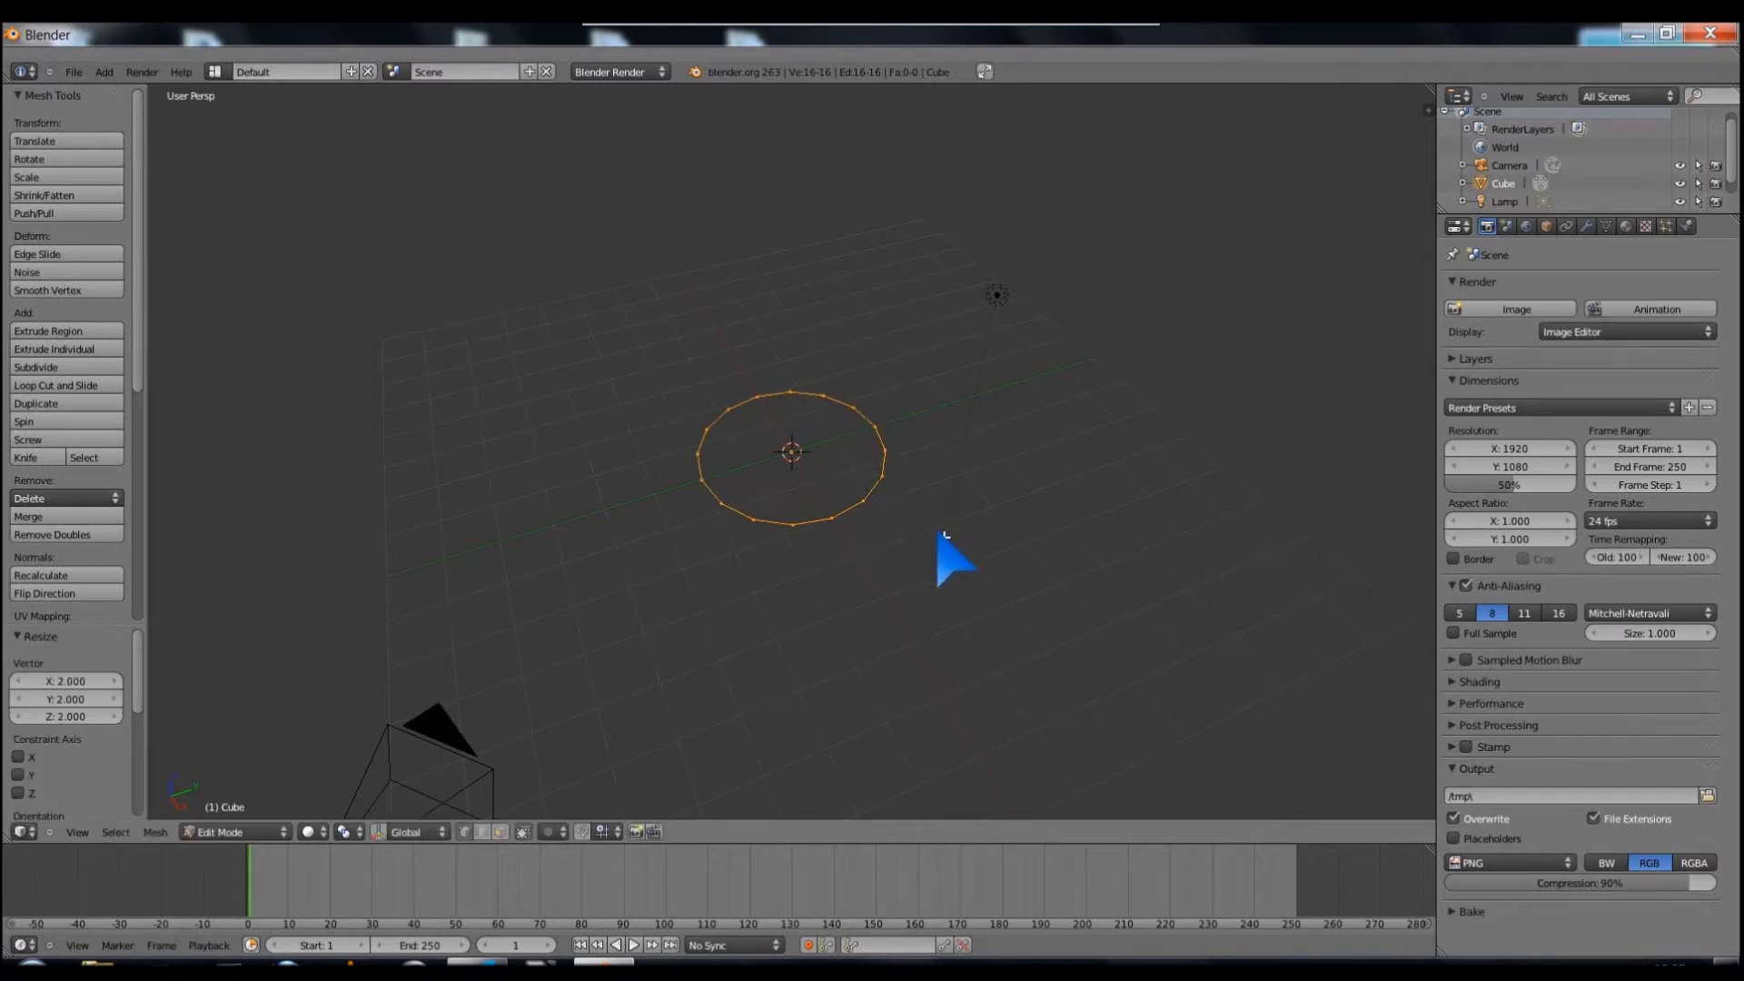
mouse_move(1109, 506)
middle_mouse_down()
mouse_move(1055, 478)
mouse_move(1155, 490)
mouse_move(1090, 506)
middle_mouse_up()
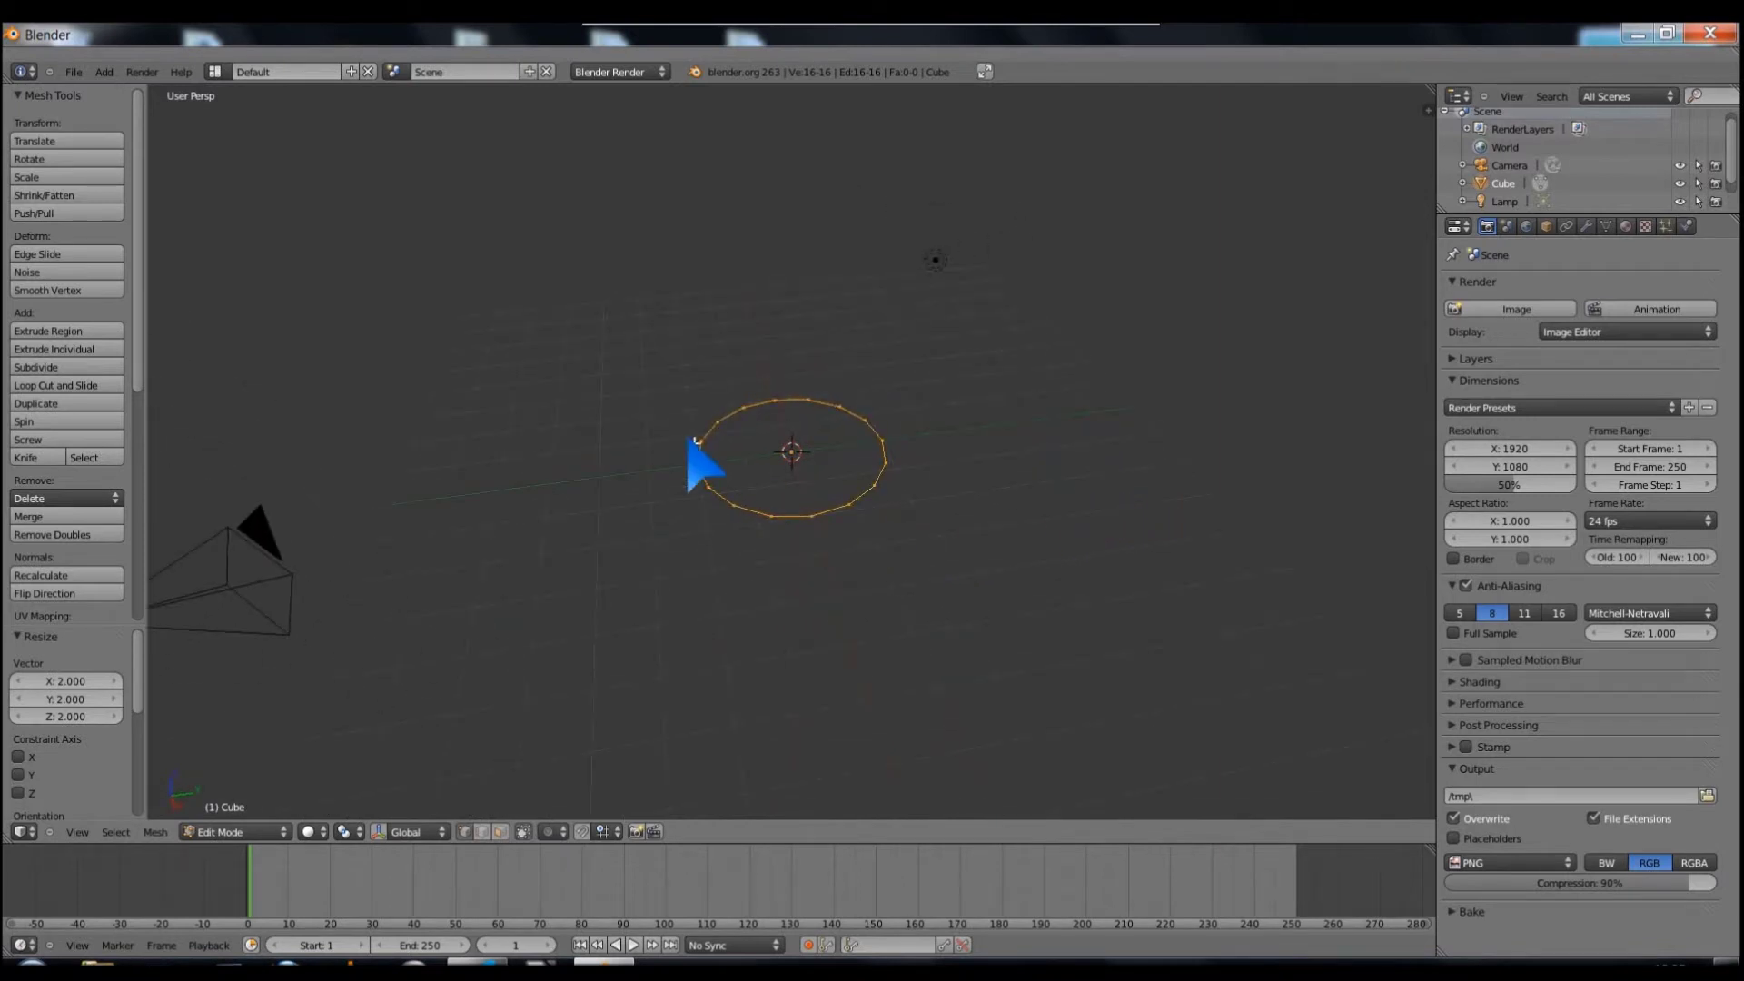
mouse_move(973, 526)
middle_mouse_down()
mouse_move(985, 584)
mouse_move(978, 557)
mouse_move(1048, 522)
middle_mouse_up()
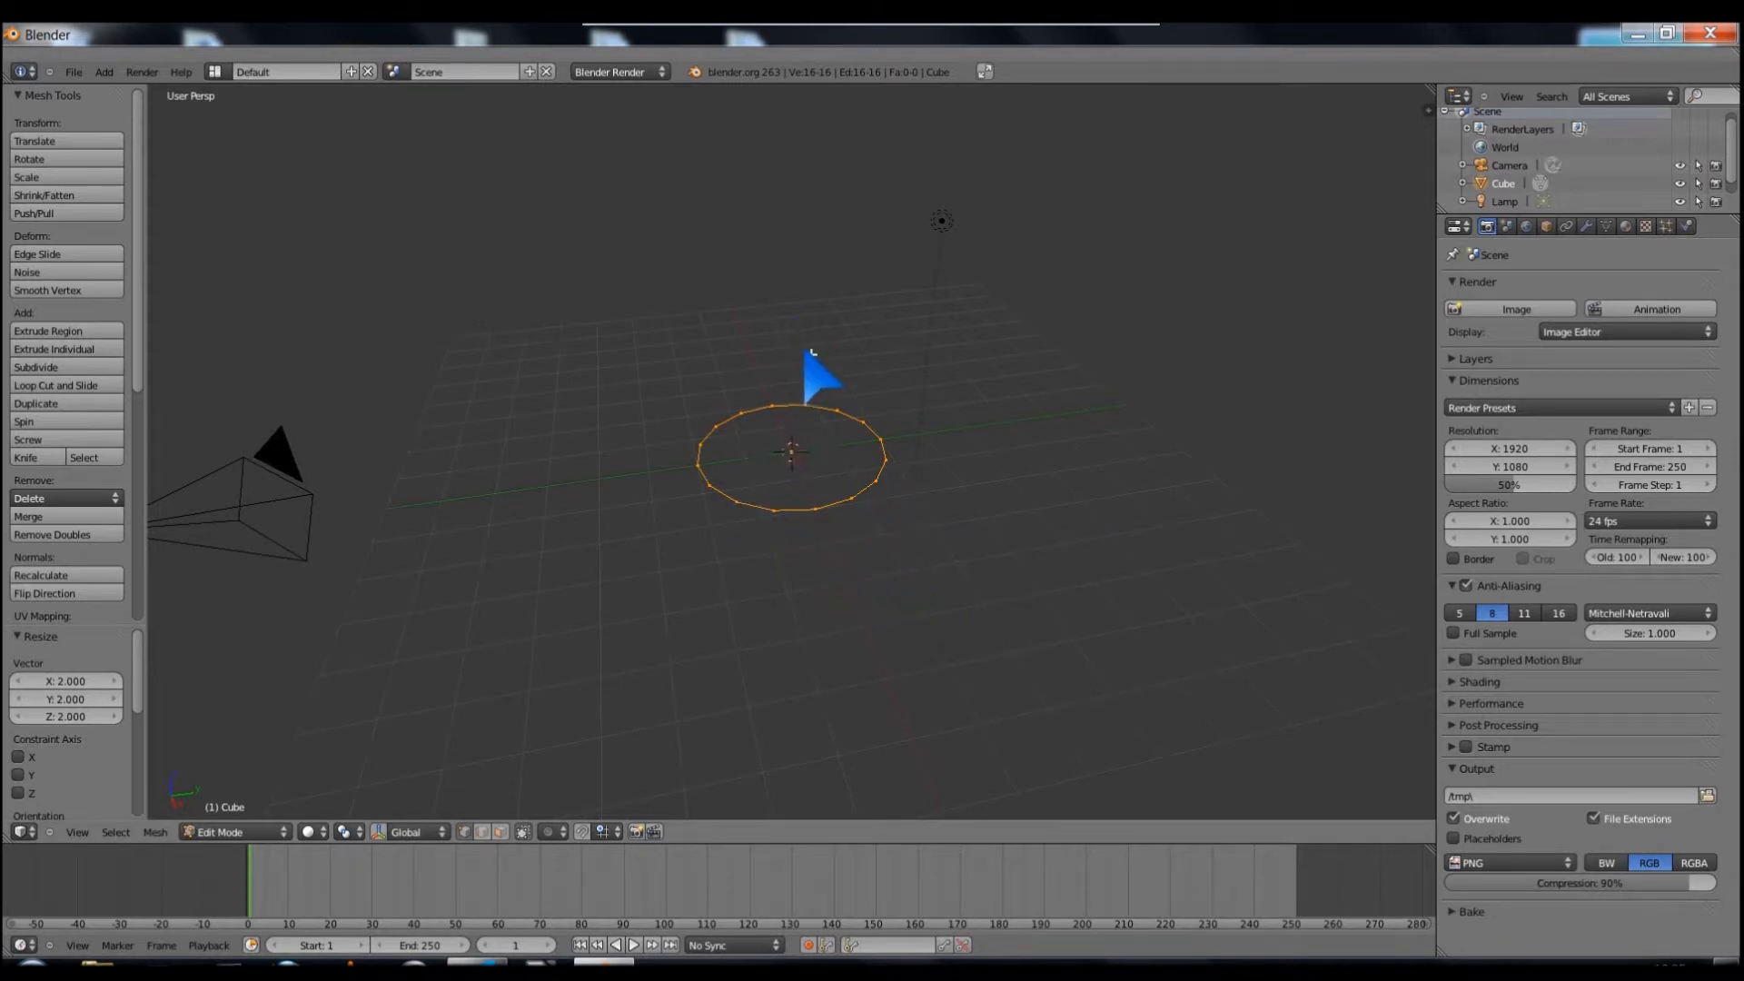
key("e")
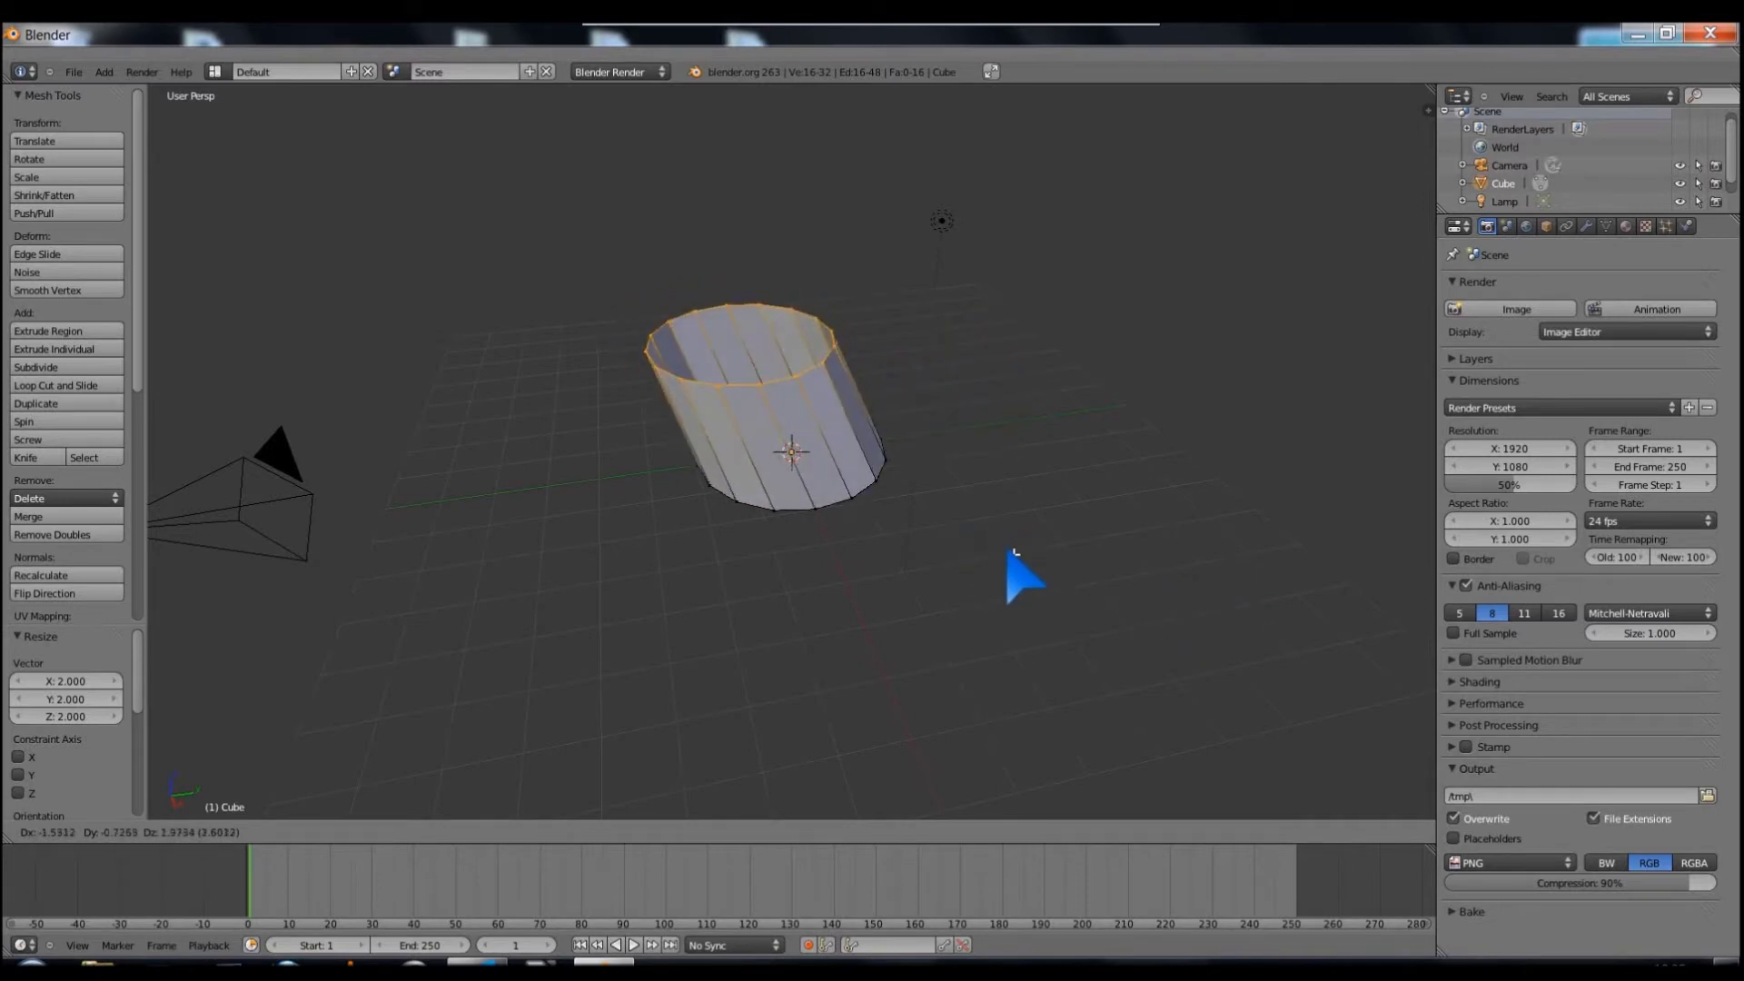
Step: Extrude the circle straight up into a short wall and narrow its top ring to 0.659
key("z")
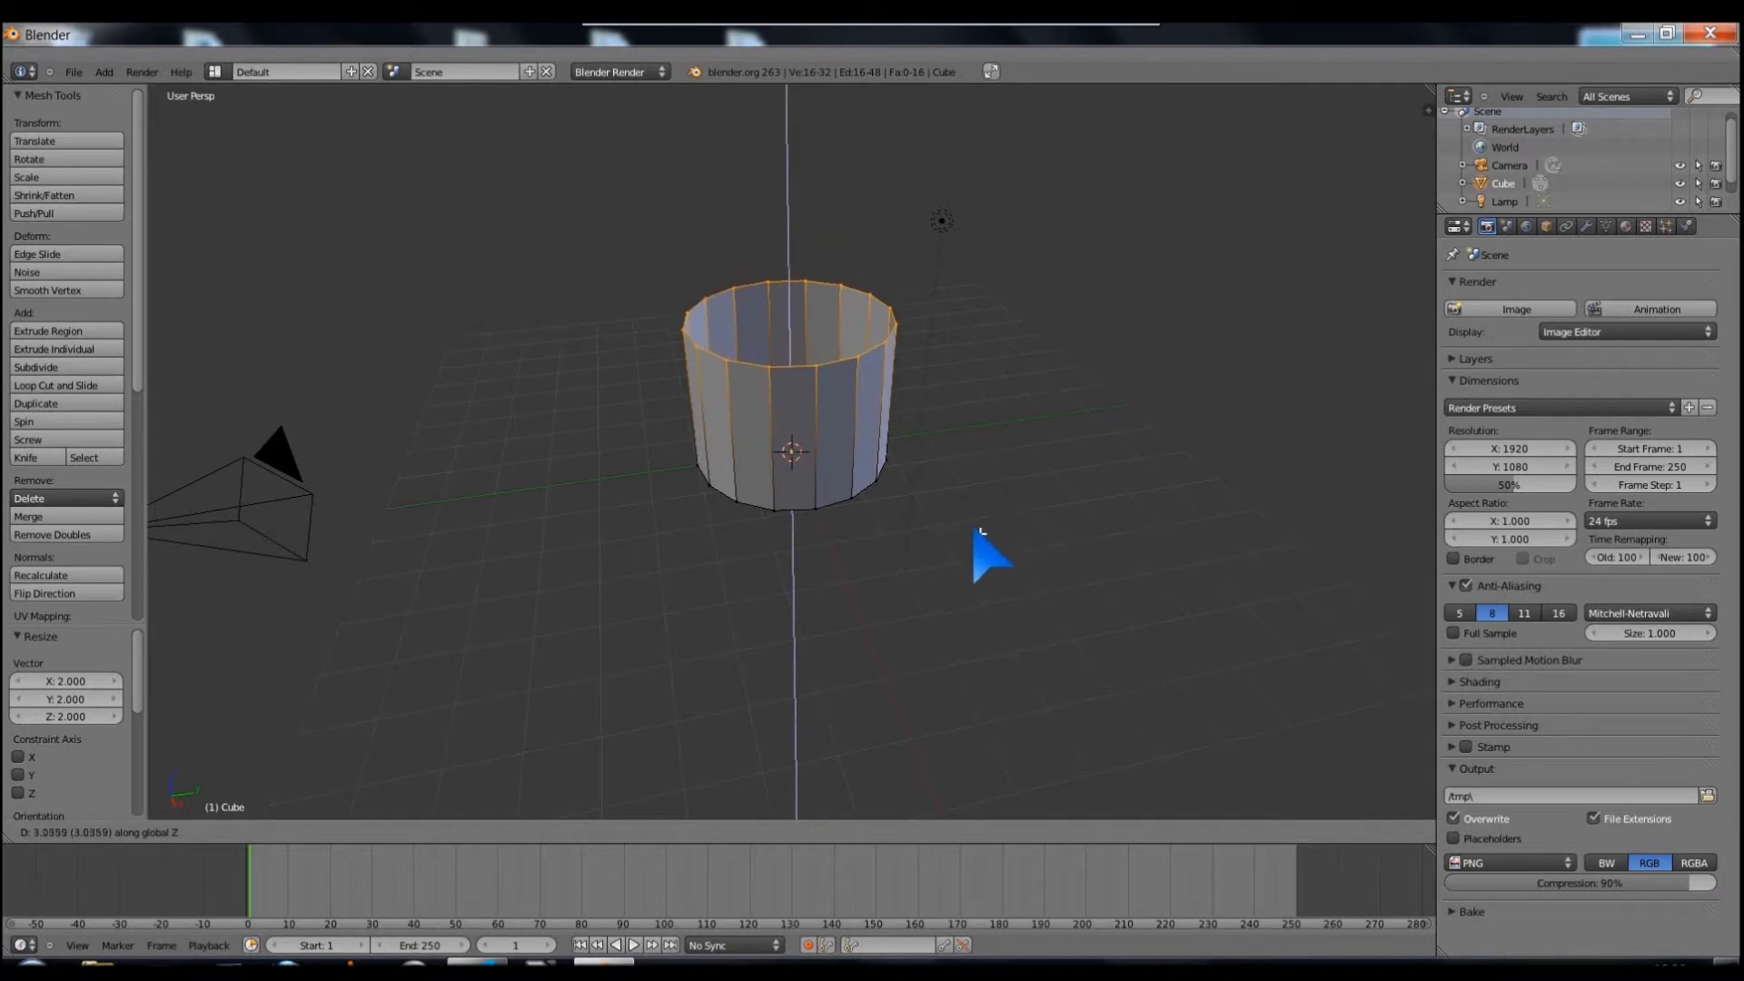
left_click(965, 633)
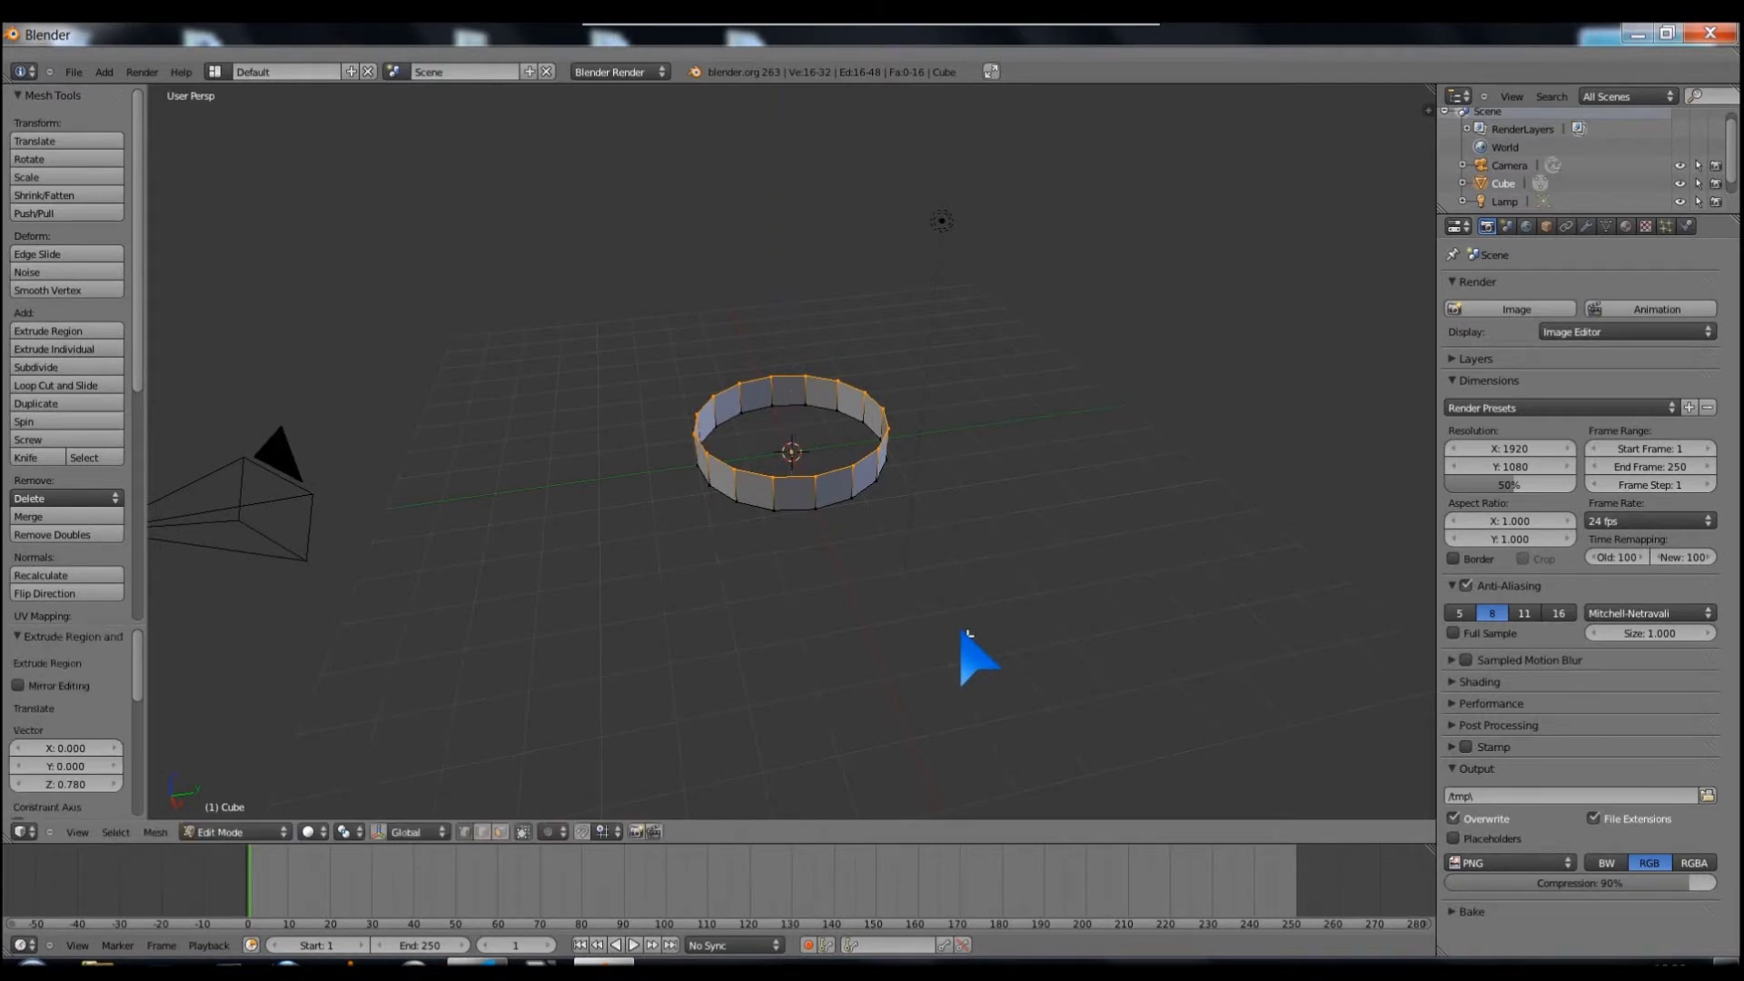
key("s")
key("shift+z")
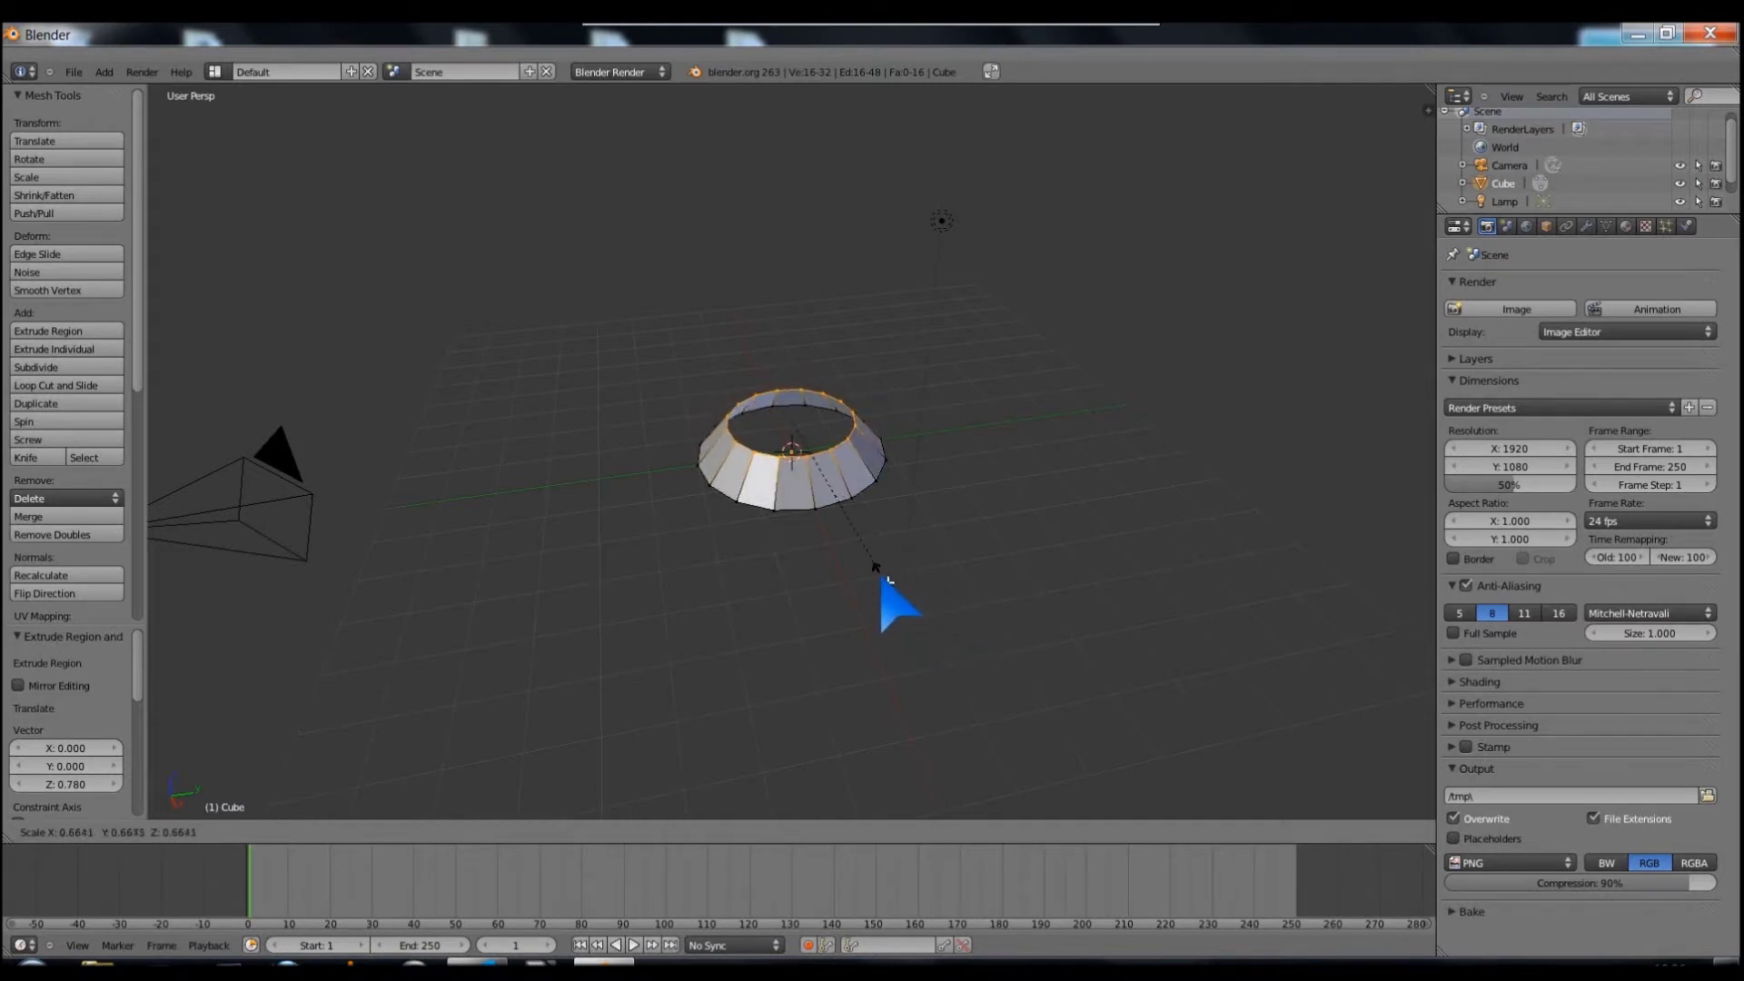
left_click(878, 581)
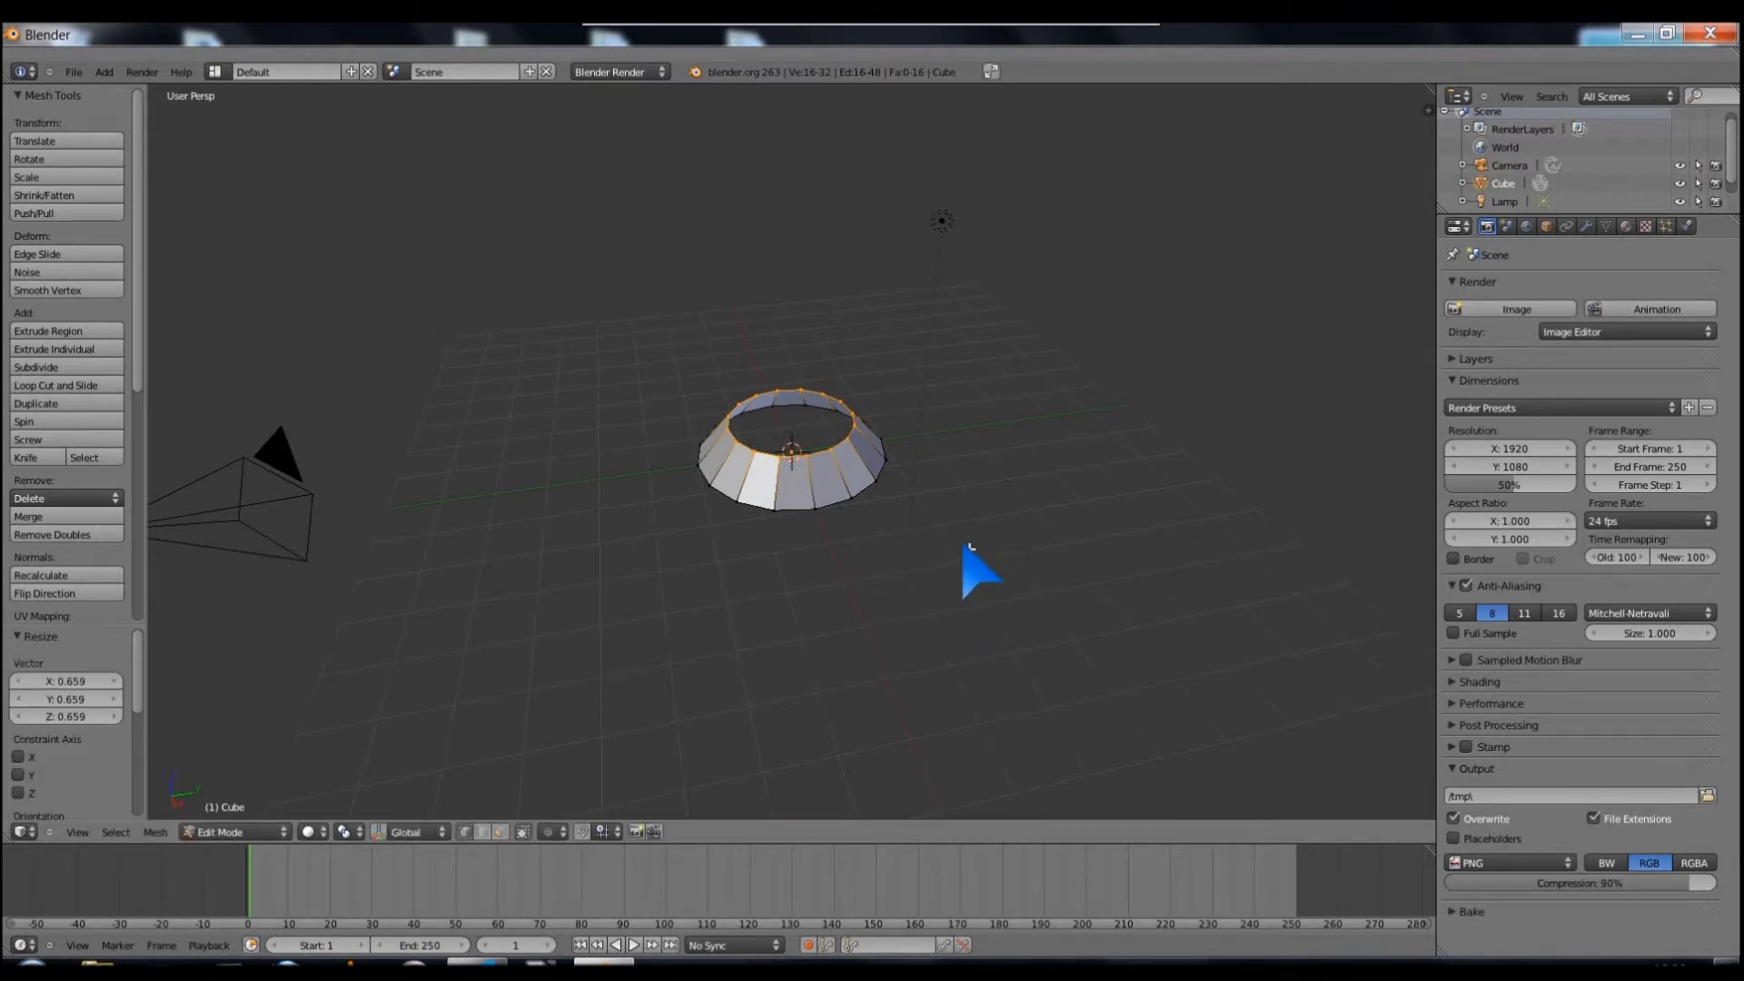
Step: Extrude the narrowed ring 4.375 units straight up into a tall column
key("g")
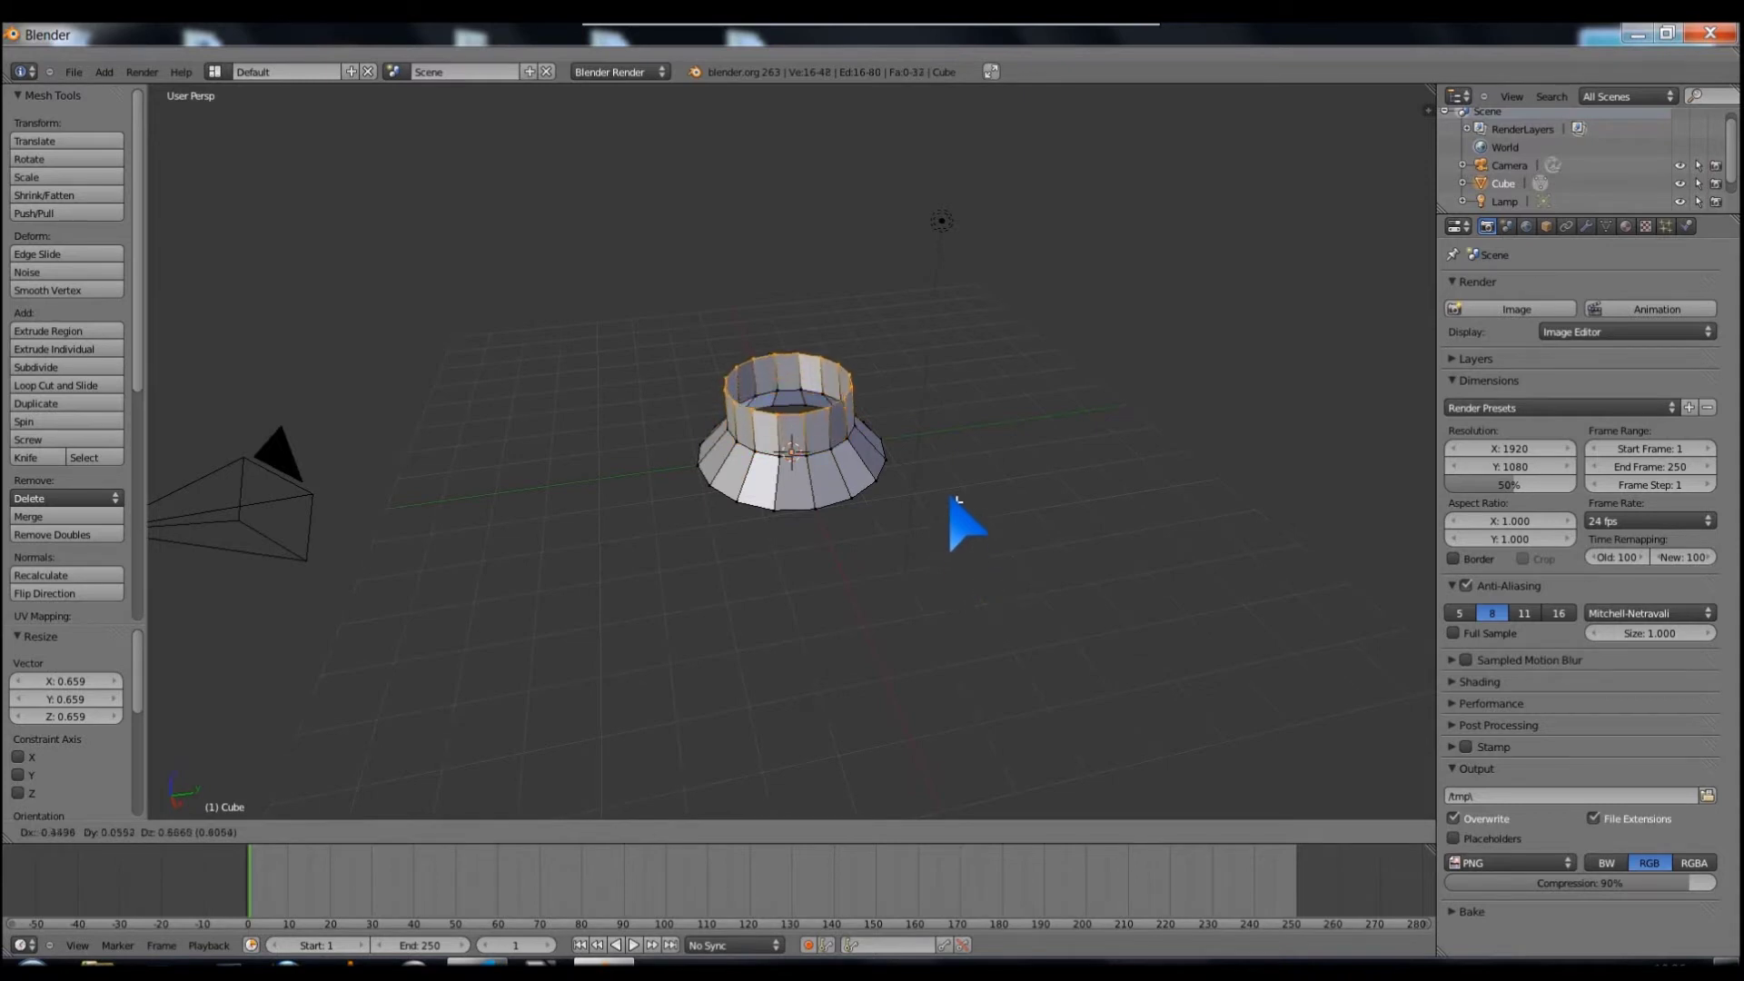
key("z")
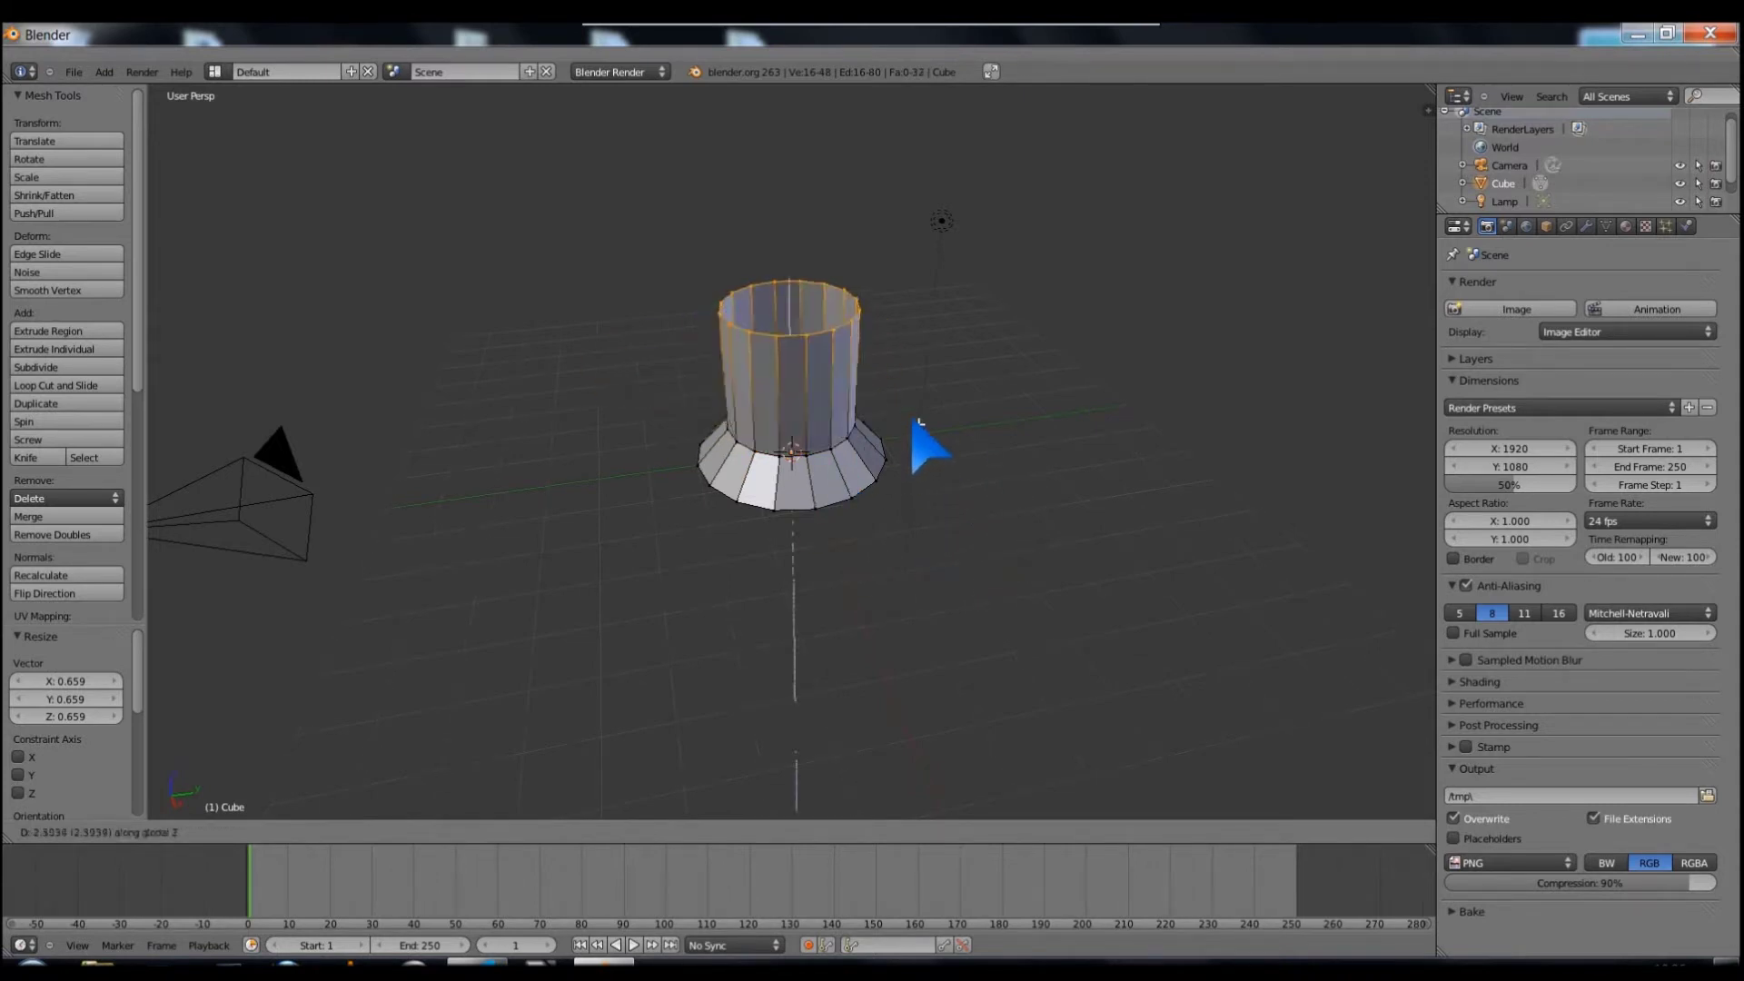
left_click(885, 342)
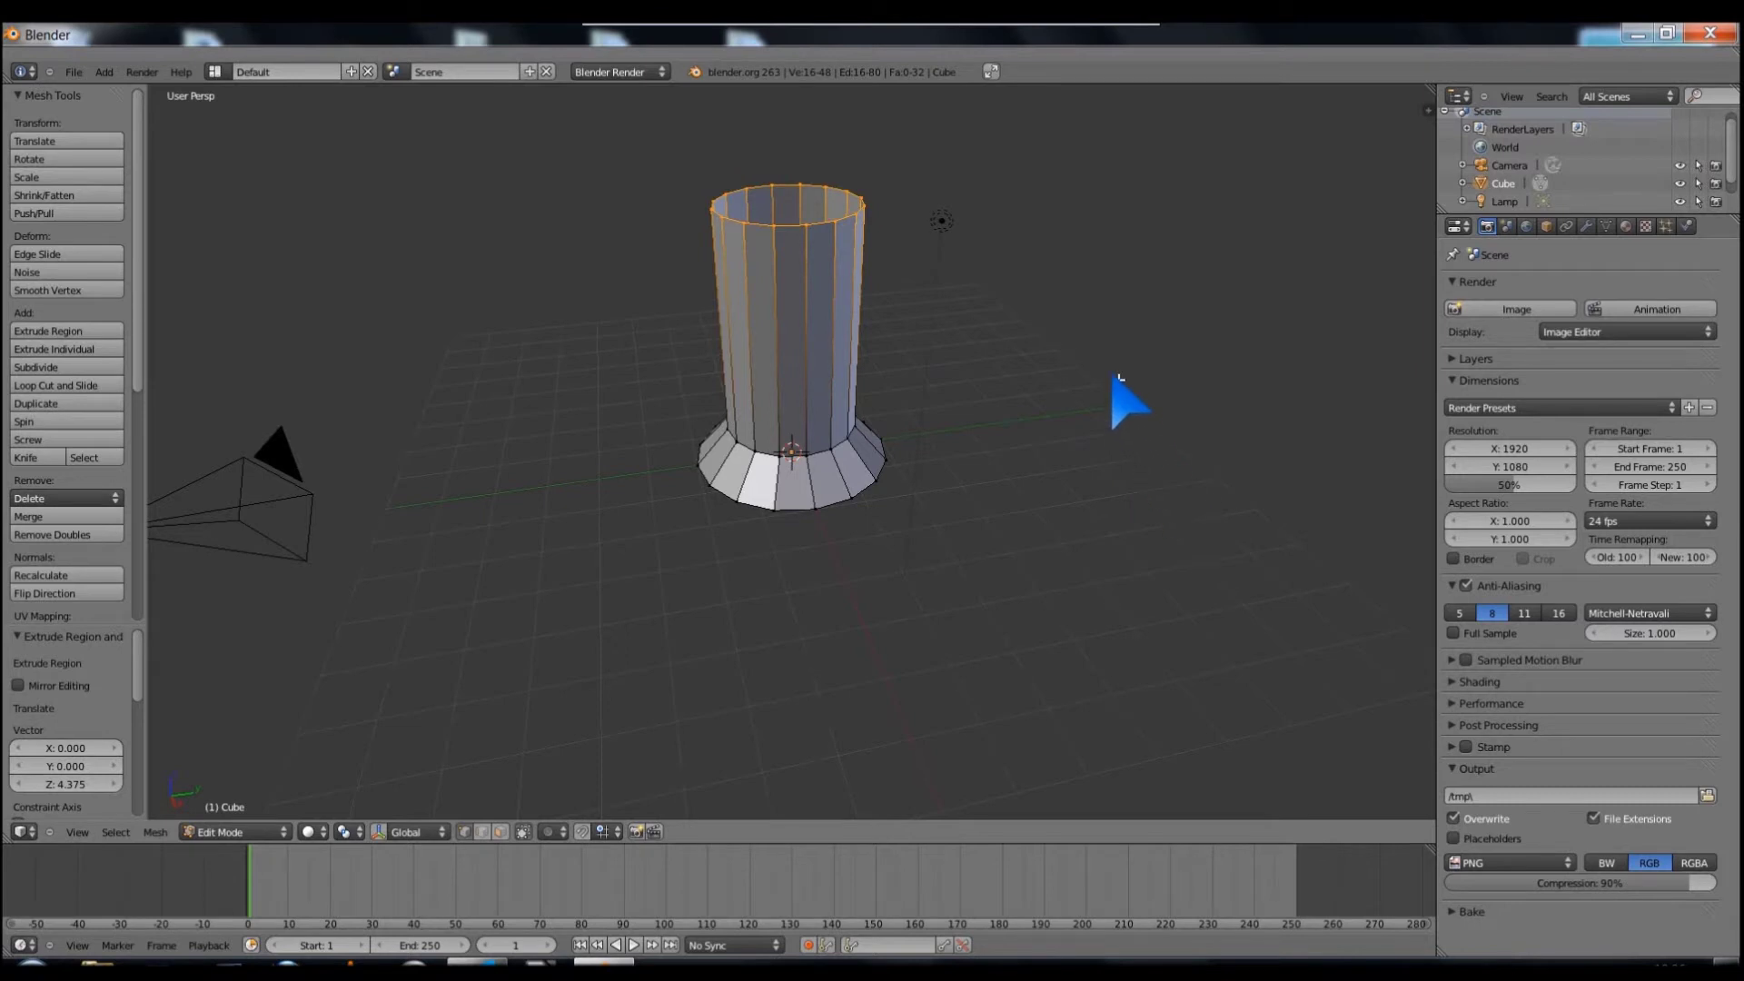
middle_click_drag(1116, 377, 1114, 535)
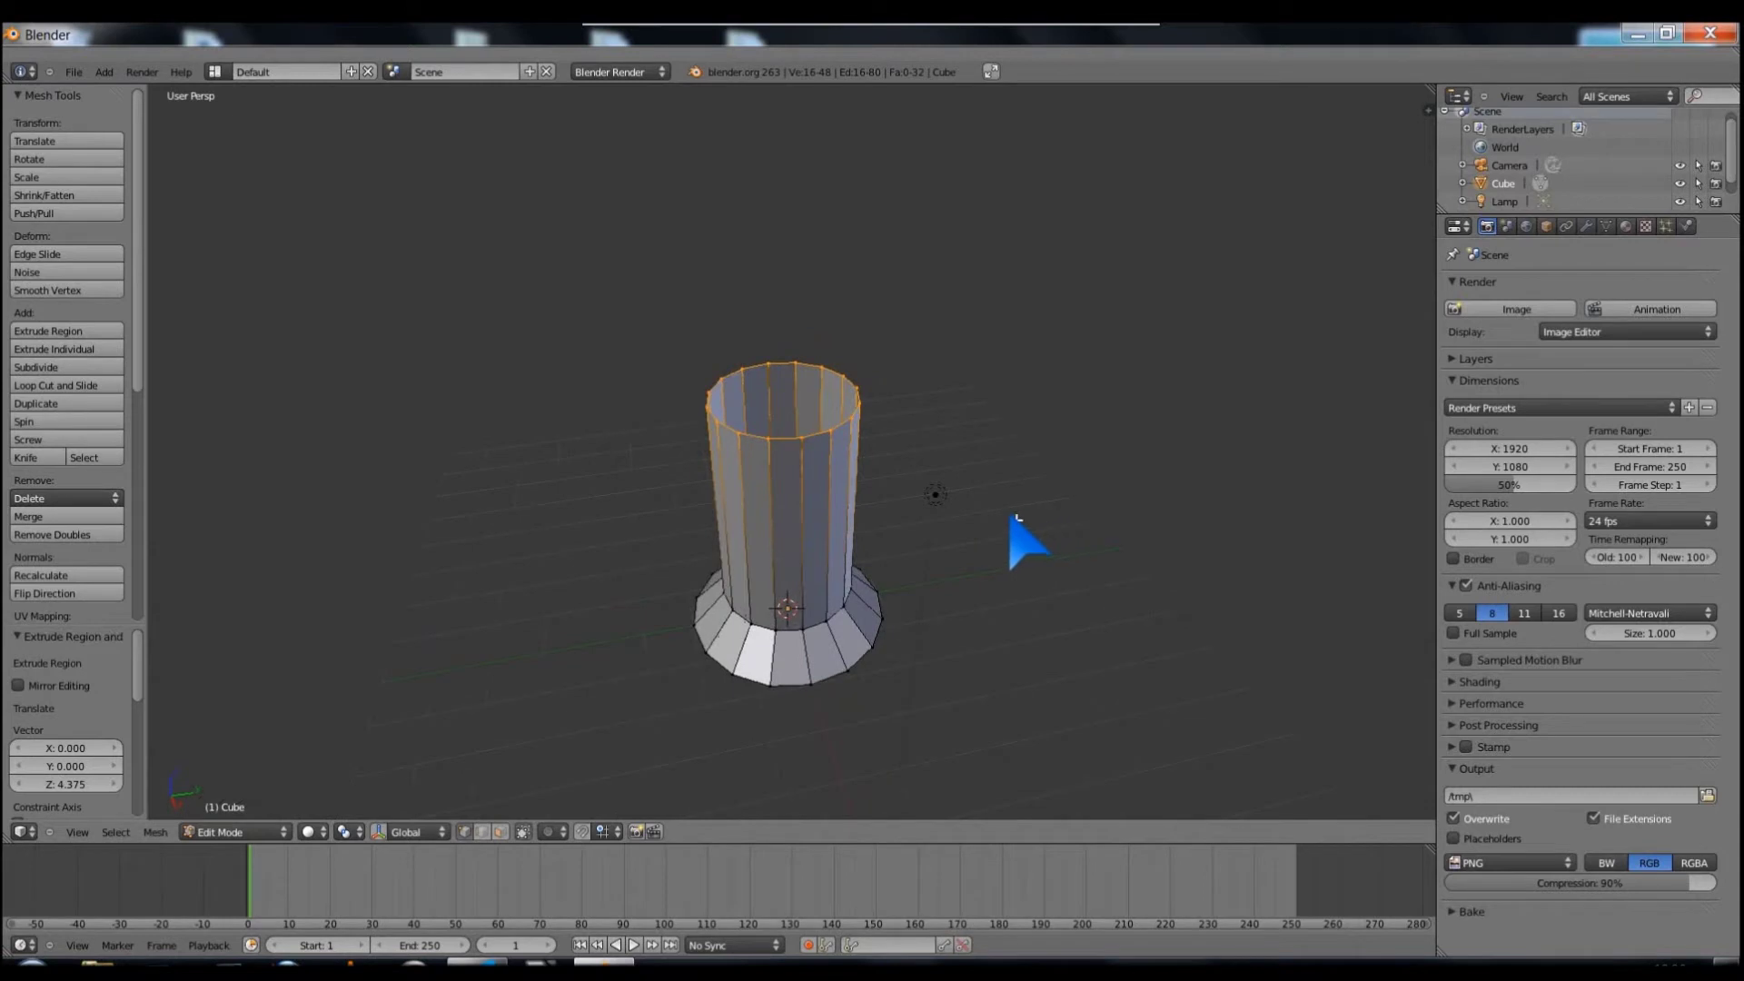
Step: Try extruding and widening the column's top rim, then cancel and undo it
scroll(996, 516, "up", 1)
scroll(996, 516, "up", 1)
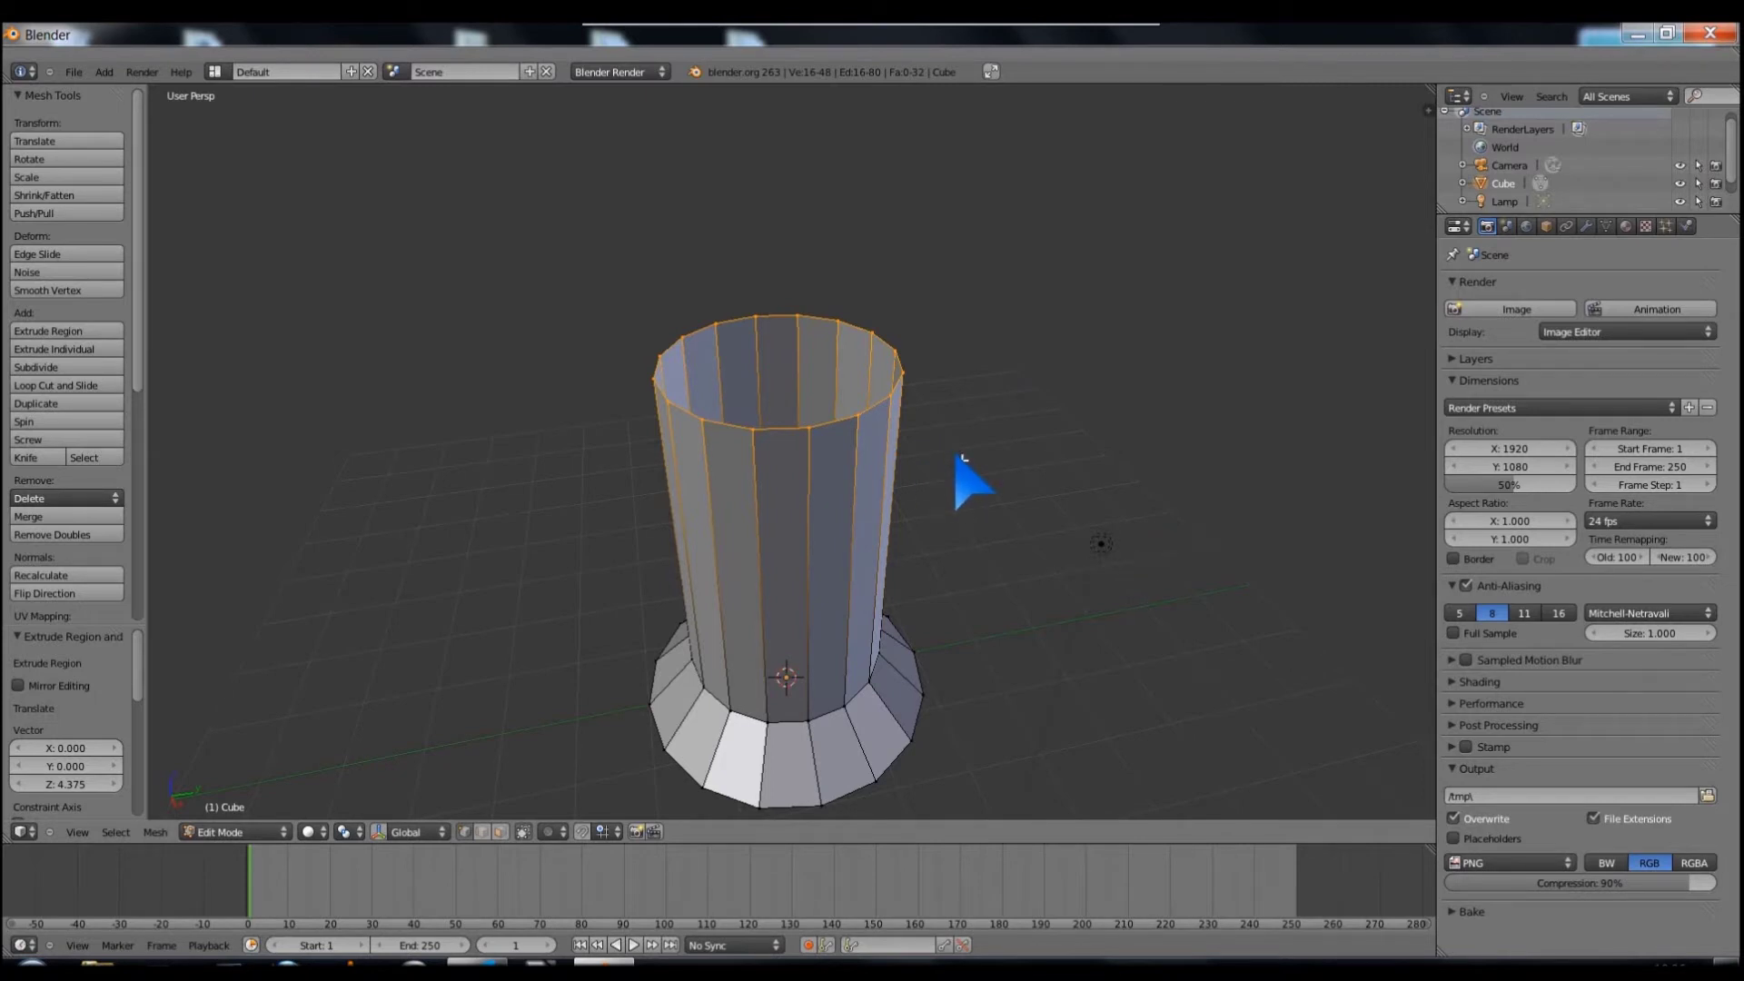
key("e")
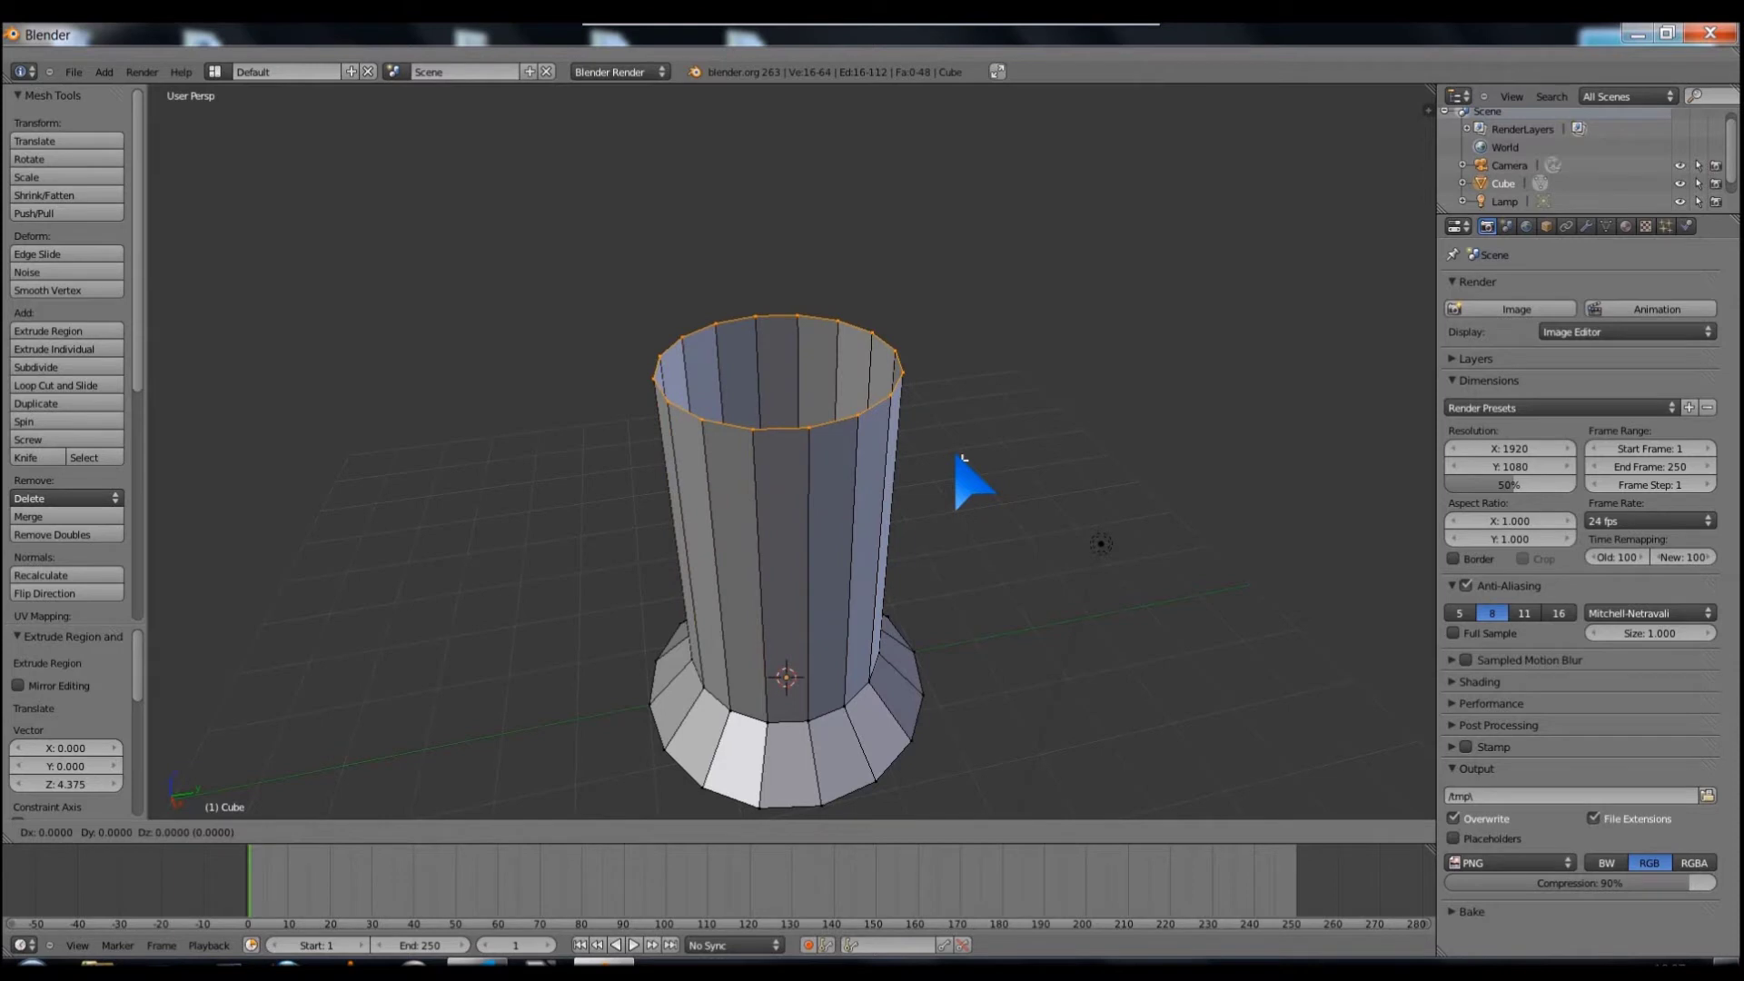
right_click(963, 481)
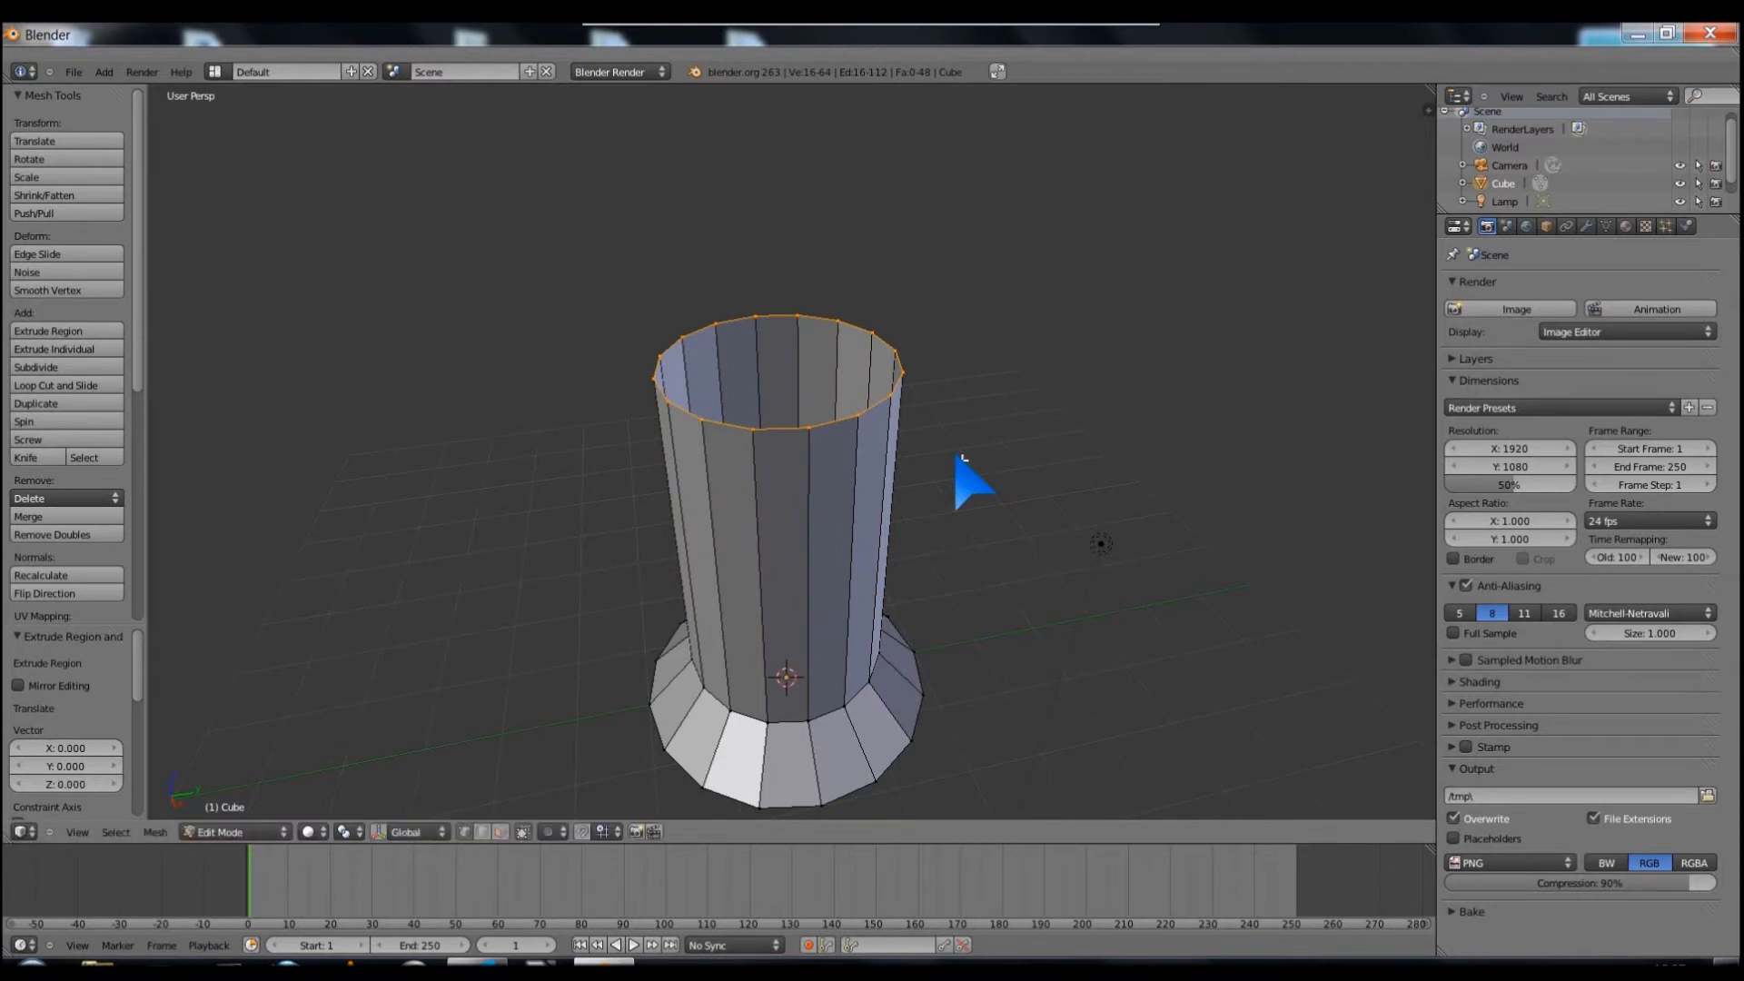
key("s")
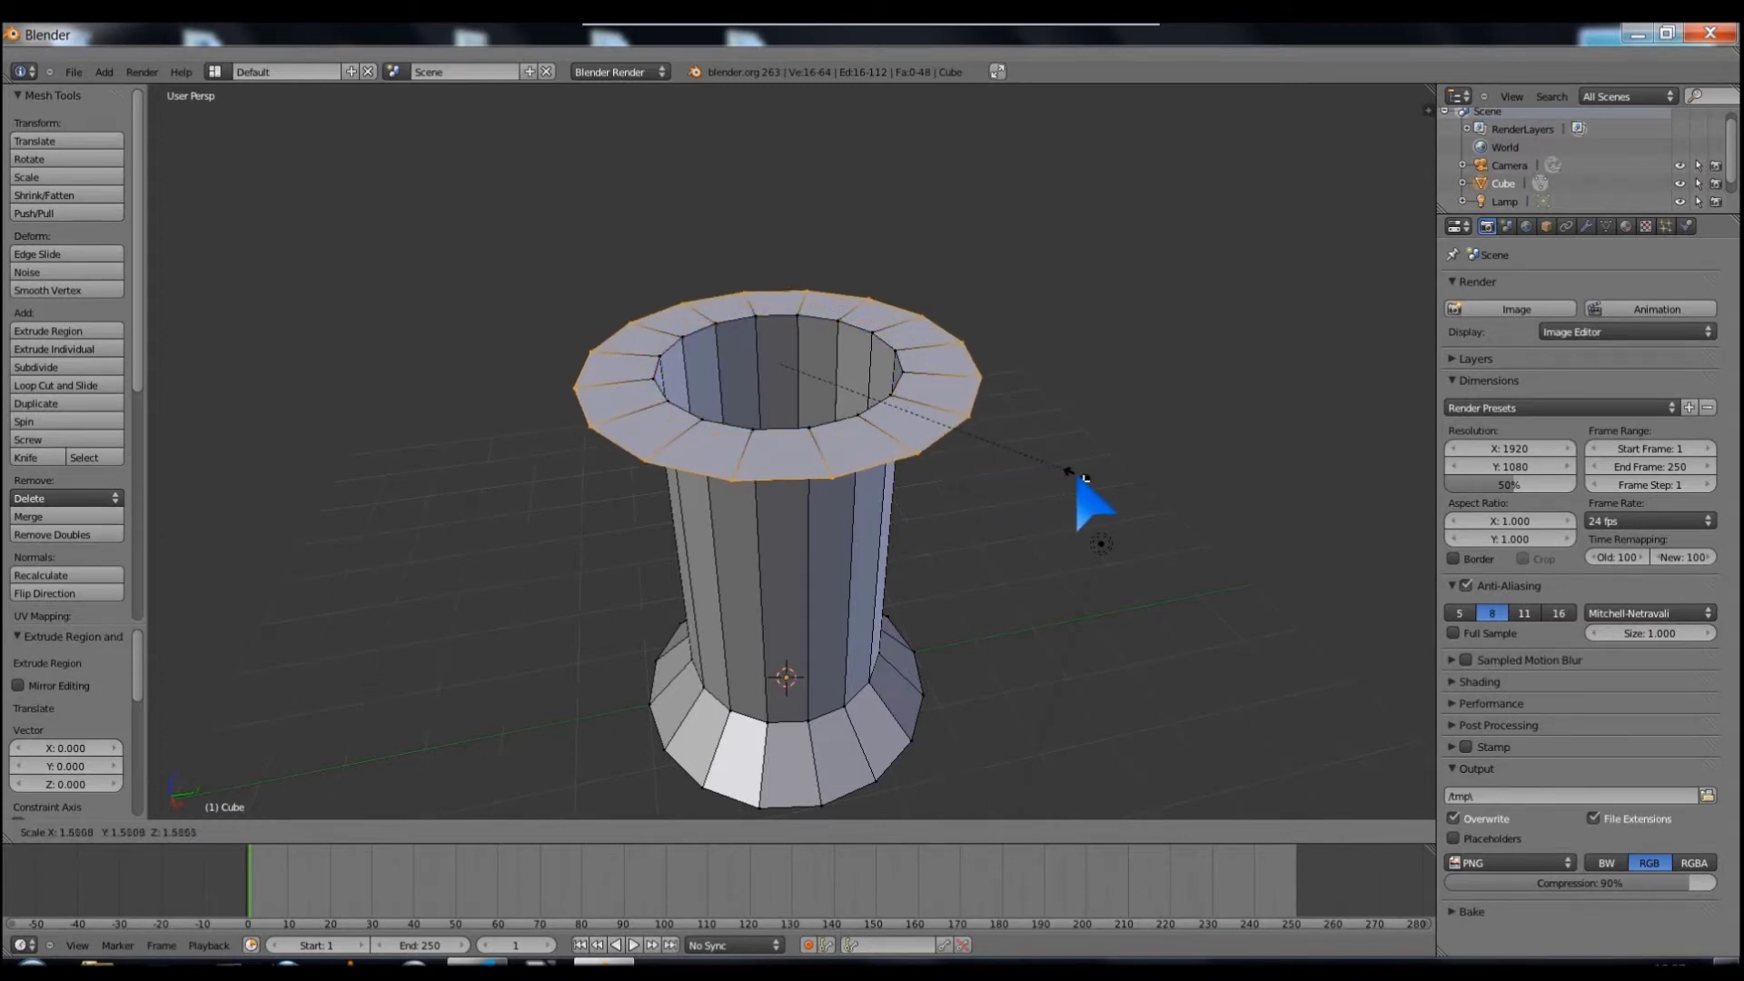
key("Escape")
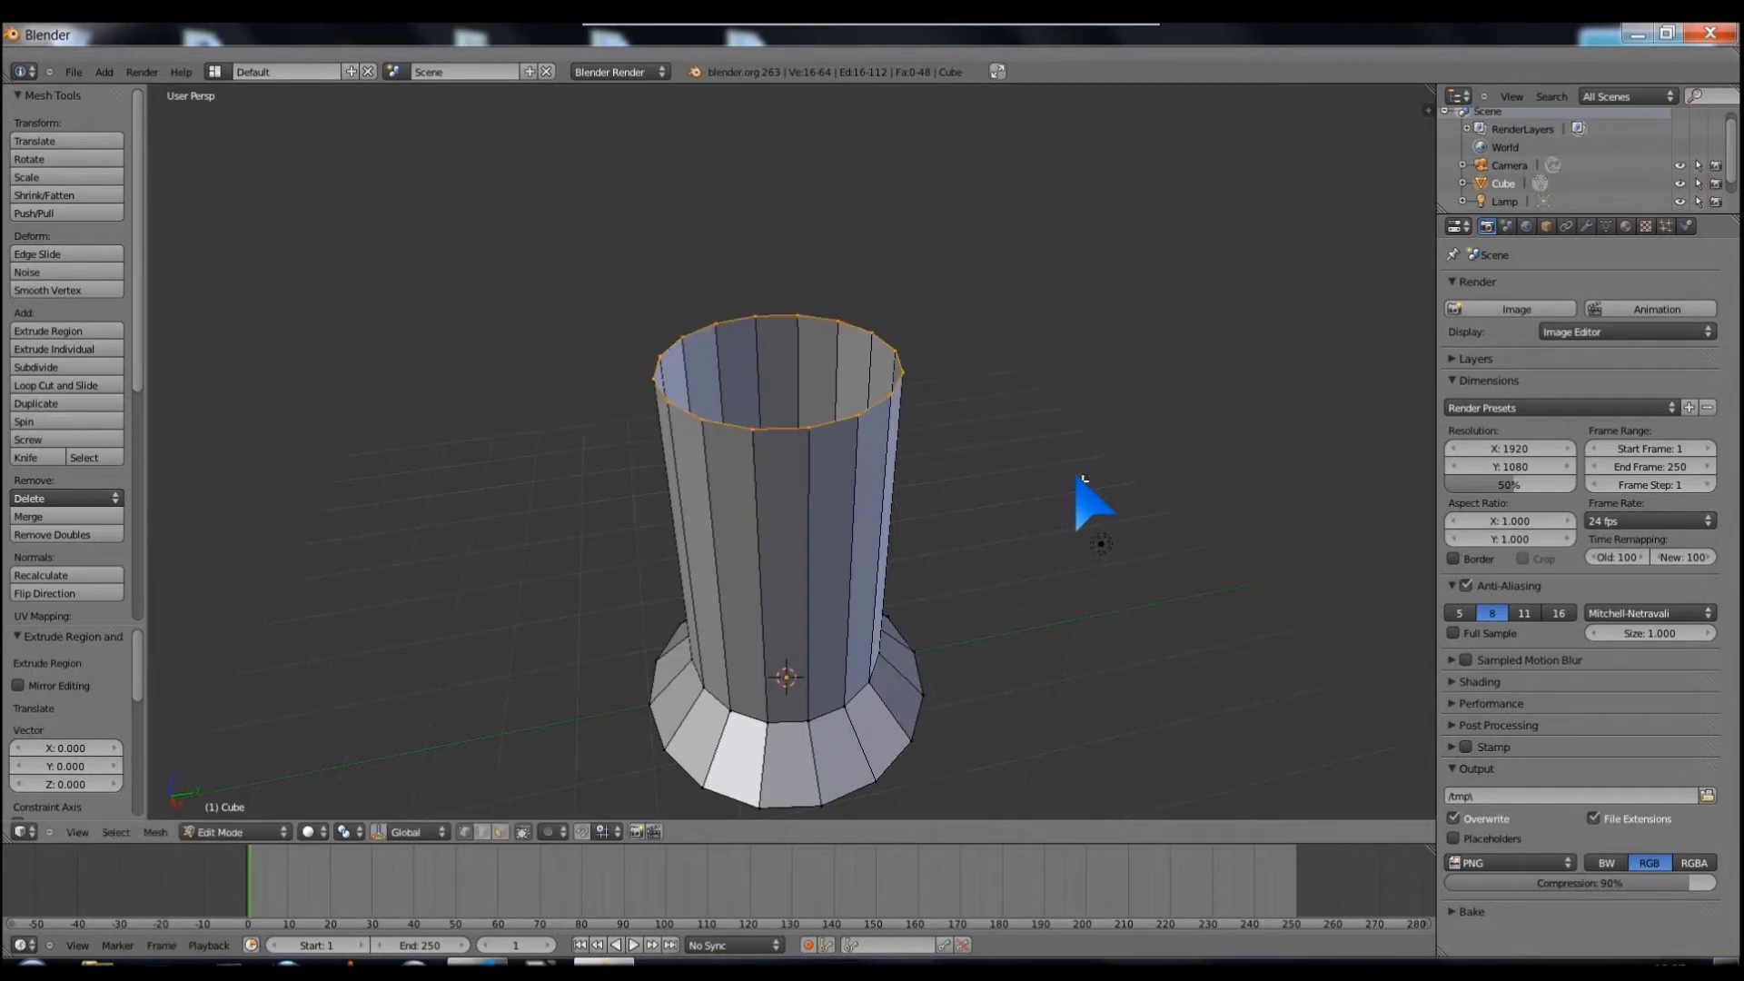
key("ctrl+z")
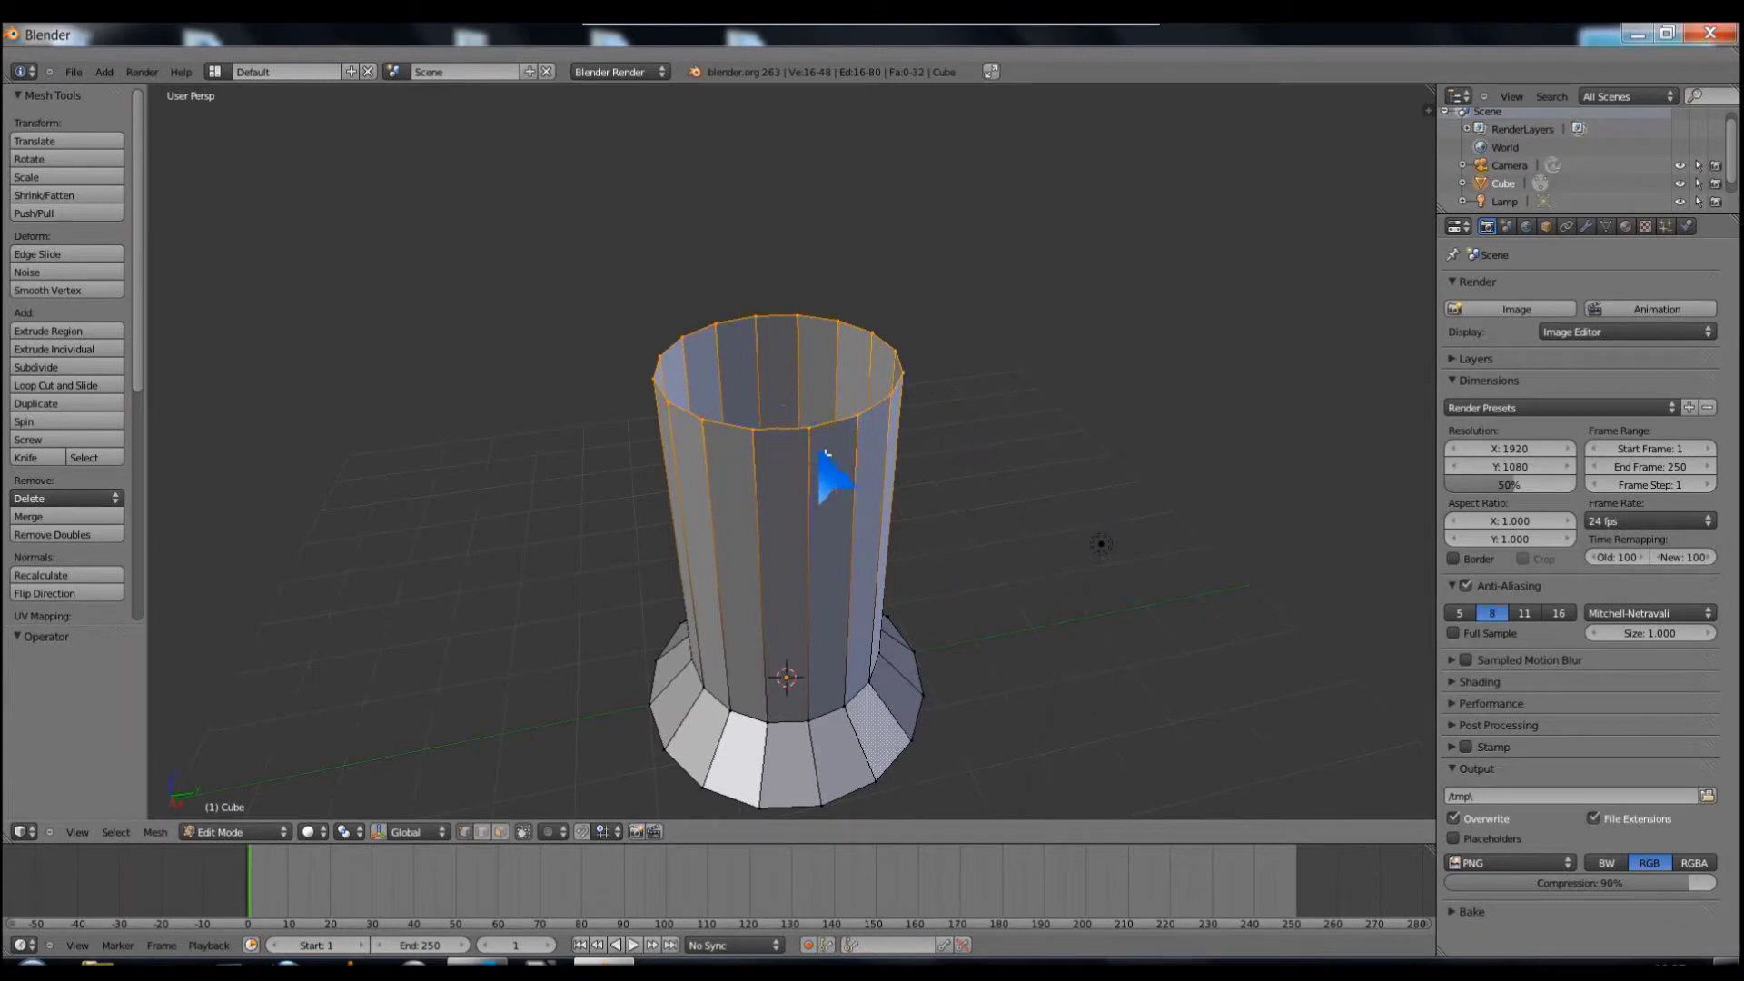
Step: Keep the top rim at its original size and extrude it again with zero offset
key("s")
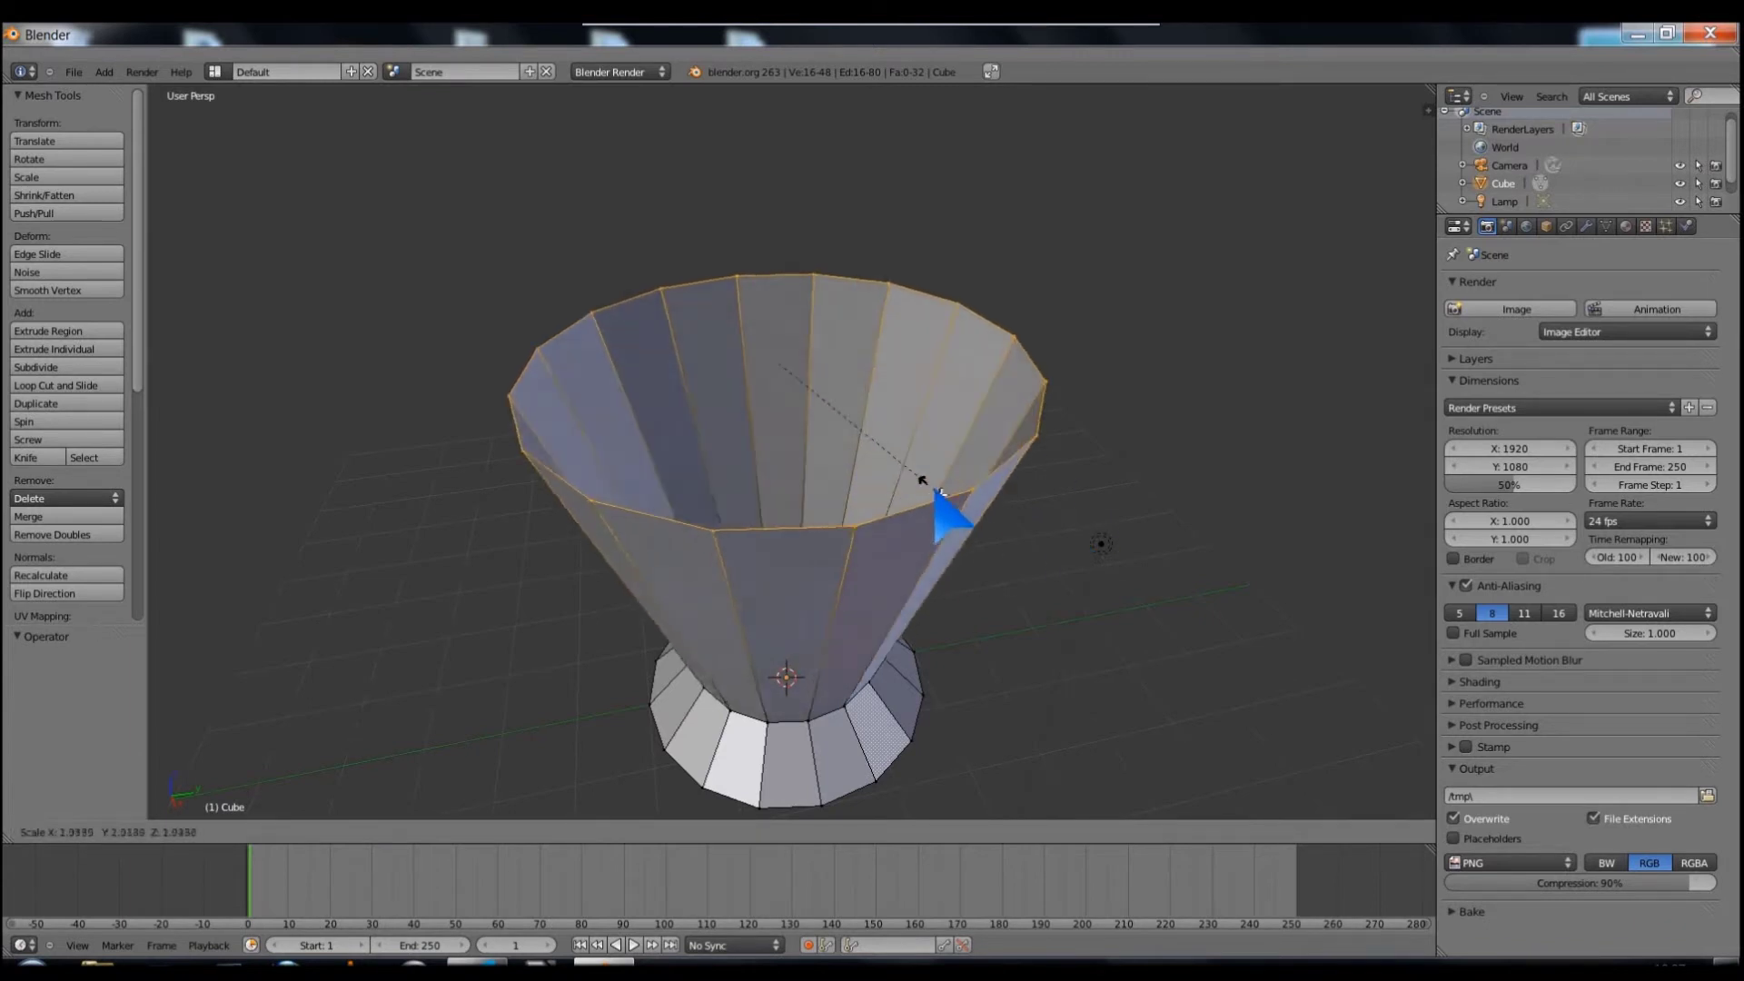
left_click(836, 454)
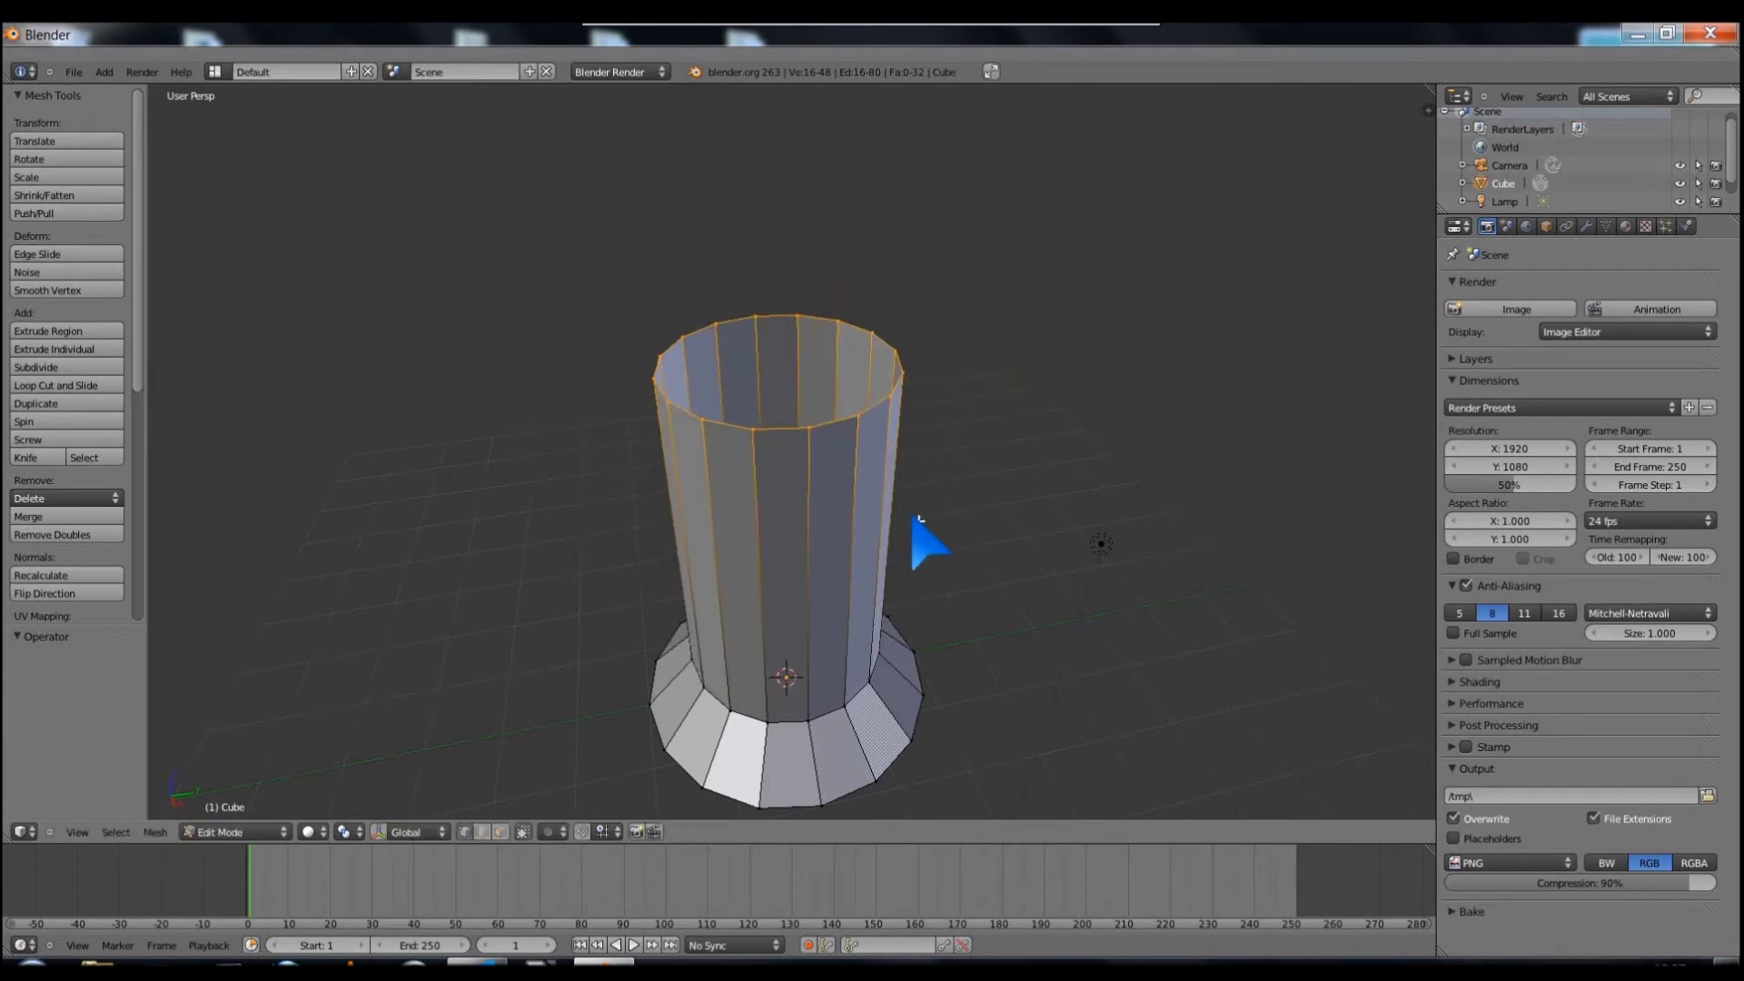
key("e")
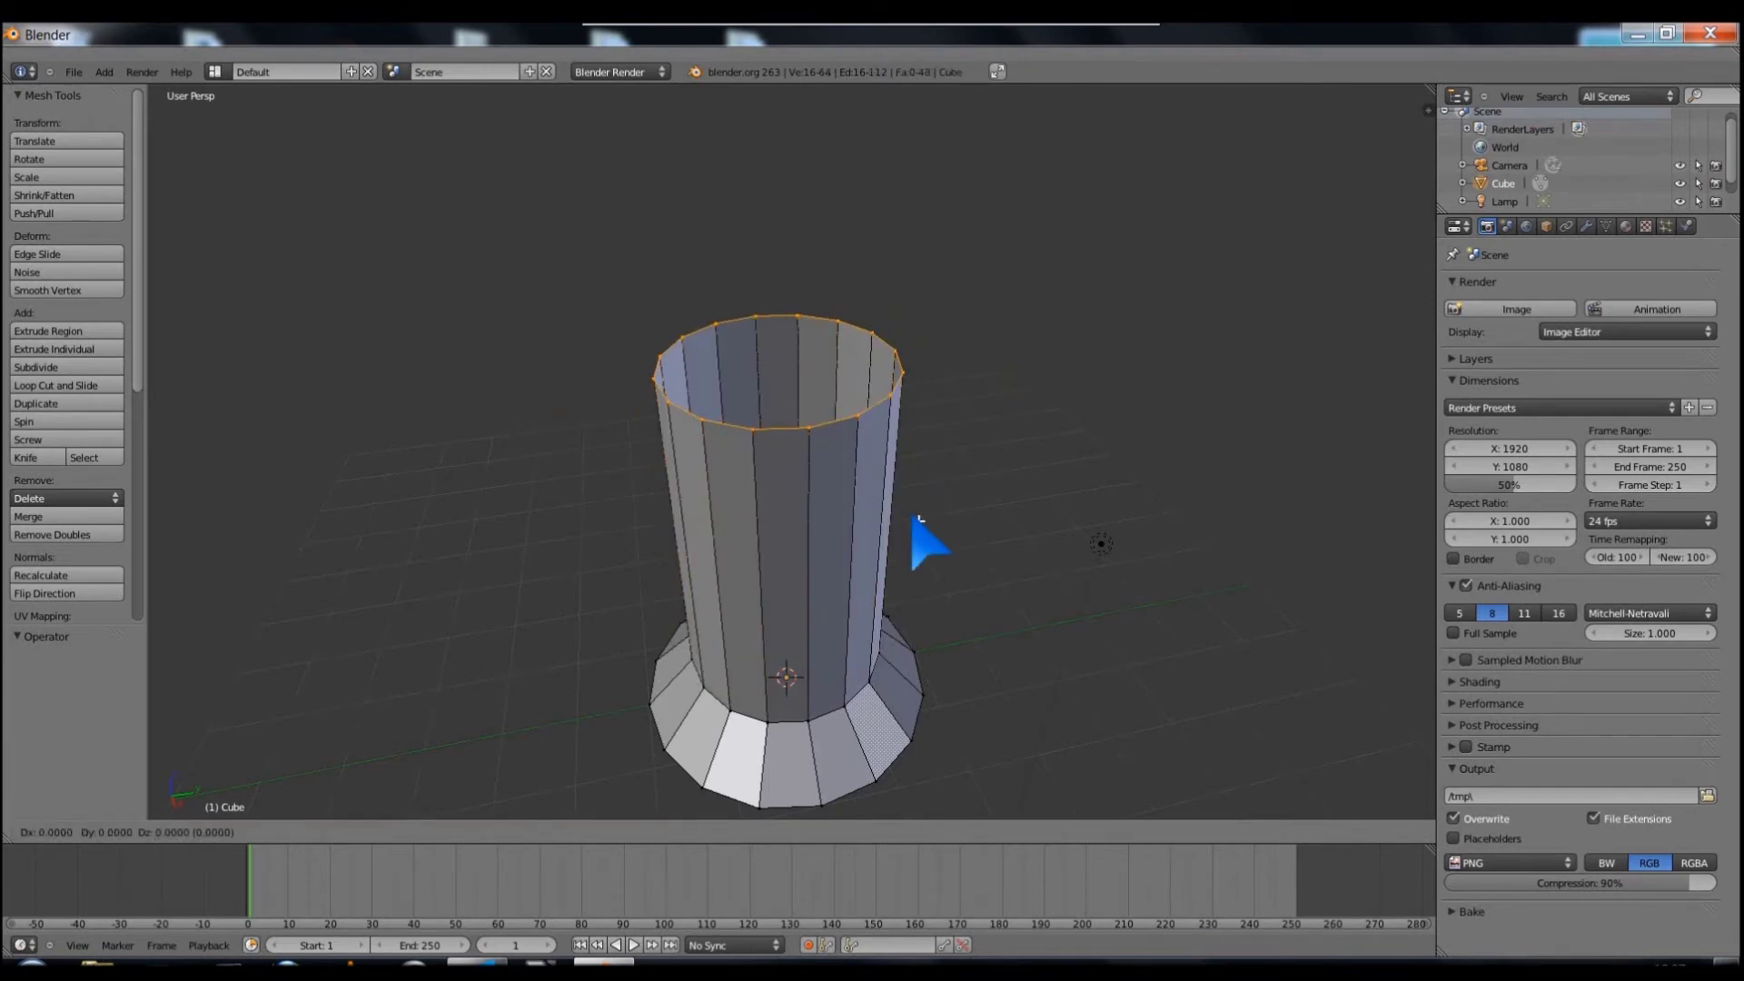
right_click(920, 520)
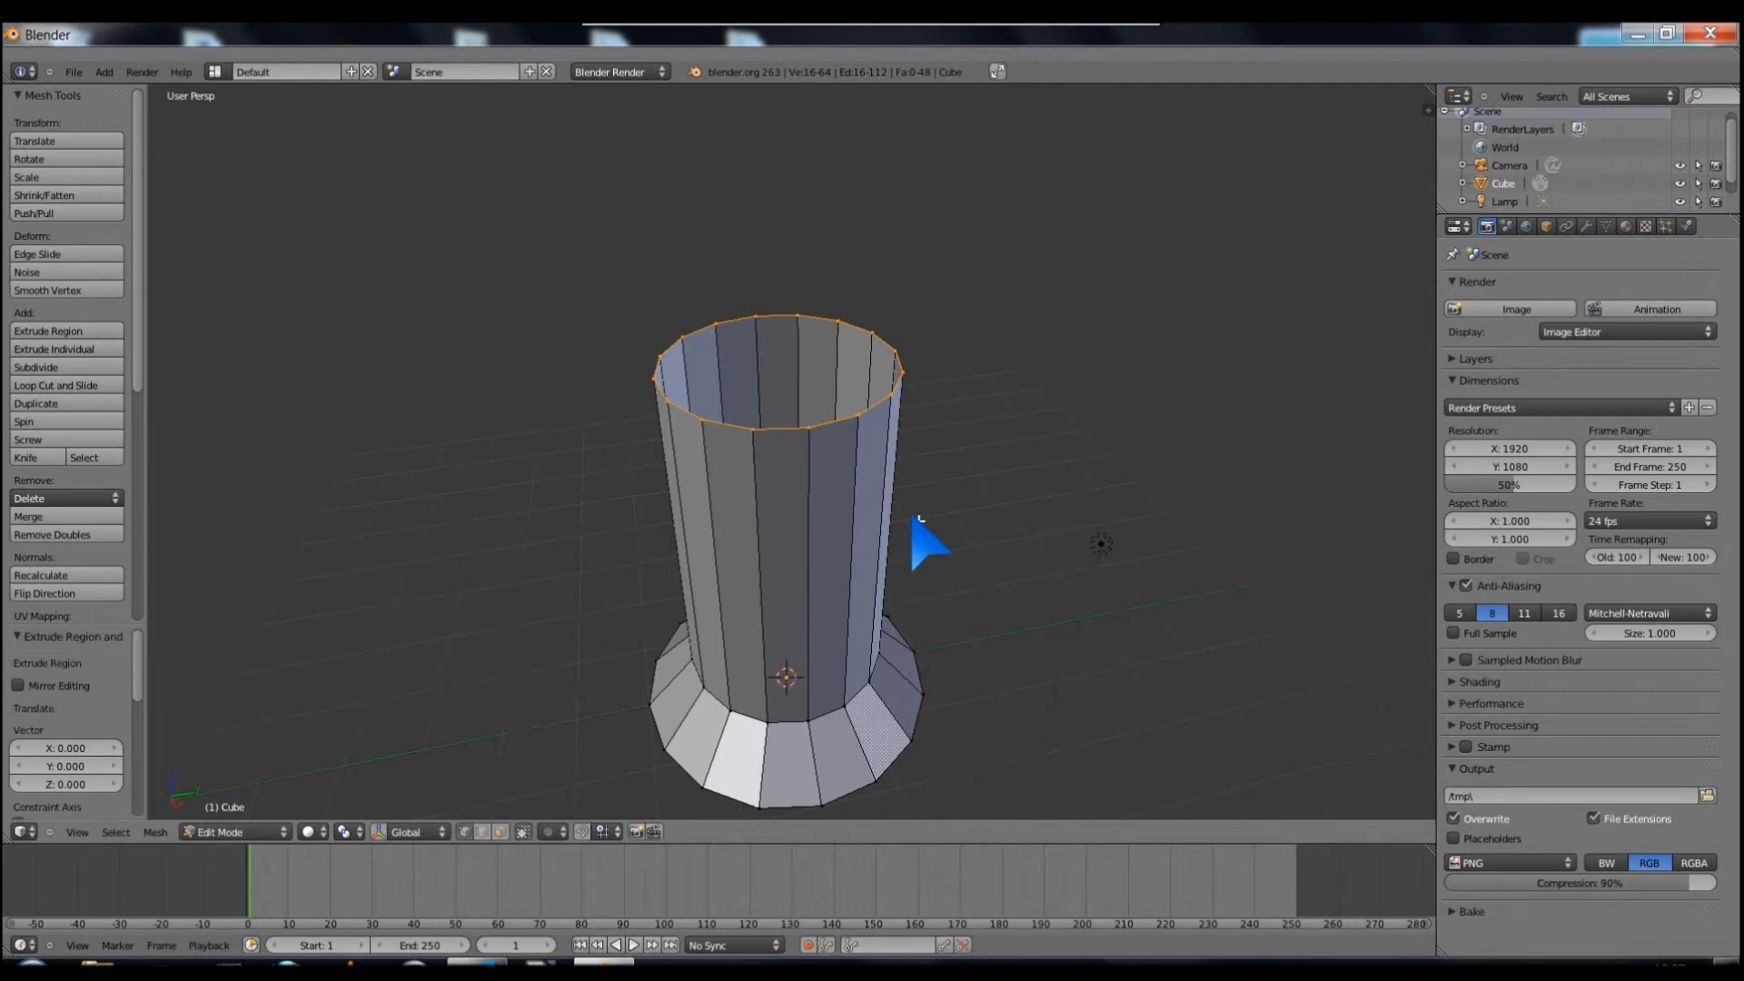
Step: Scale the top ring out to 1.588 and extrude it 1.533 units up into an open cup wall
key("s")
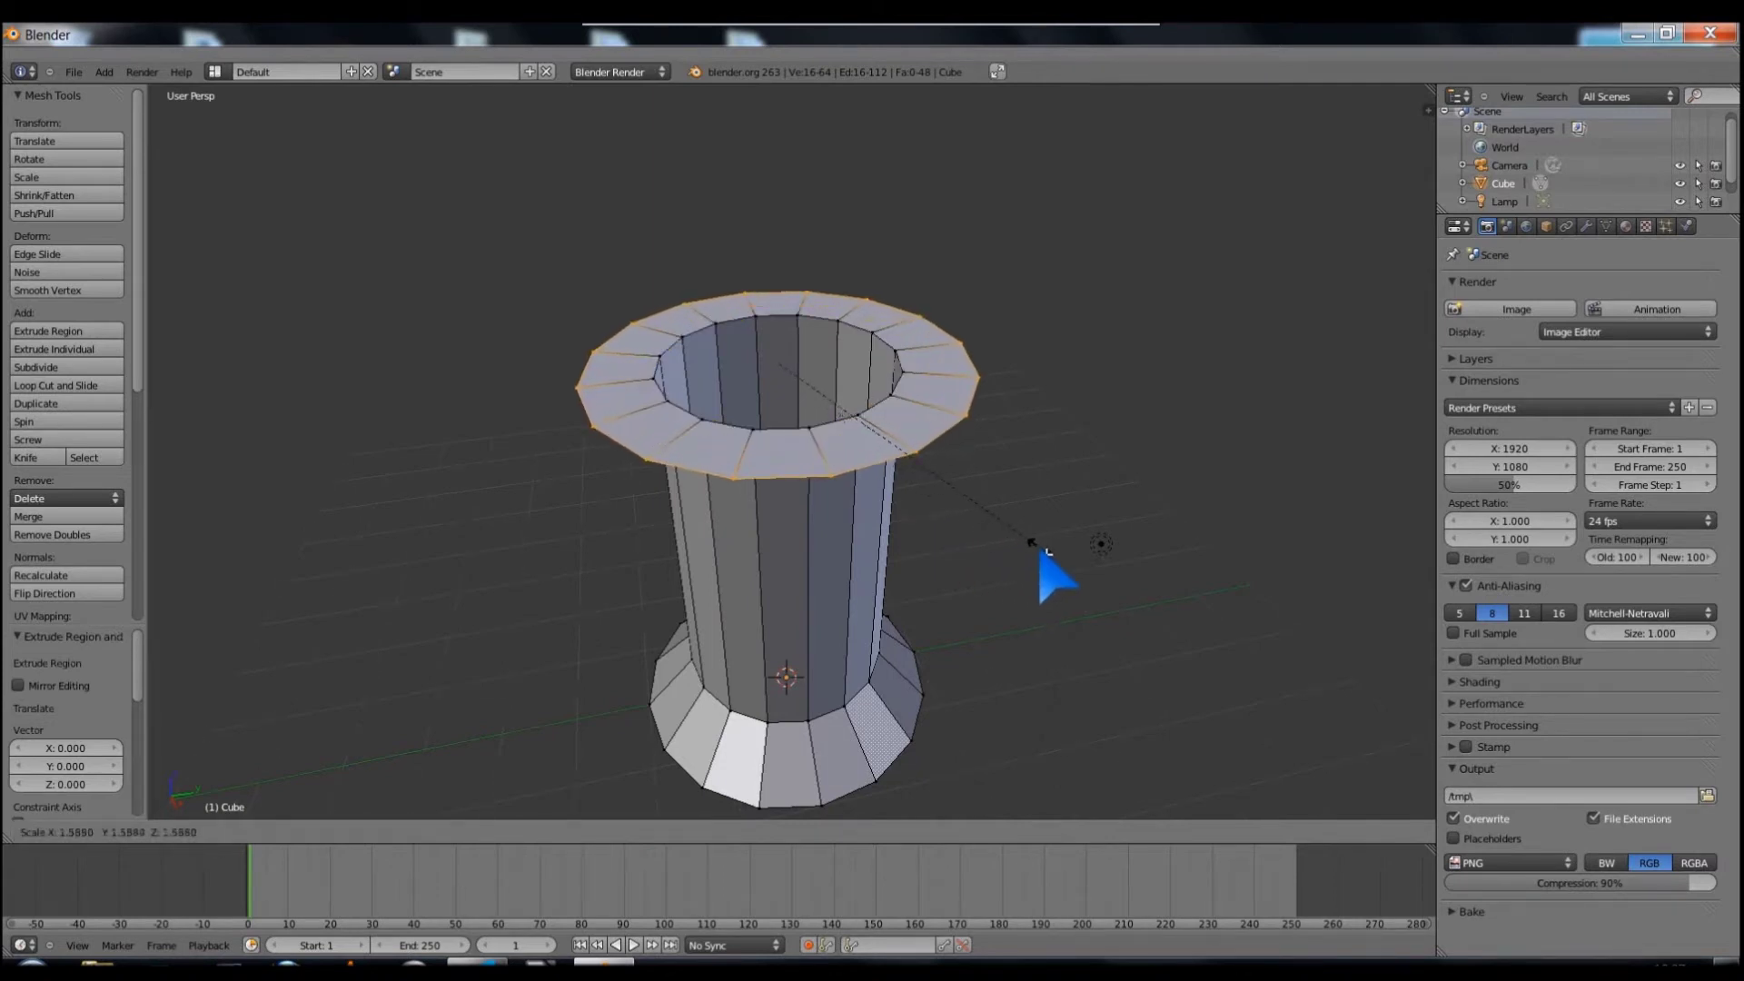
left_click(1047, 551)
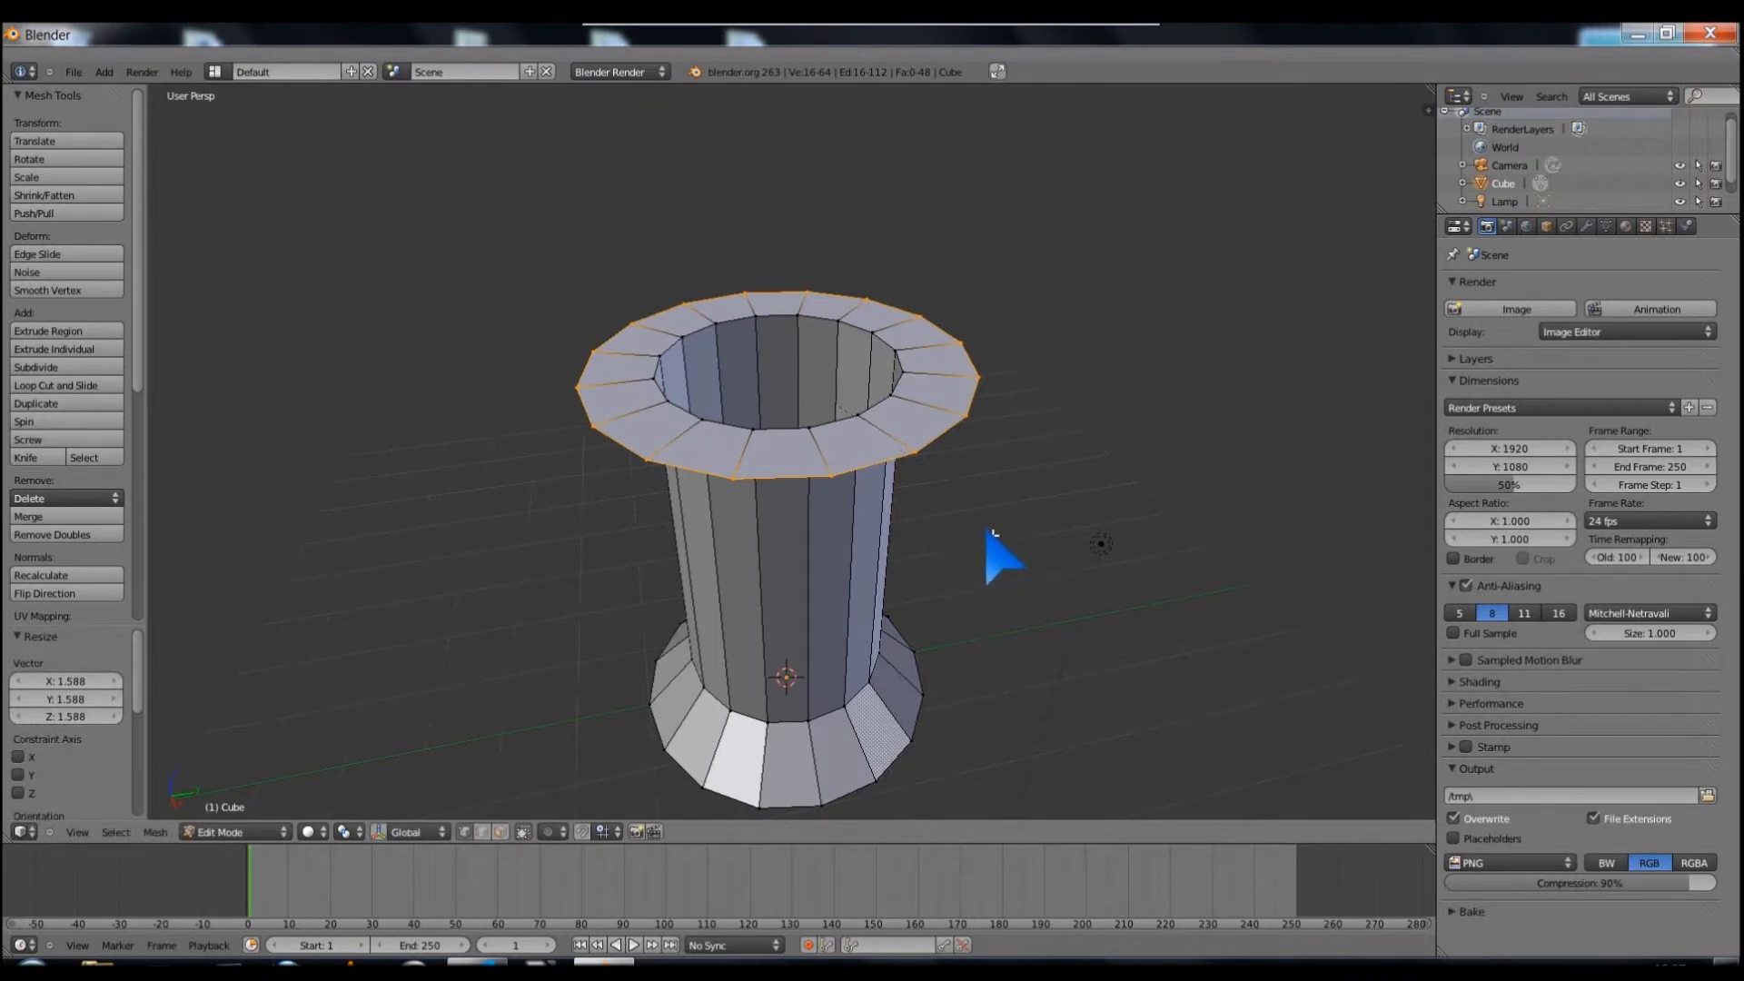
key("e")
key("z")
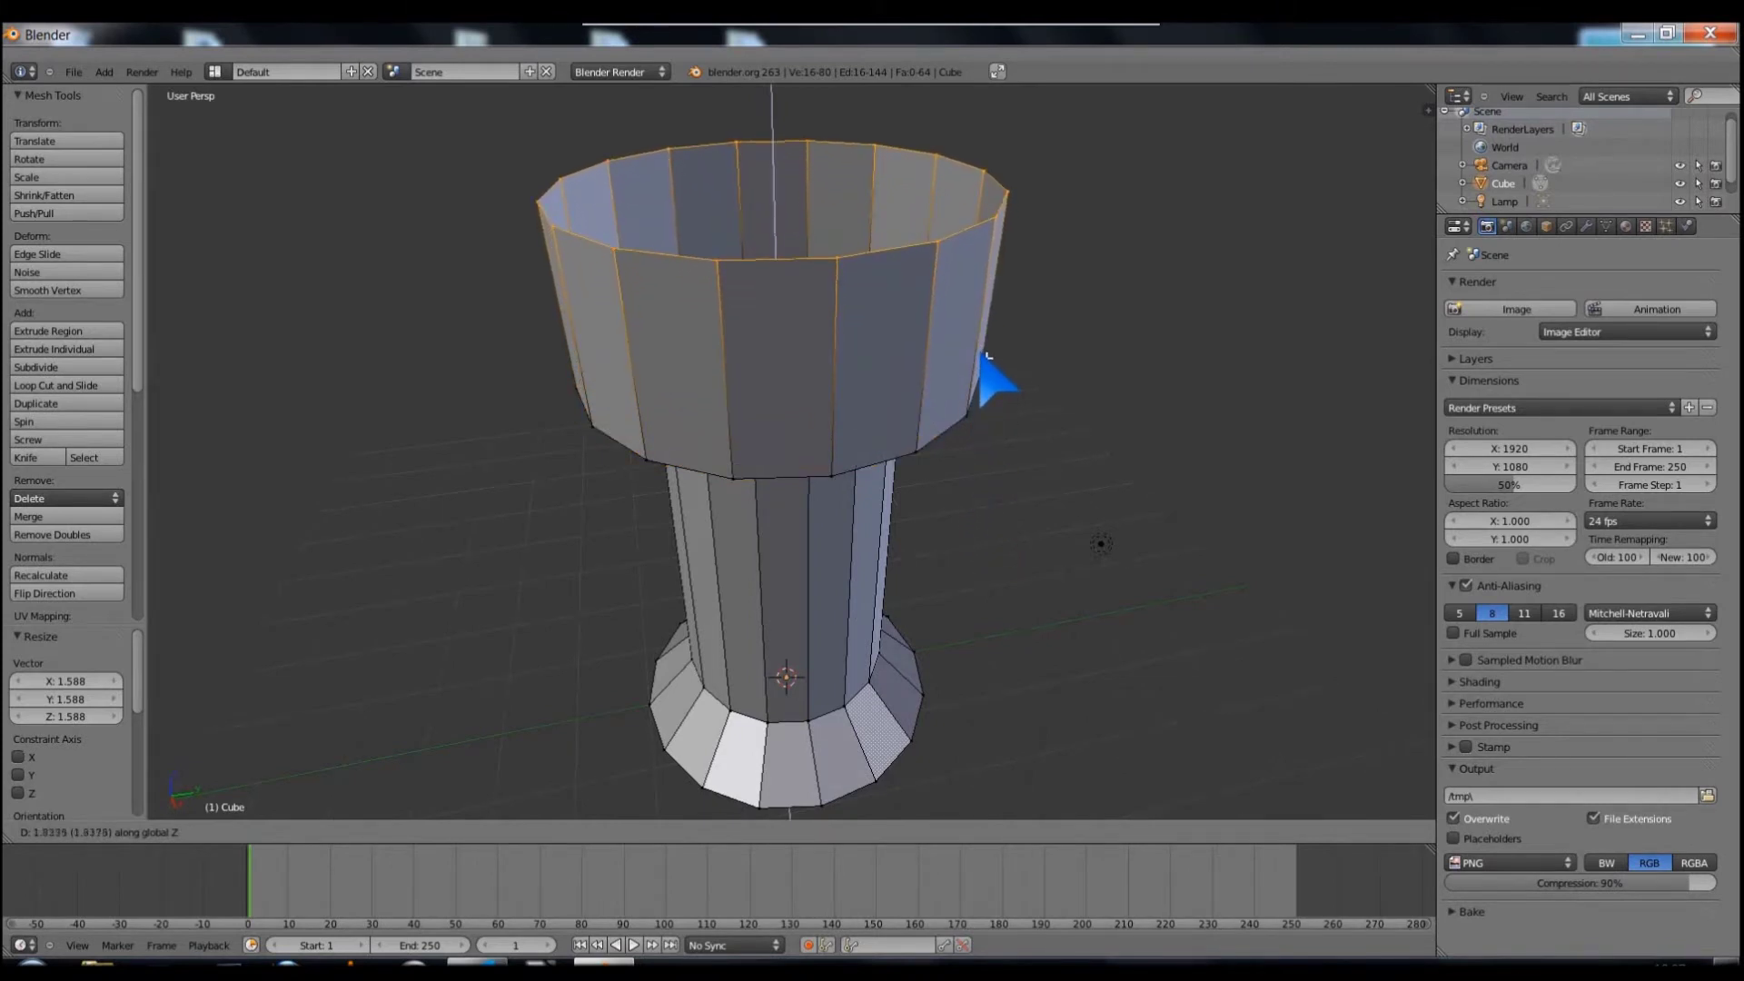
left_click(988, 389)
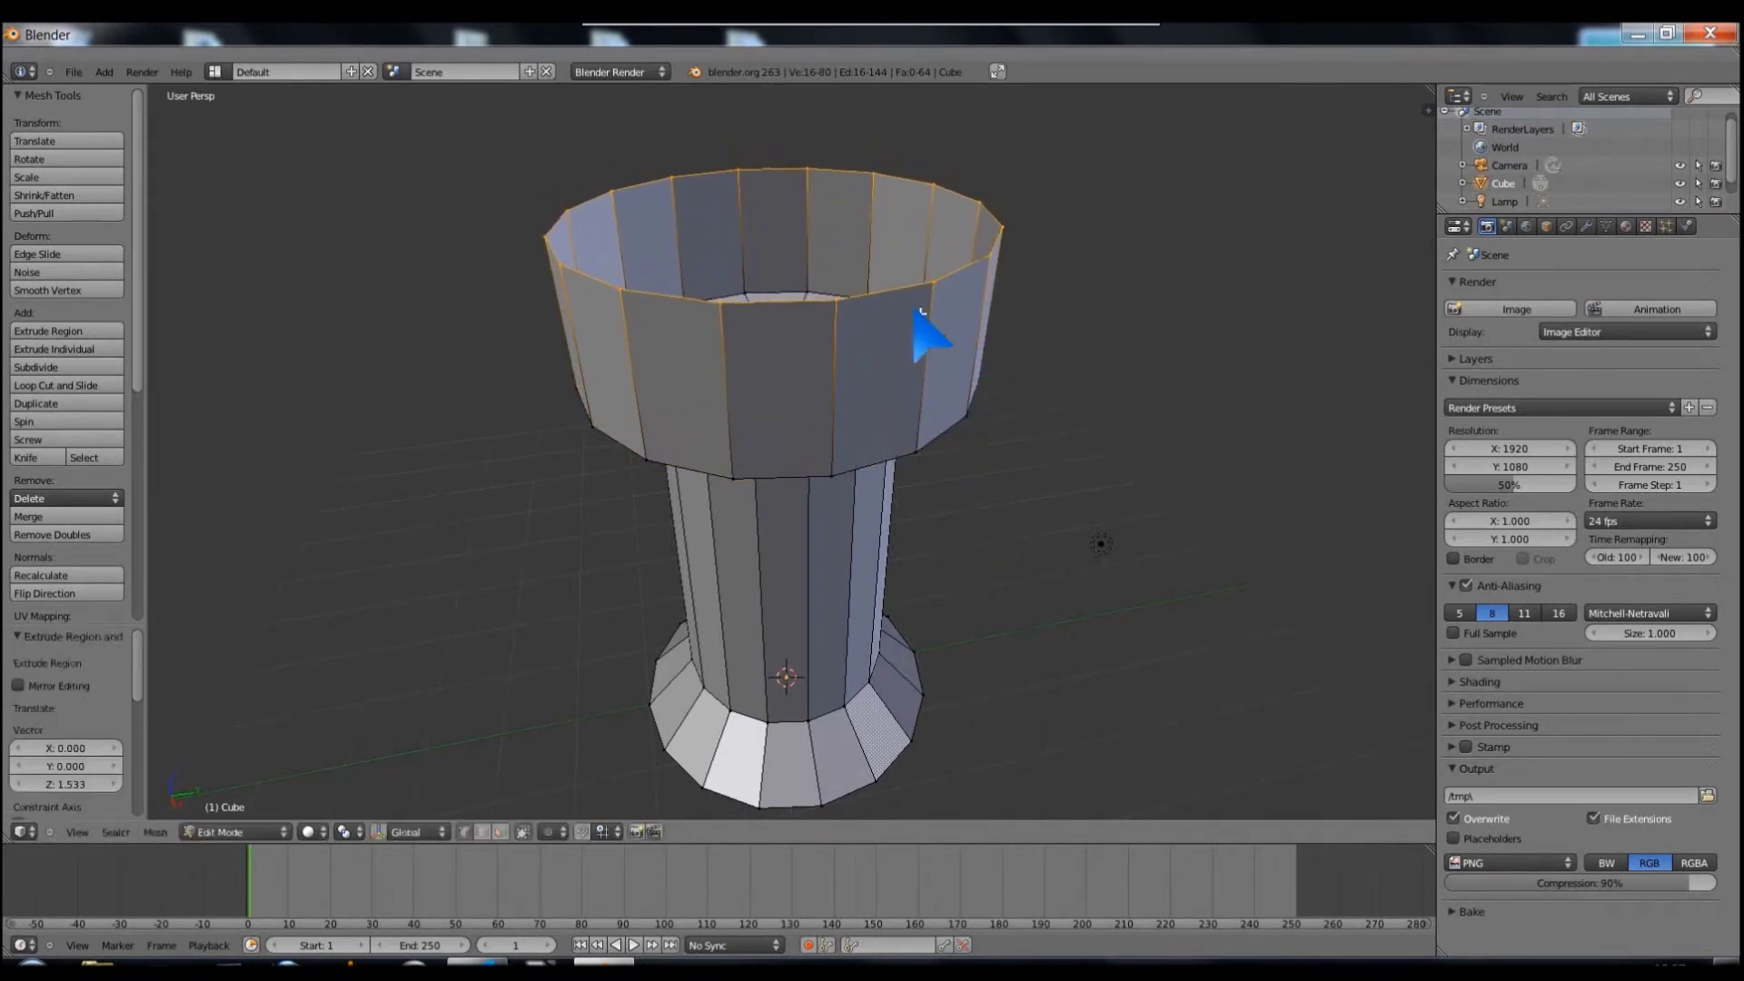
mouse_move(1137, 343)
middle_mouse_down()
mouse_move(1093, 283)
mouse_move(1102, 304)
mouse_move(1039, 373)
mouse_move(935, 399)
mouse_move(1090, 420)
mouse_move(1039, 436)
middle_mouse_up()
Step: Extrude a new loop from the top edge of the outer wall
scroll(1037, 382, "up", 2)
middle_click_drag(1020, 303, 1010, 388)
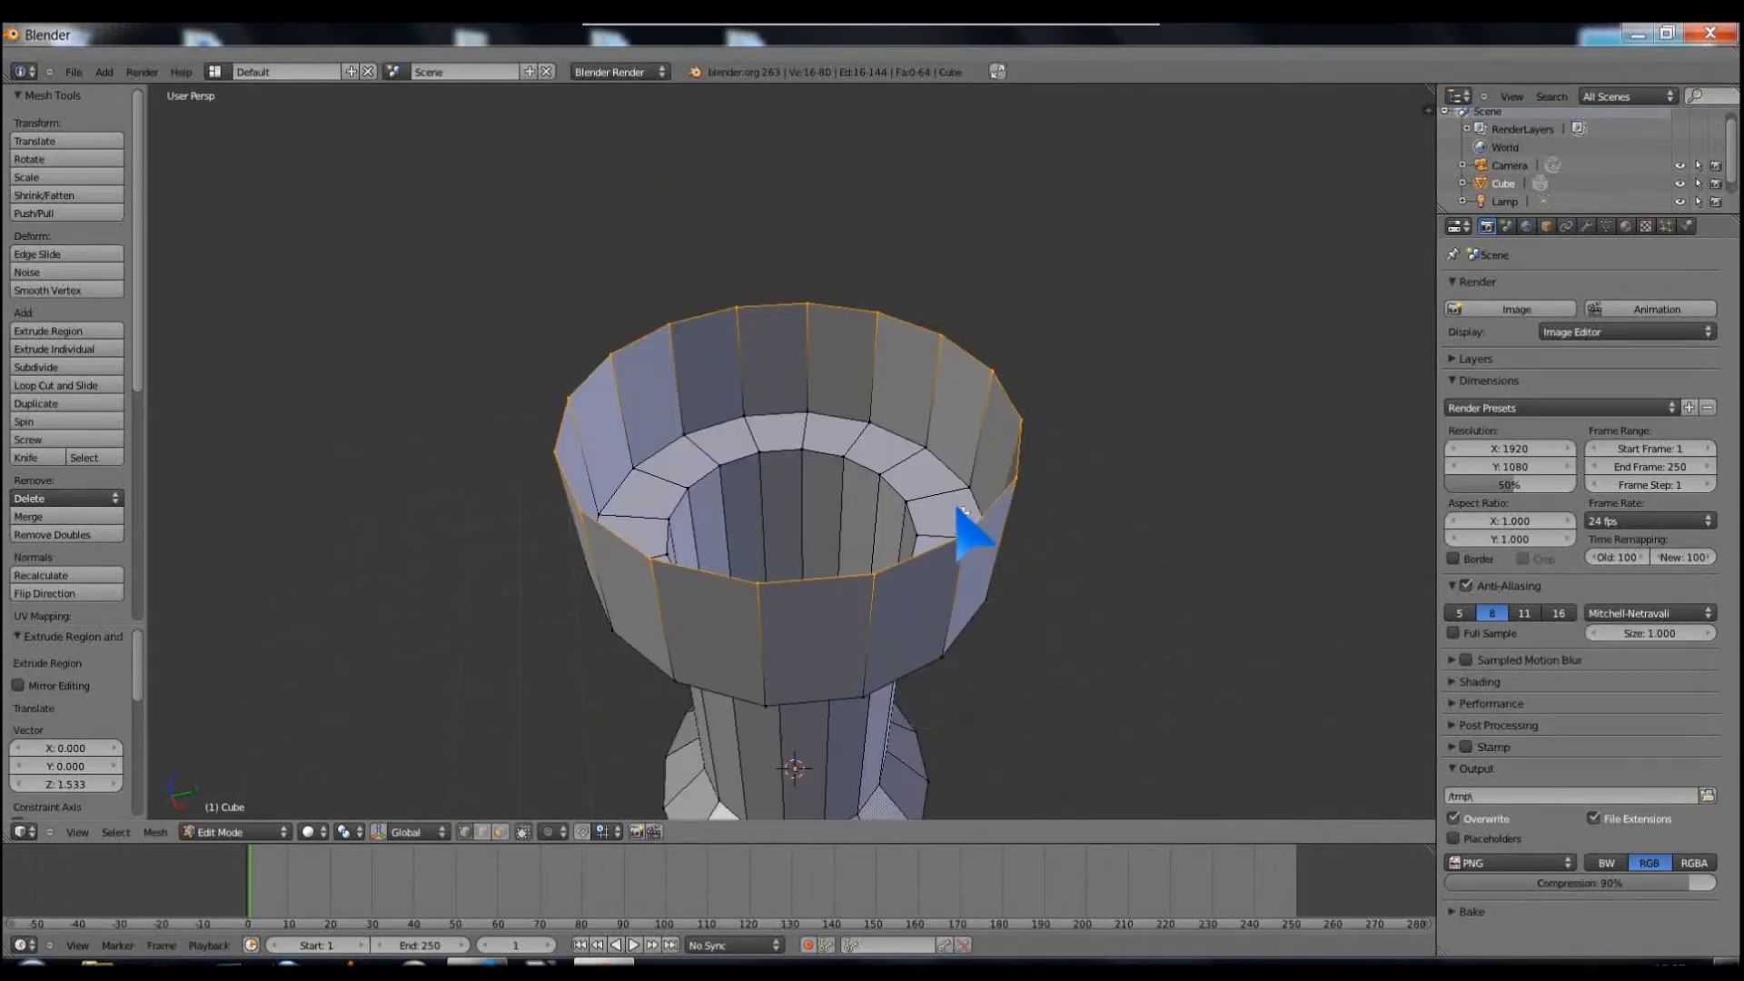
key("e")
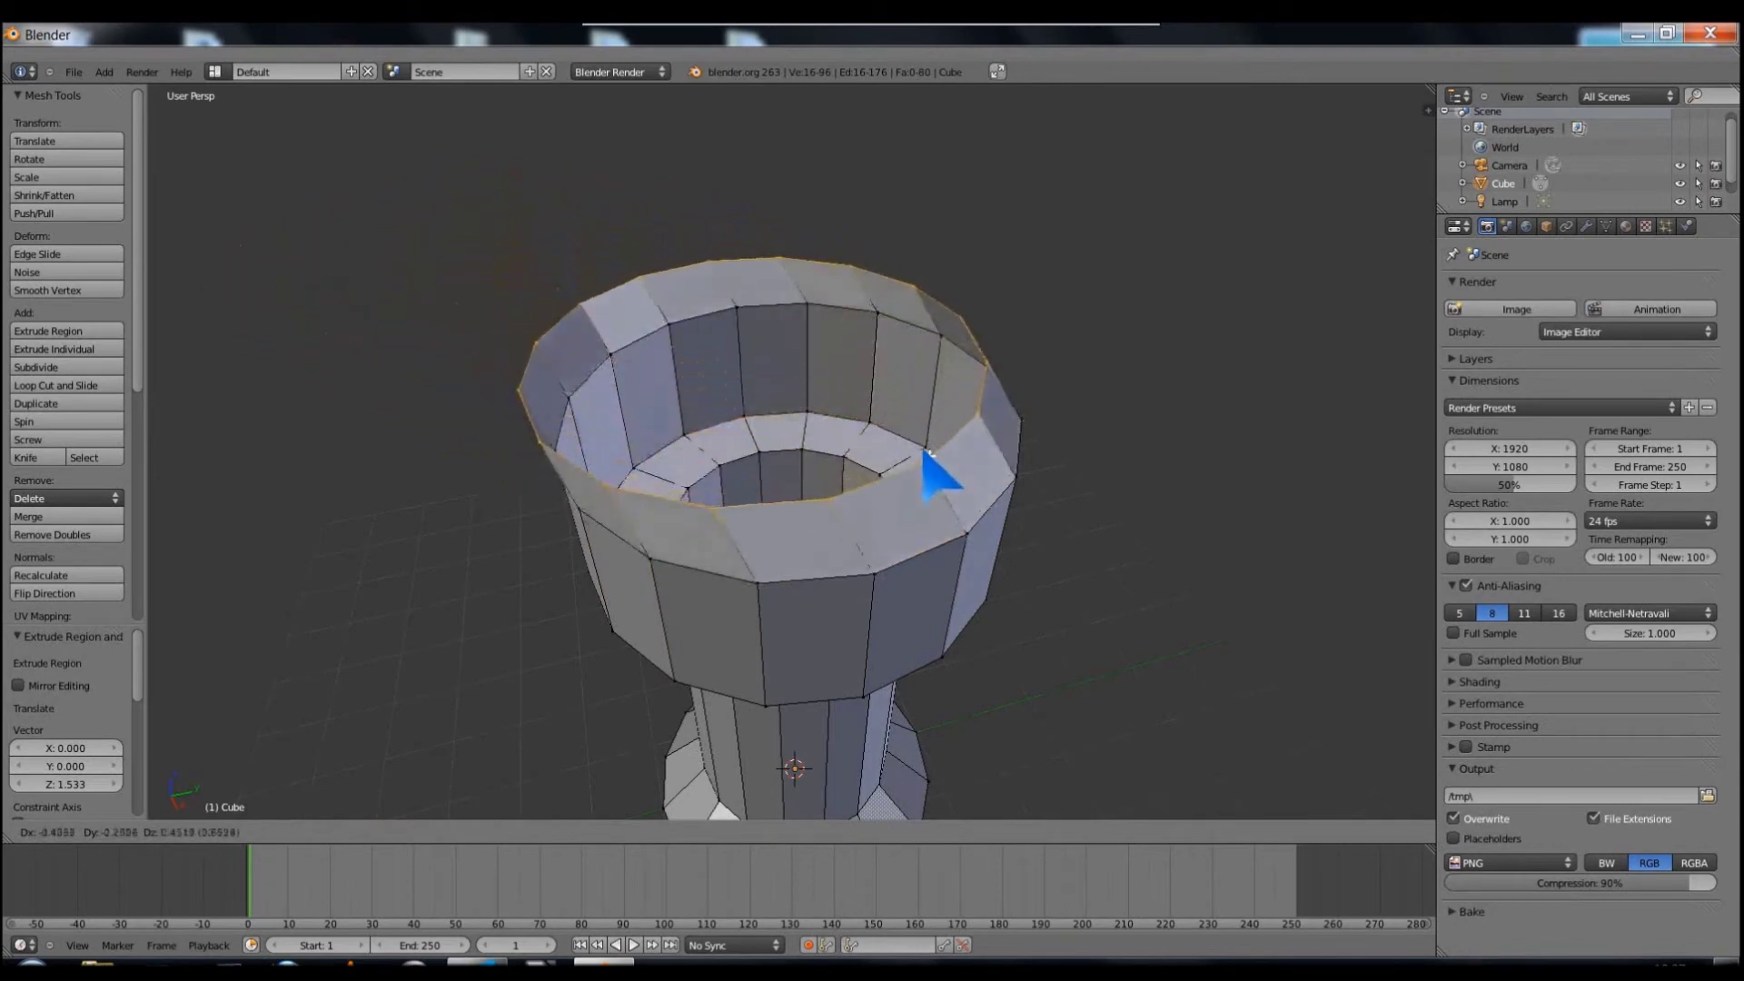
left_click(940, 495)
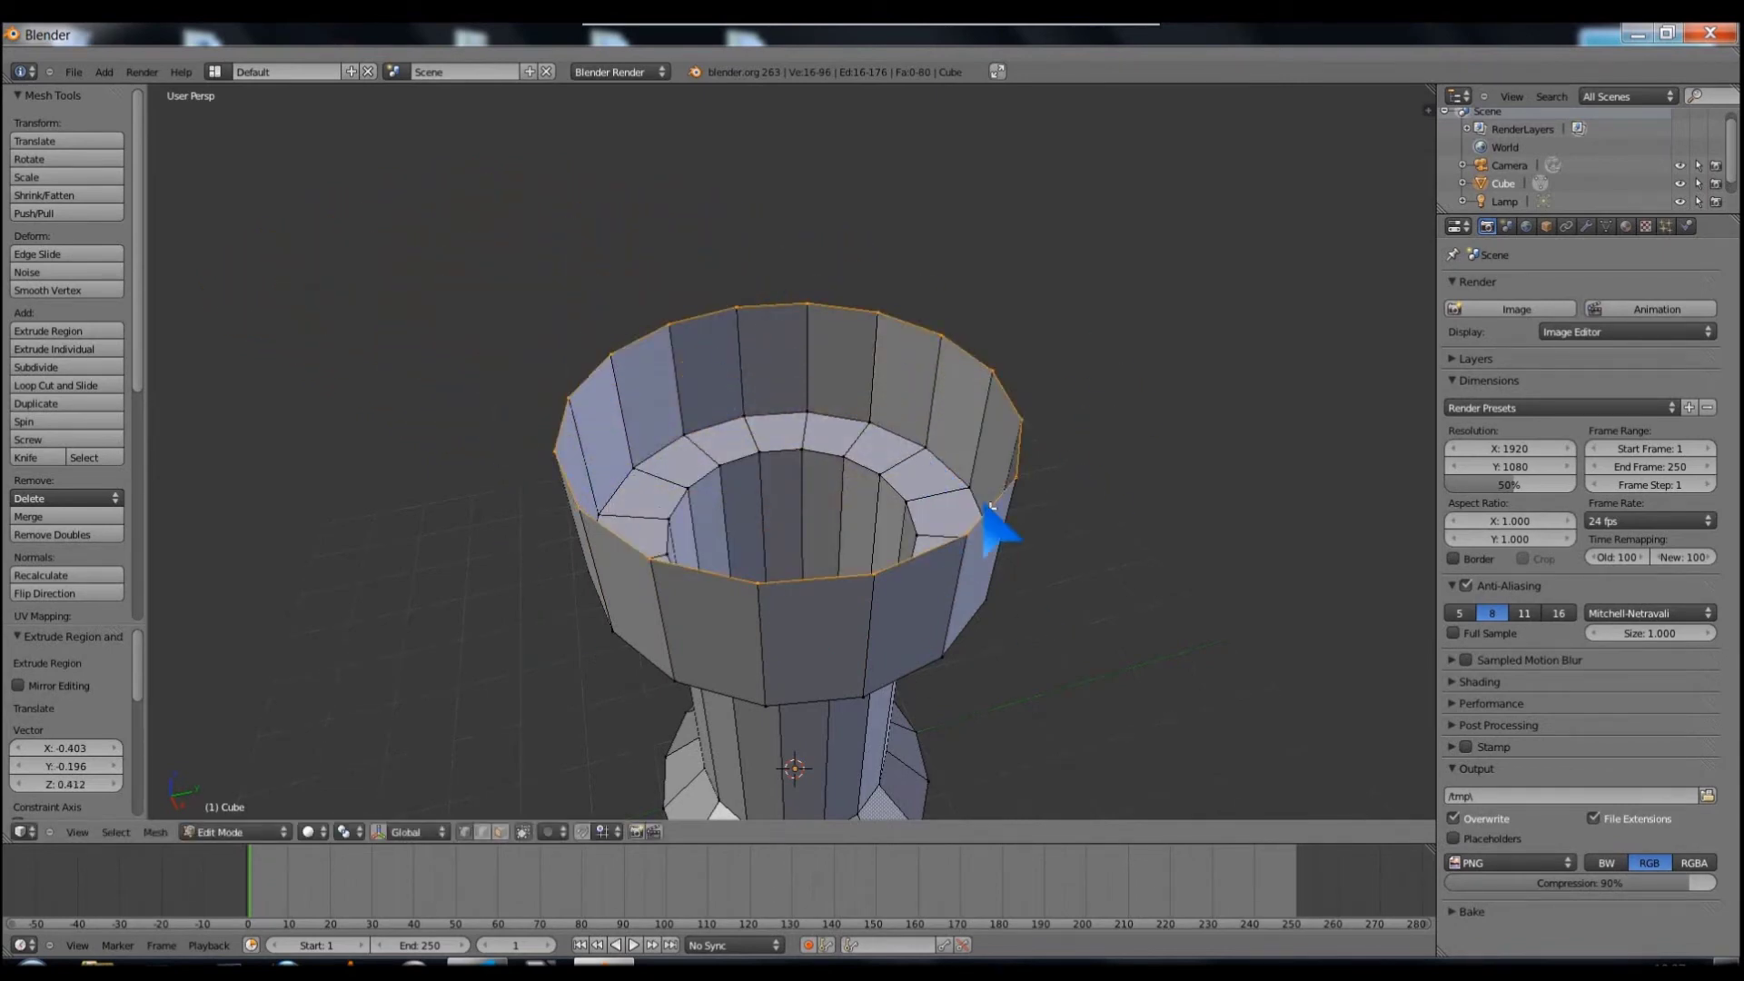
Step: Extrude the rim again and shrink the new loop inward to 0.728 as a flat lip
key("e")
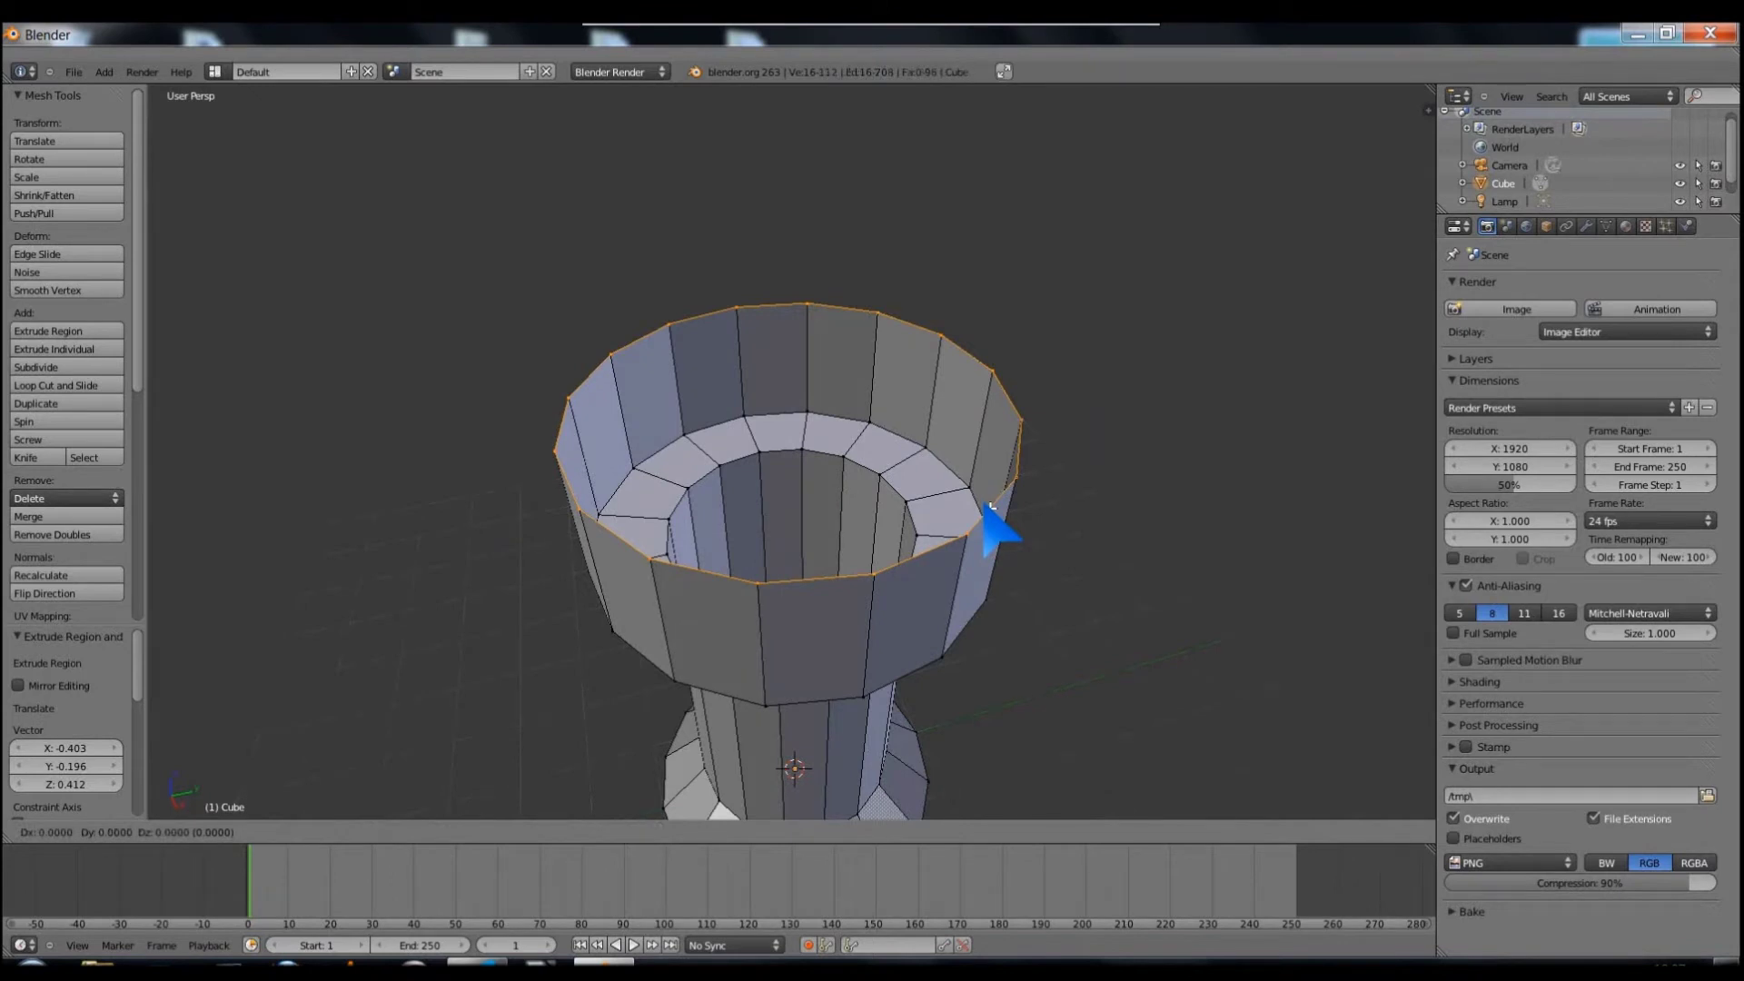
key("s")
key("shift+y")
left_click(930, 499)
mouse_move(919, 429)
middle_mouse_down()
mouse_move(911, 498)
mouse_move(743, 623)
mouse_move(731, 539)
mouse_move(752, 467)
mouse_move(888, 545)
middle_mouse_up()
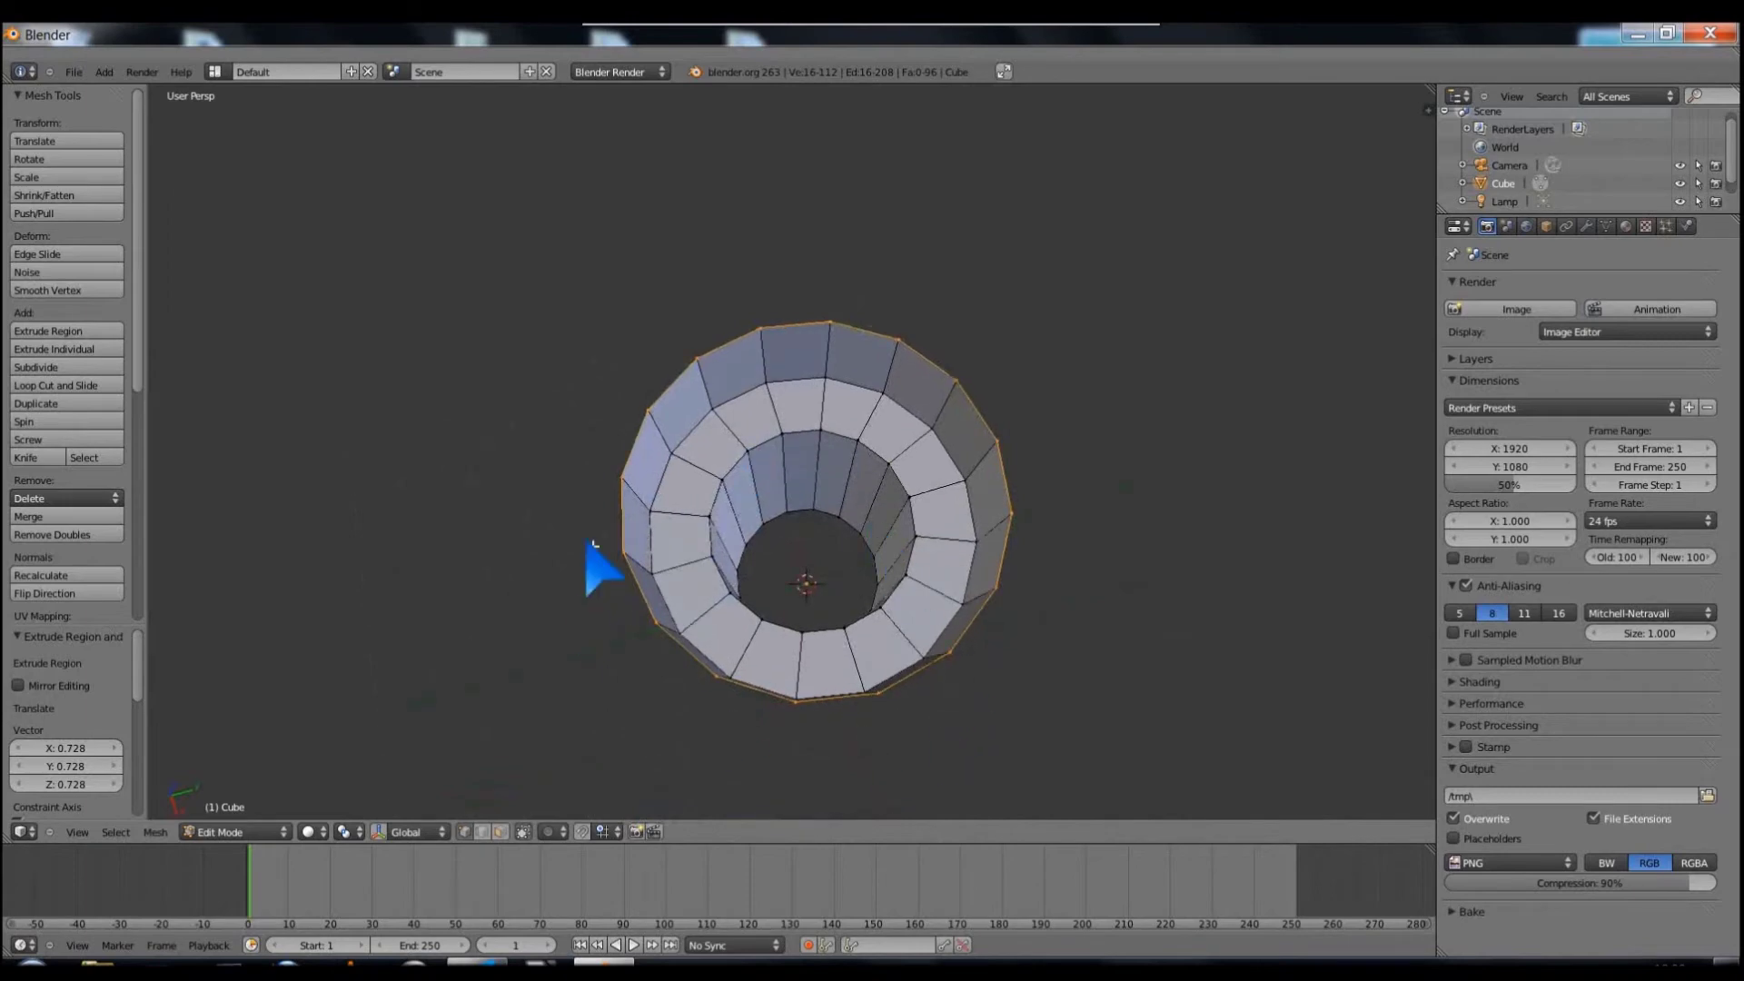
Step: Orbit the tower, switch to orthographic projection, and settle on the straight-down Top view
mouse_move(836, 390)
middle_mouse_down()
mouse_move(825, 591)
mouse_move(802, 551)
mouse_move(837, 545)
middle_mouse_up()
mouse_move(1000, 378)
middle_mouse_down()
mouse_move(1000, 393)
mouse_move(997, 356)
mouse_move(936, 374)
mouse_move(955, 357)
mouse_move(965, 373)
middle_mouse_up()
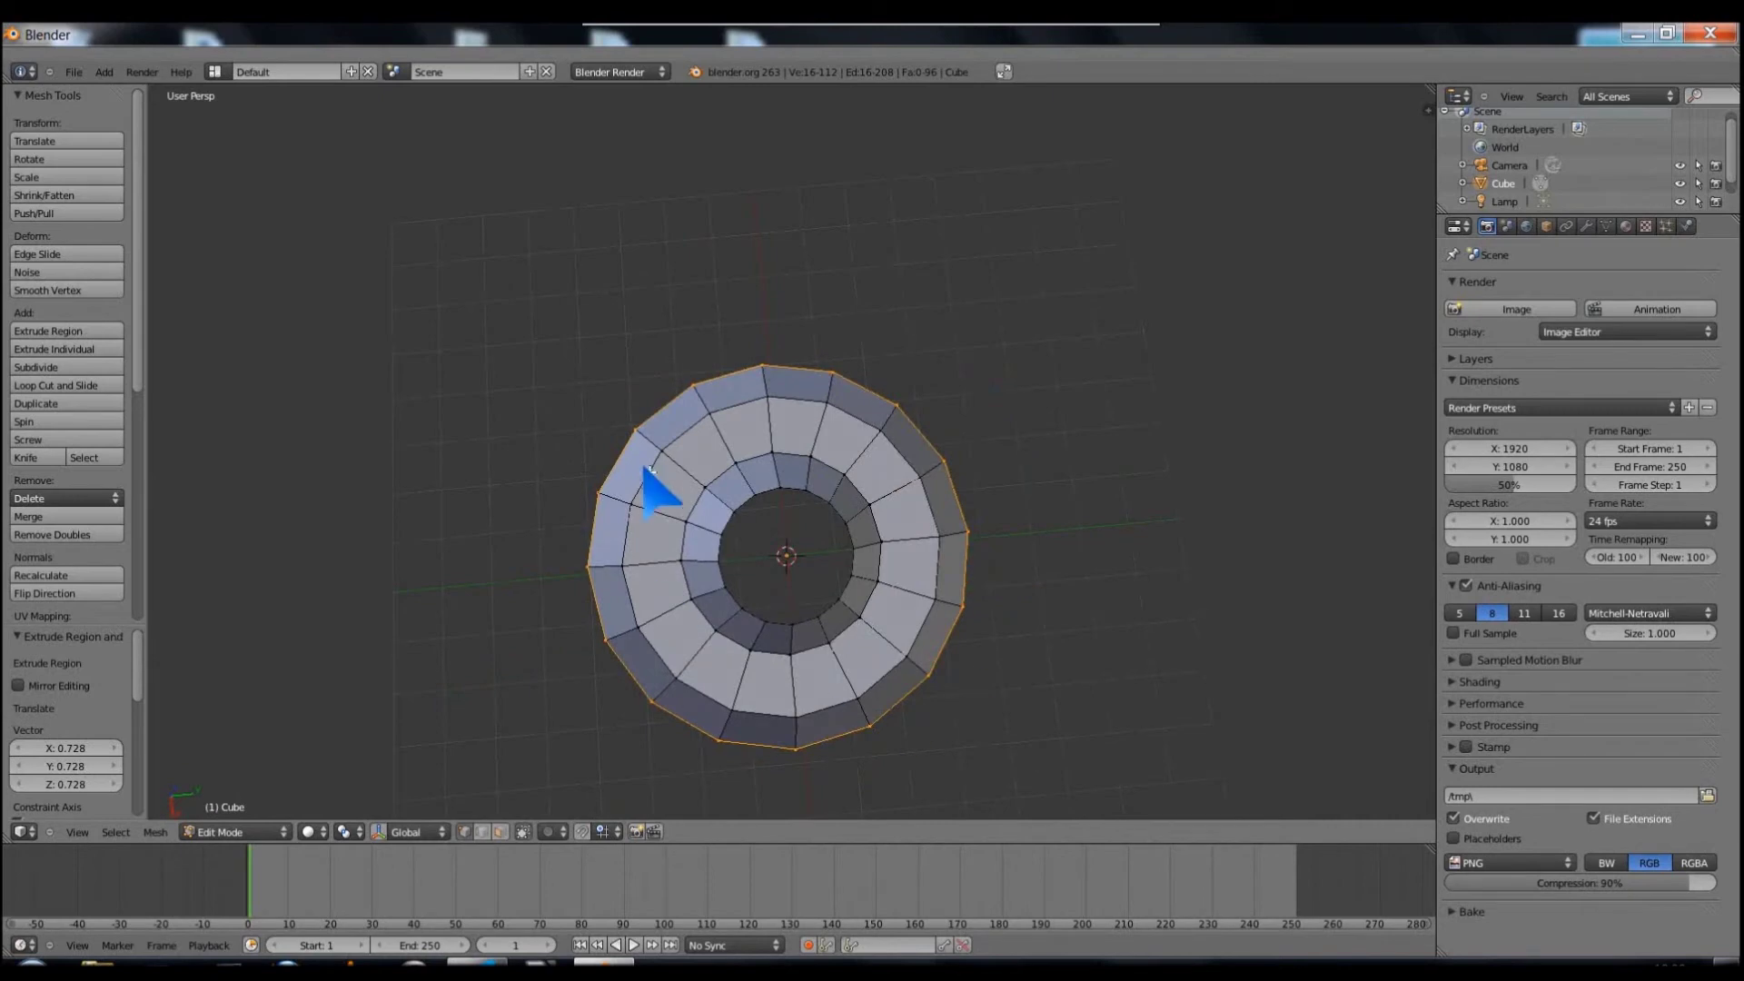
middle_click_drag(834, 522, 848, 517)
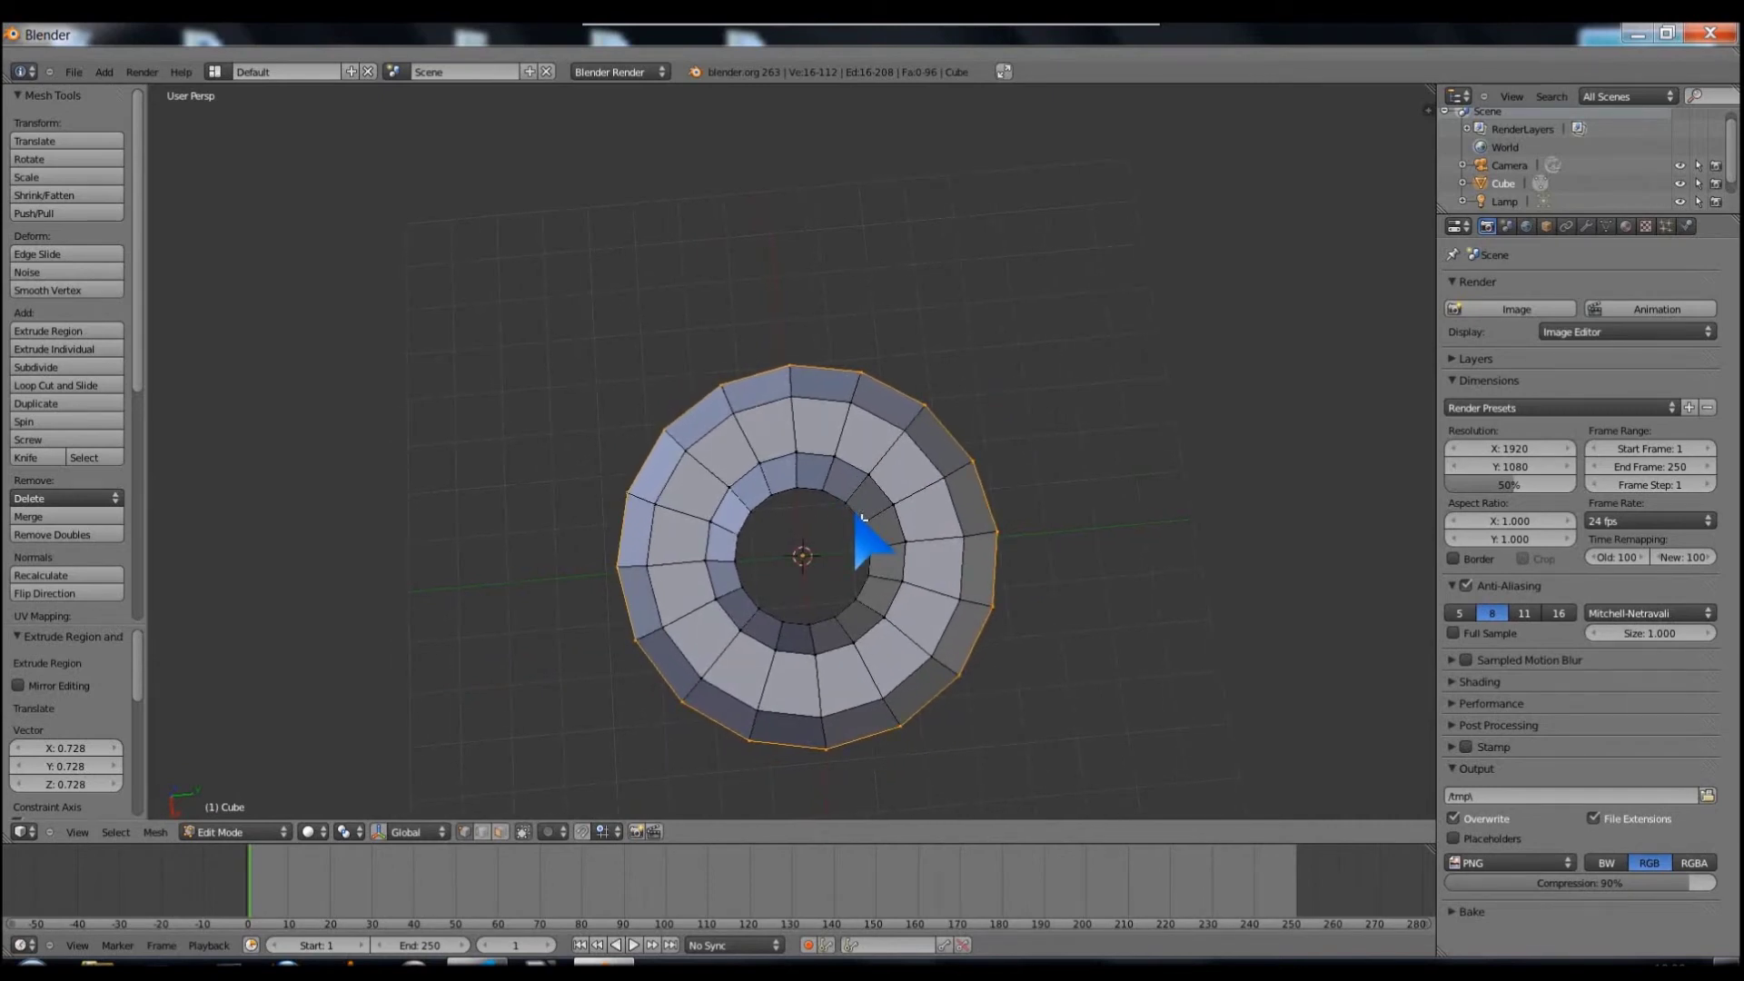
key("KP_5")
middle_click_drag(963, 428, 980, 457)
middle_click_drag(1033, 525, 1031, 527)
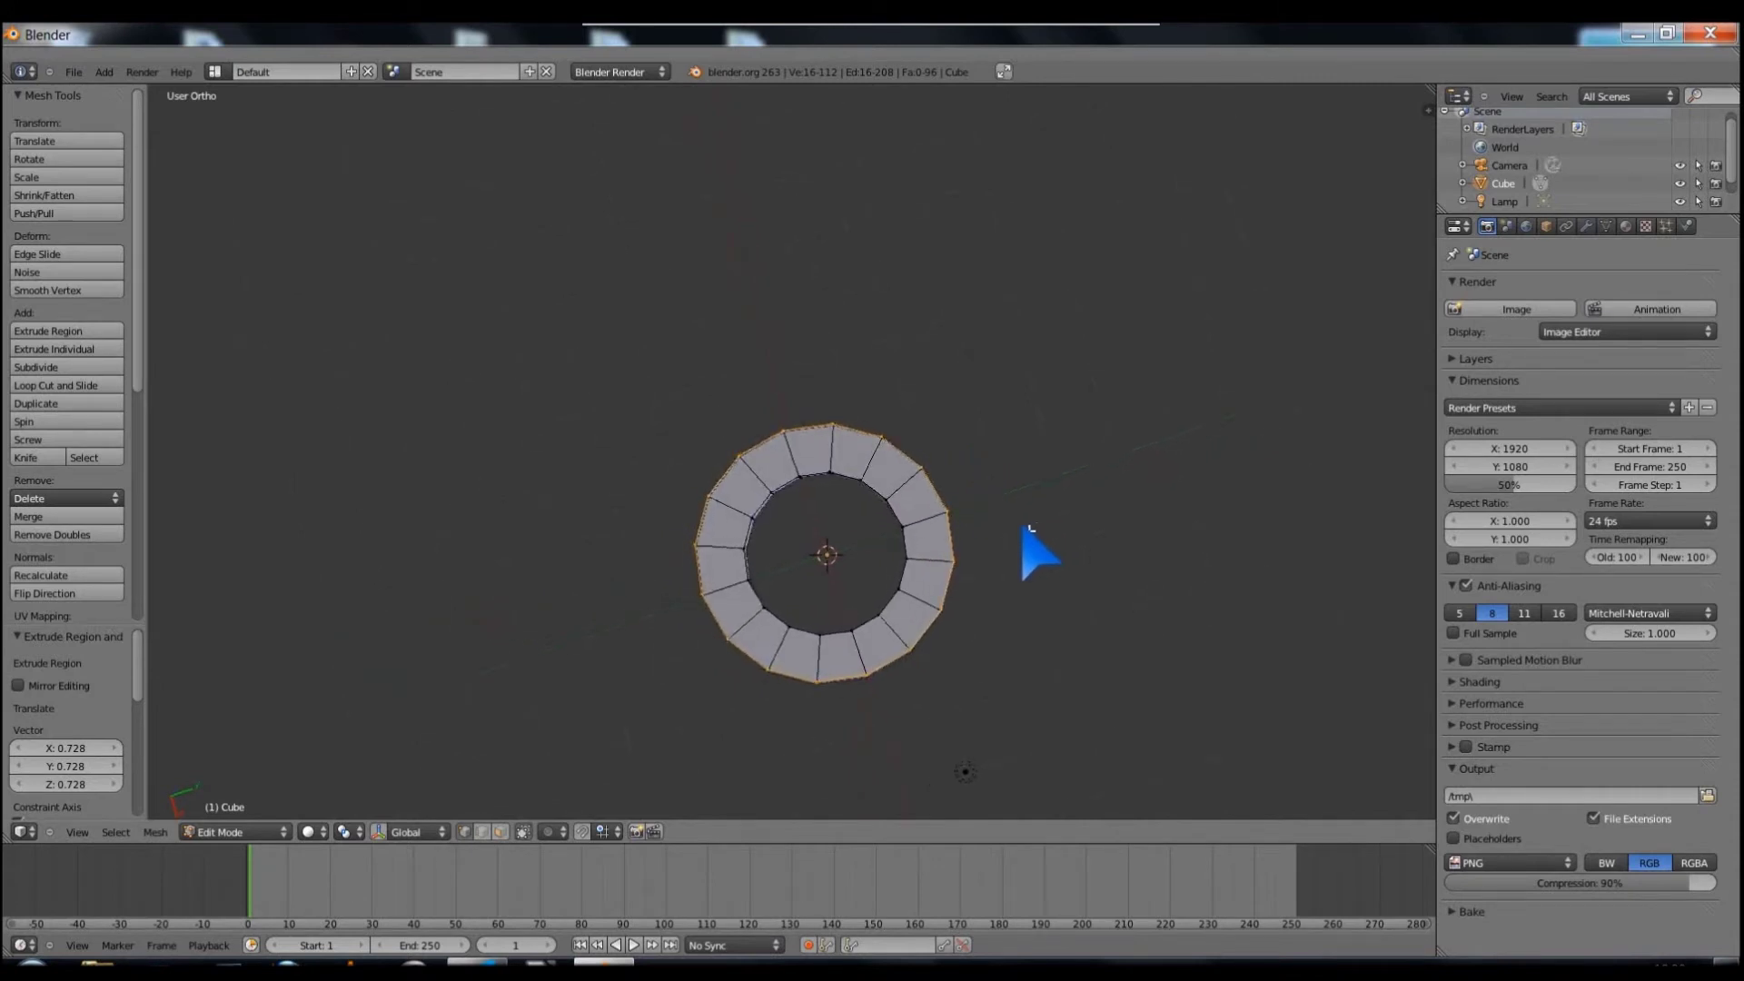
key("KP_7")
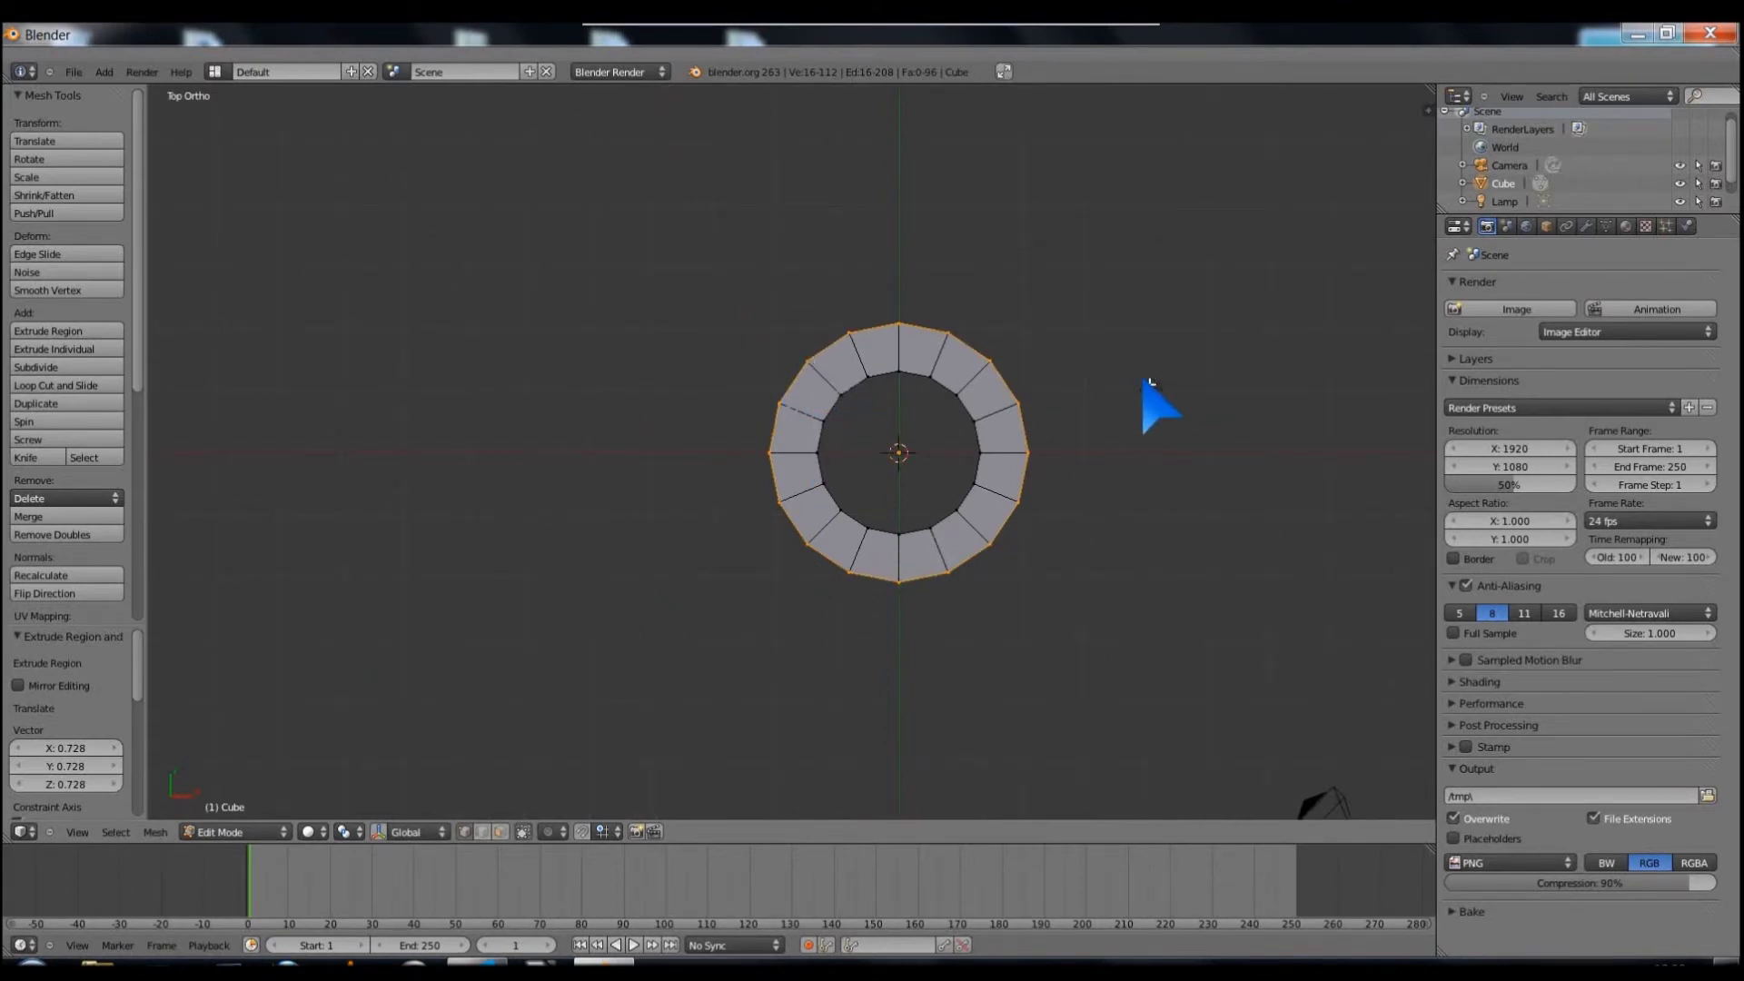
mouse_move(1172, 411)
middle_mouse_down()
mouse_move(1191, 397)
mouse_move(1176, 397)
middle_mouse_up()
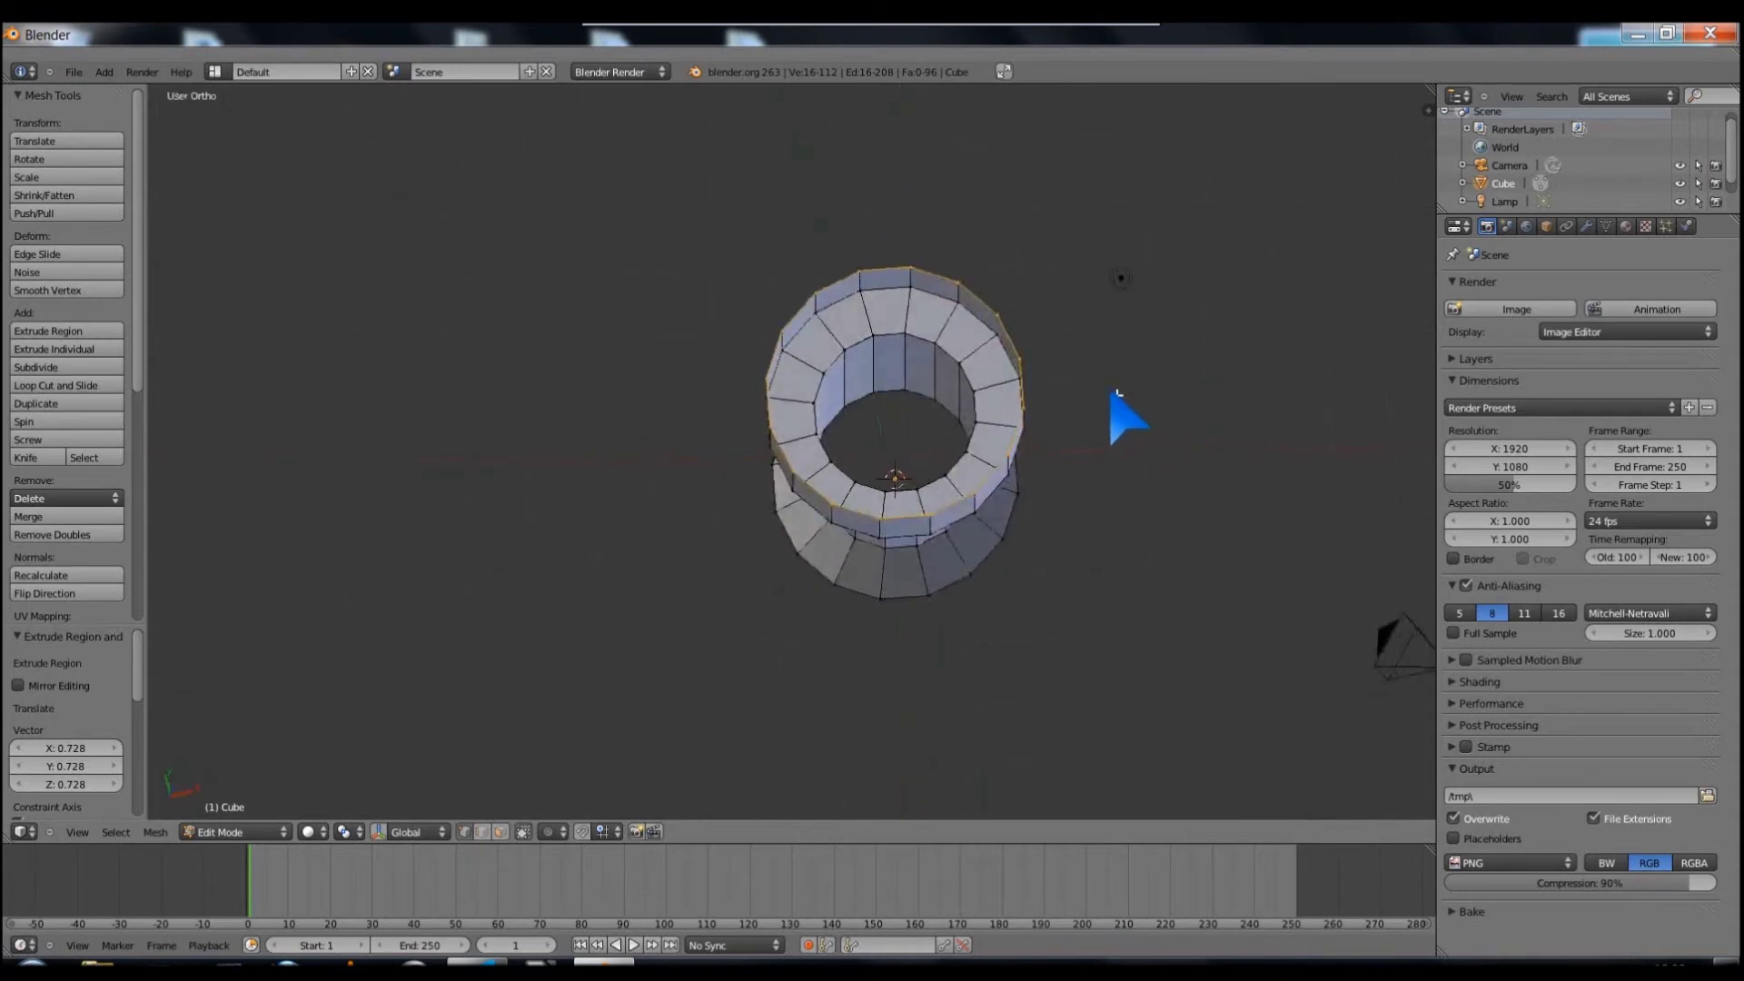
key("KP_7")
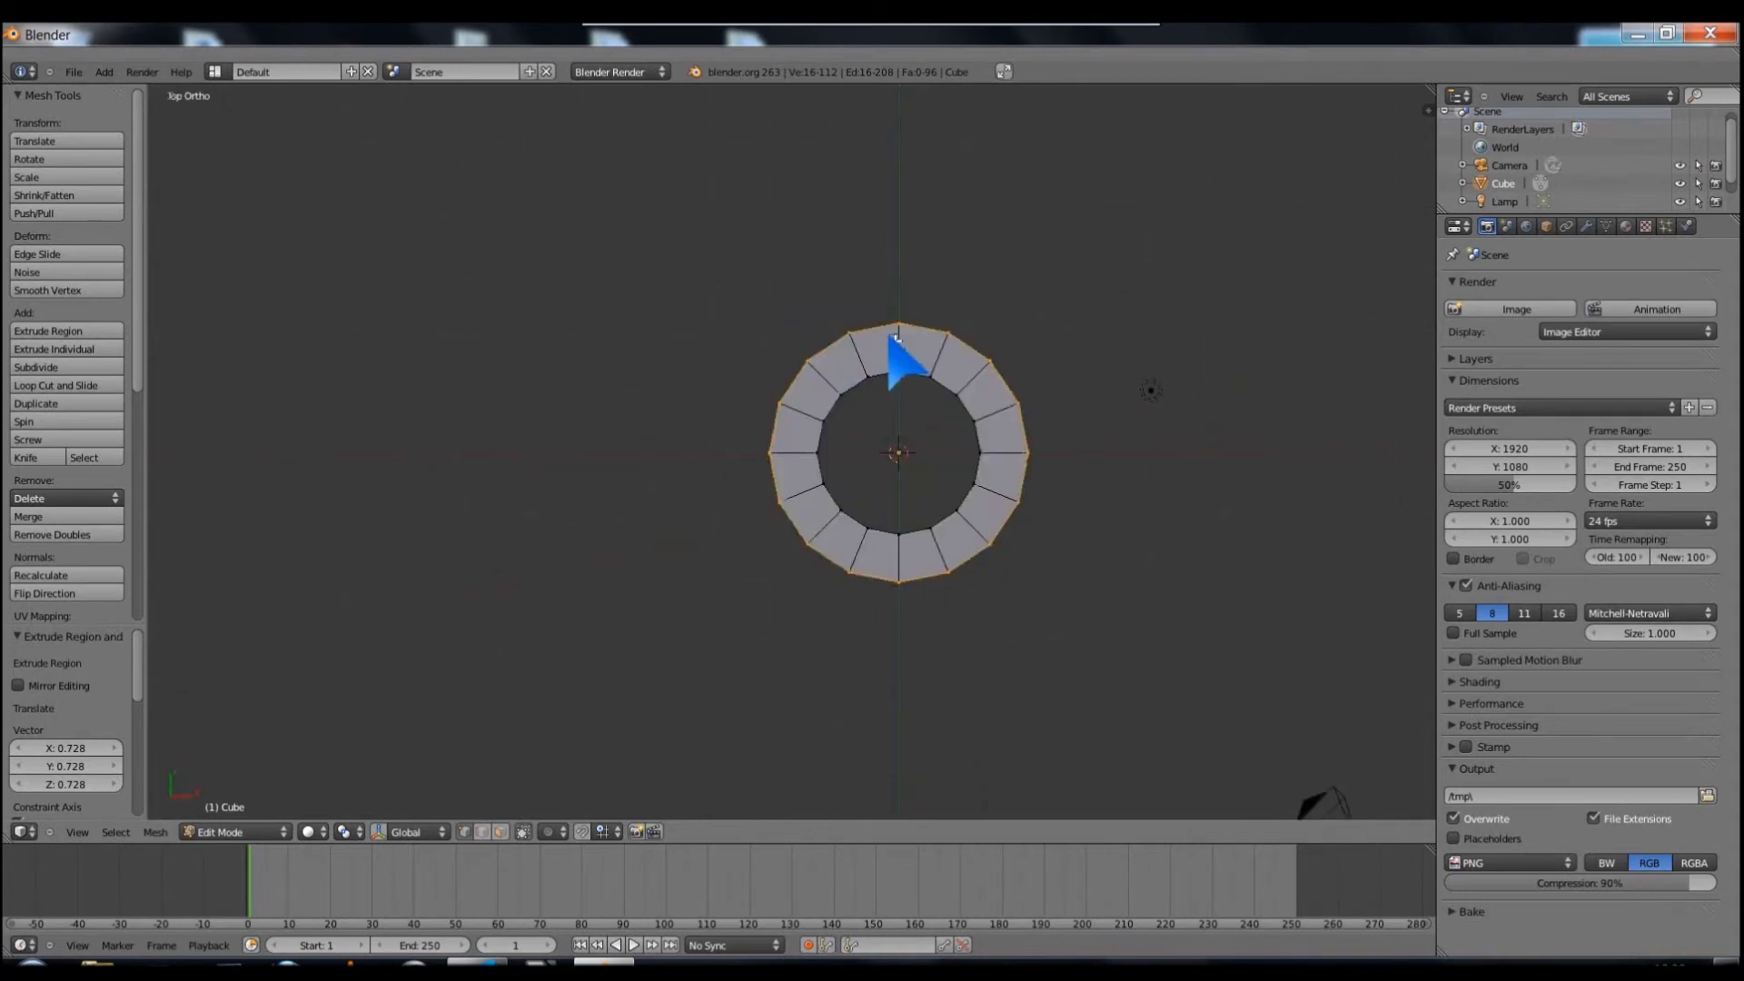
Step: Extrude the top ring's inner loop and shrink it to 0.646, leaving a smaller opening
key("e")
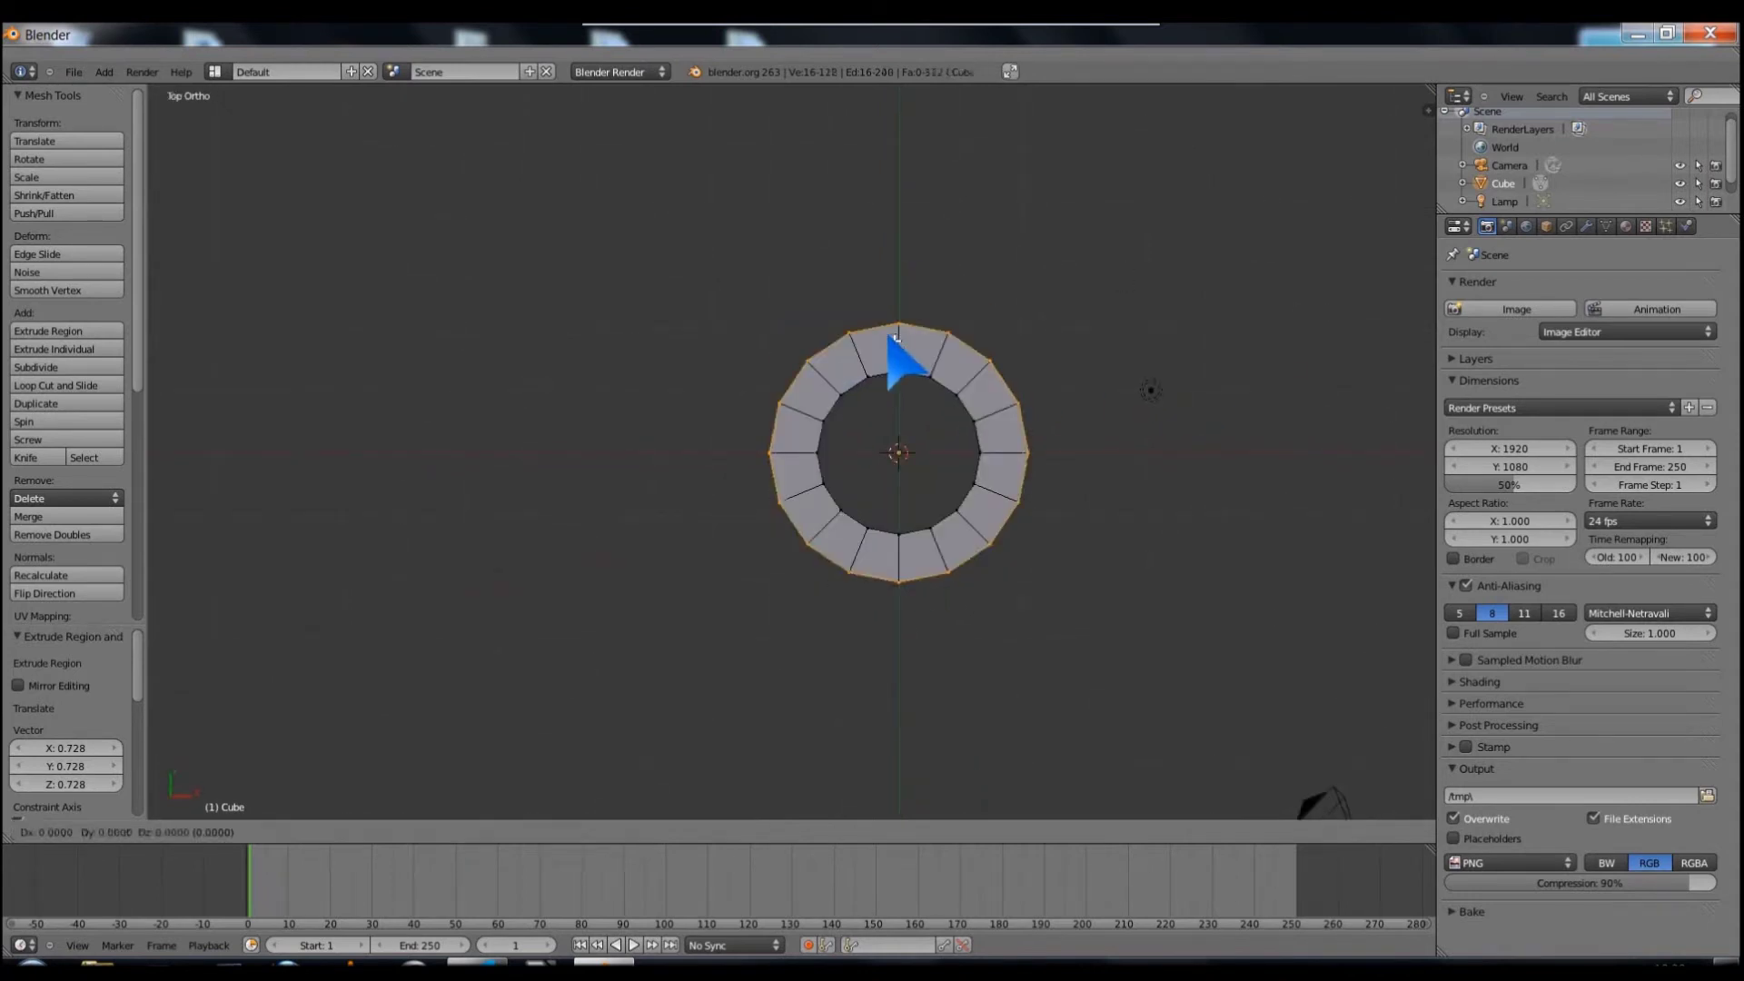
key("s")
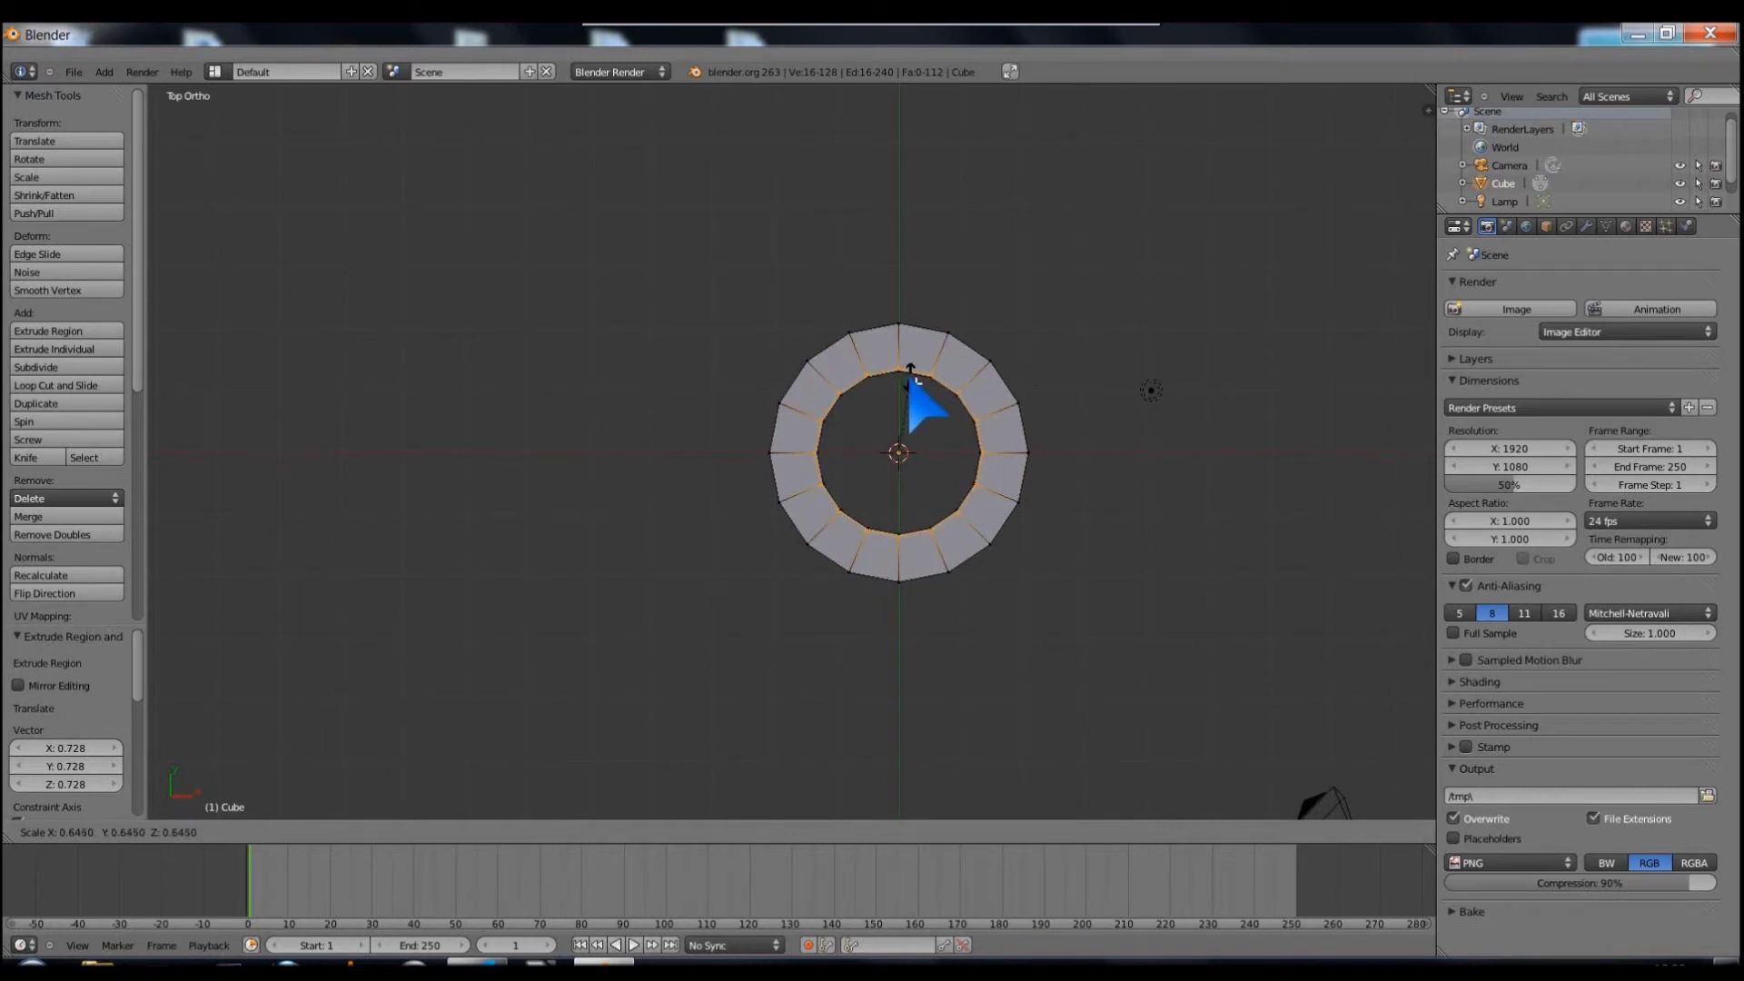
left_click(911, 372)
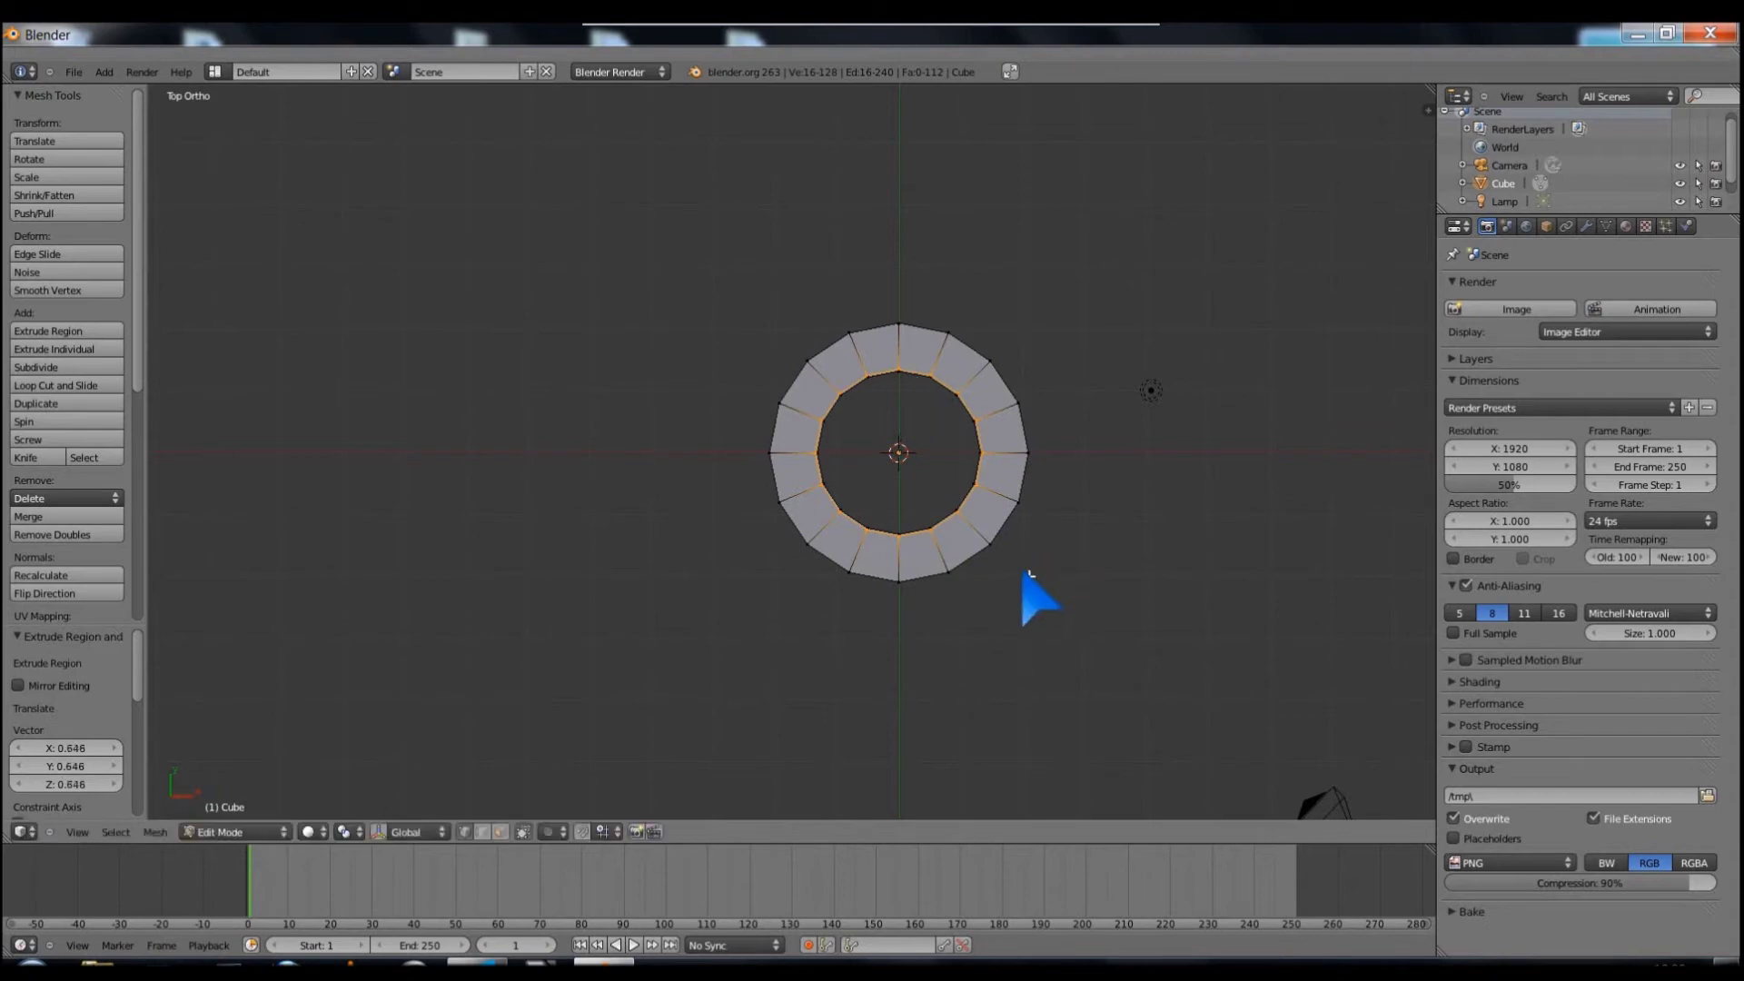
mouse_move(1114, 417)
middle_mouse_down()
mouse_move(1126, 354)
mouse_move(1094, 302)
mouse_move(1109, 390)
mouse_move(1129, 374)
mouse_move(1109, 499)
middle_mouse_up()
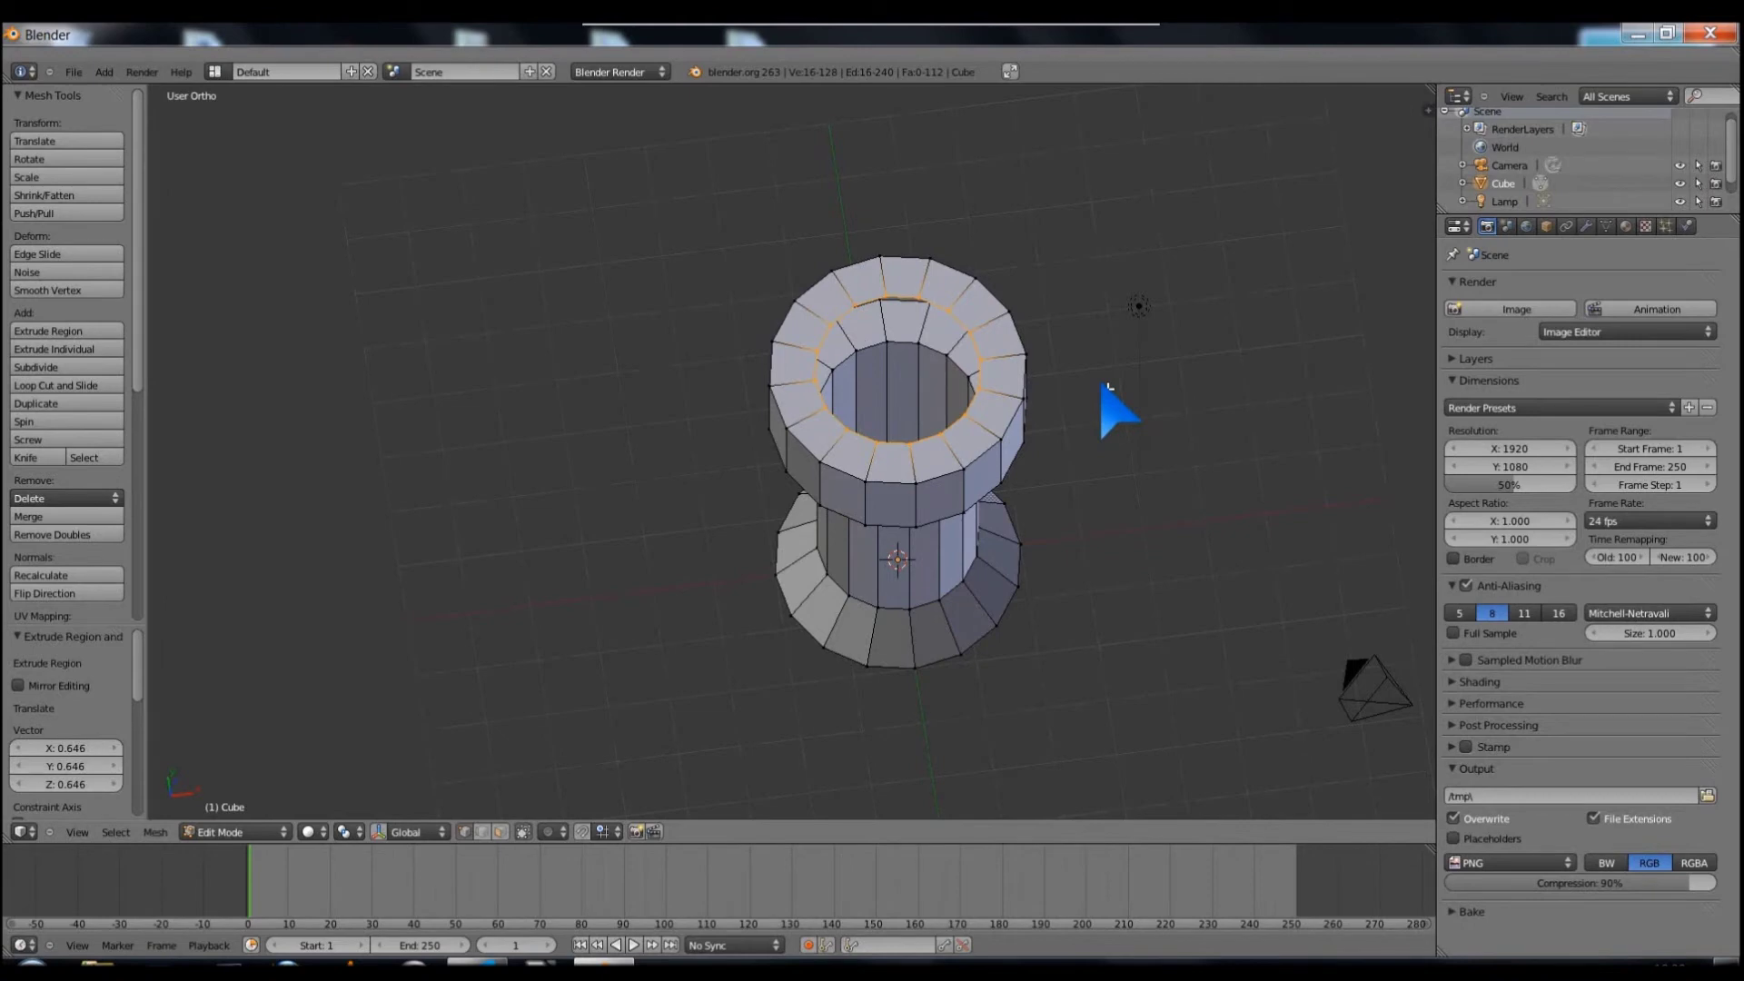
Step: Sink the inner loop 1.563 units down as an inner wall, then extrude and scale its bottom loop
key("e")
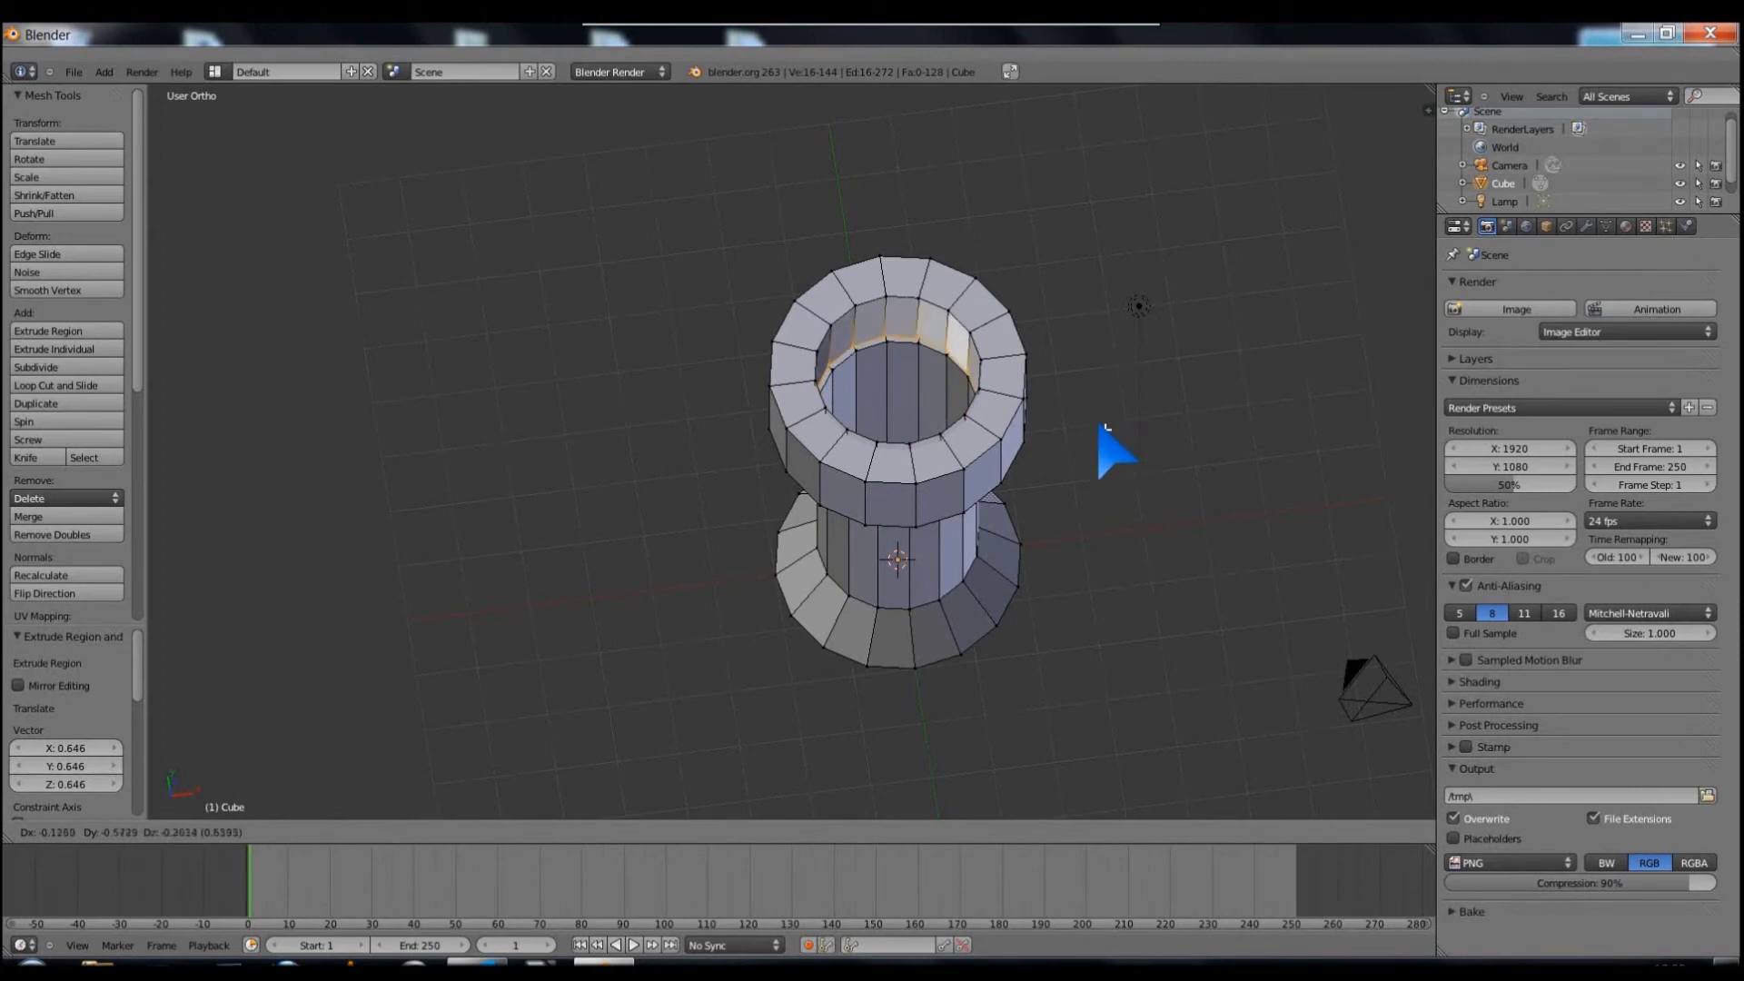
key("z")
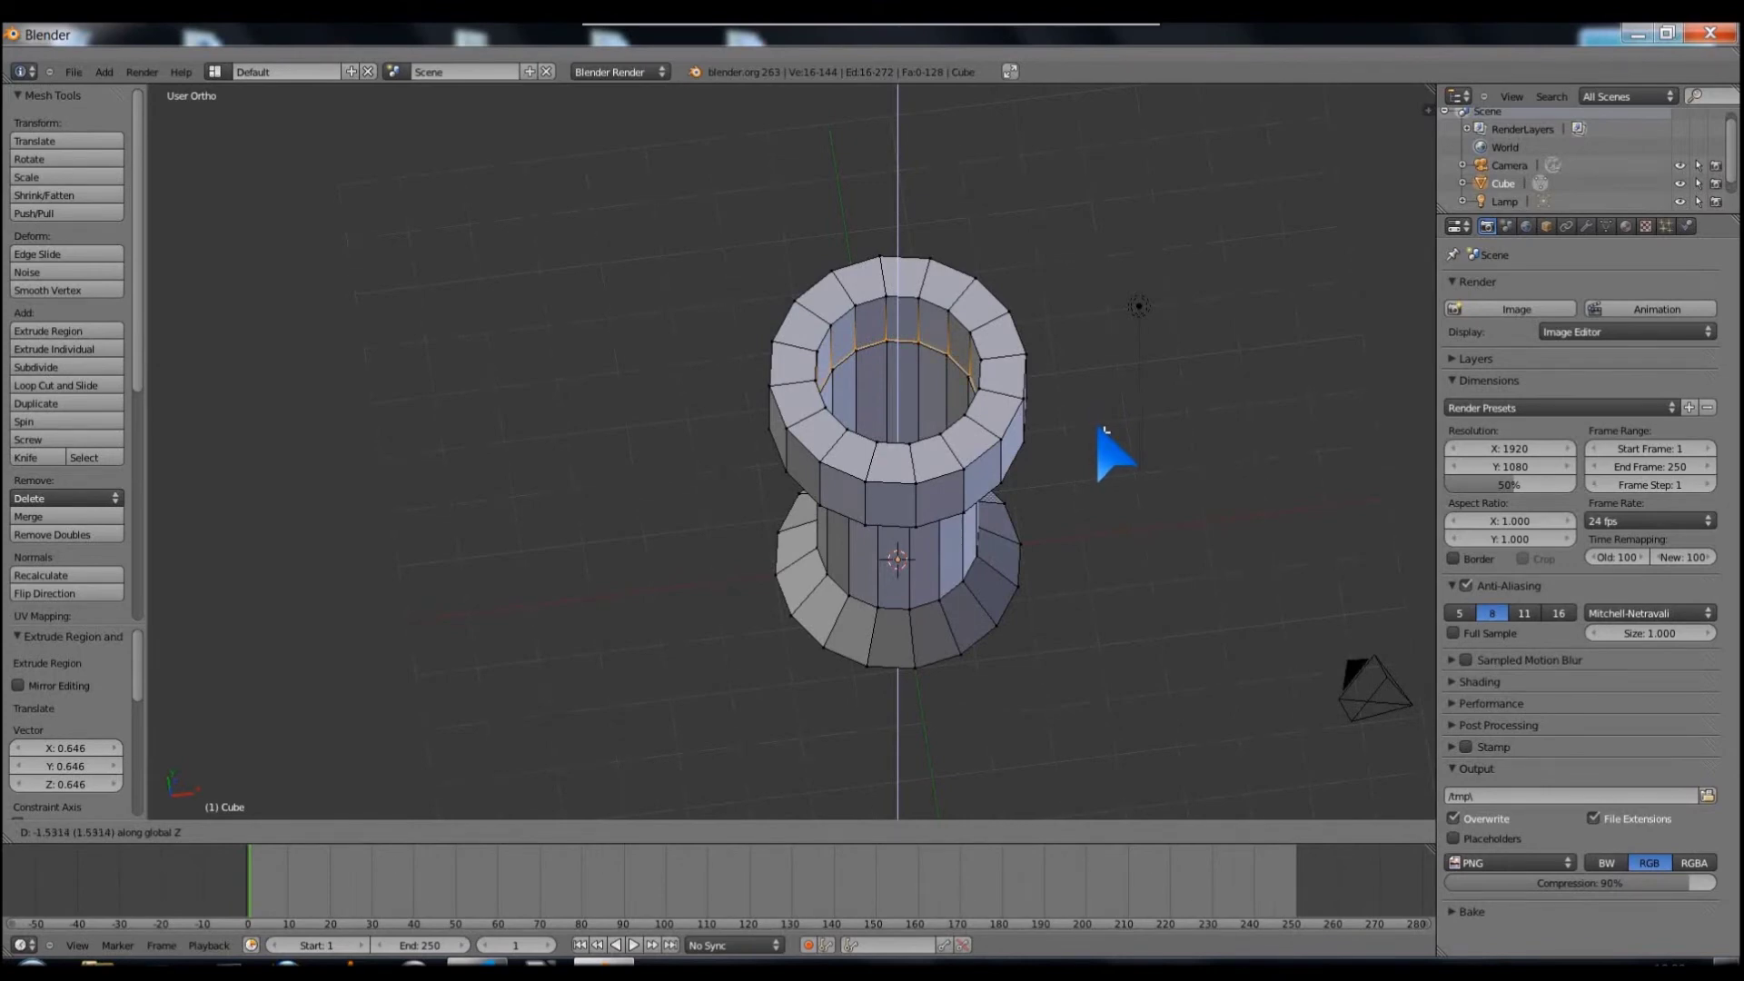
left_click(1103, 431)
middle_click_drag(1102, 440, 1067, 391)
mouse_move(1152, 486)
middle_mouse_down()
mouse_move(1140, 510)
mouse_move(1176, 517)
mouse_move(1254, 459)
mouse_move(1074, 494)
mouse_move(1095, 511)
mouse_move(1206, 482)
mouse_move(1181, 476)
mouse_move(1081, 576)
middle_mouse_up()
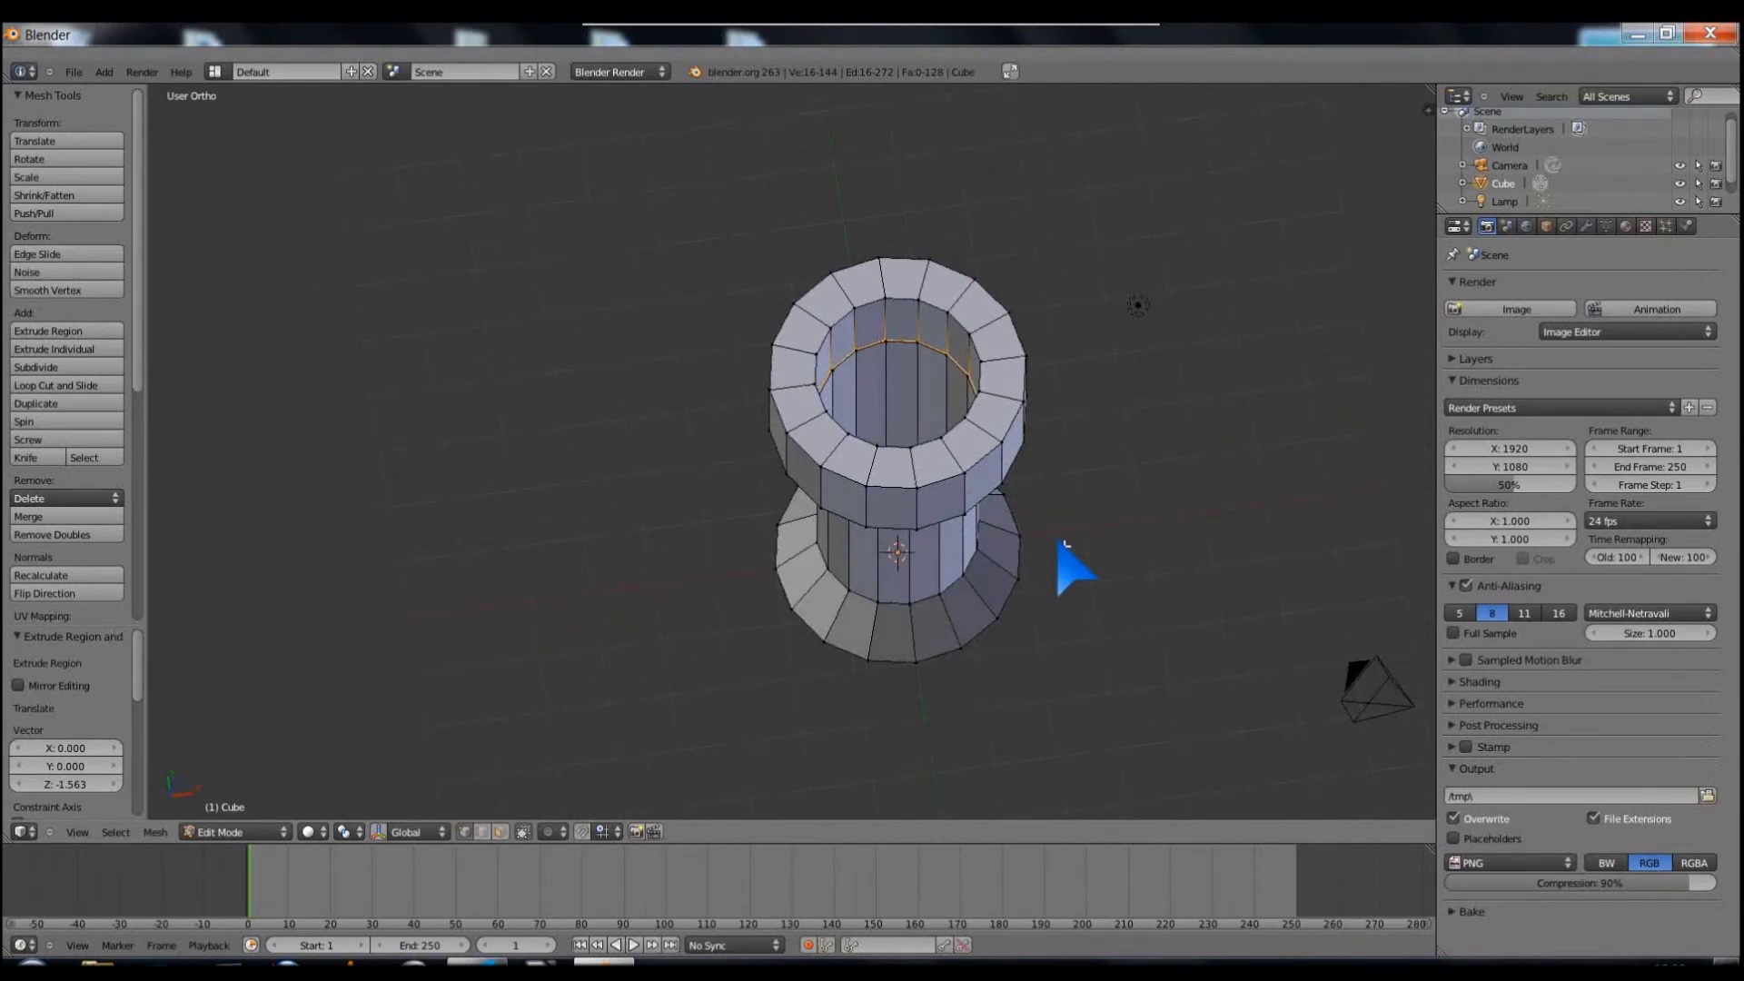
key("e")
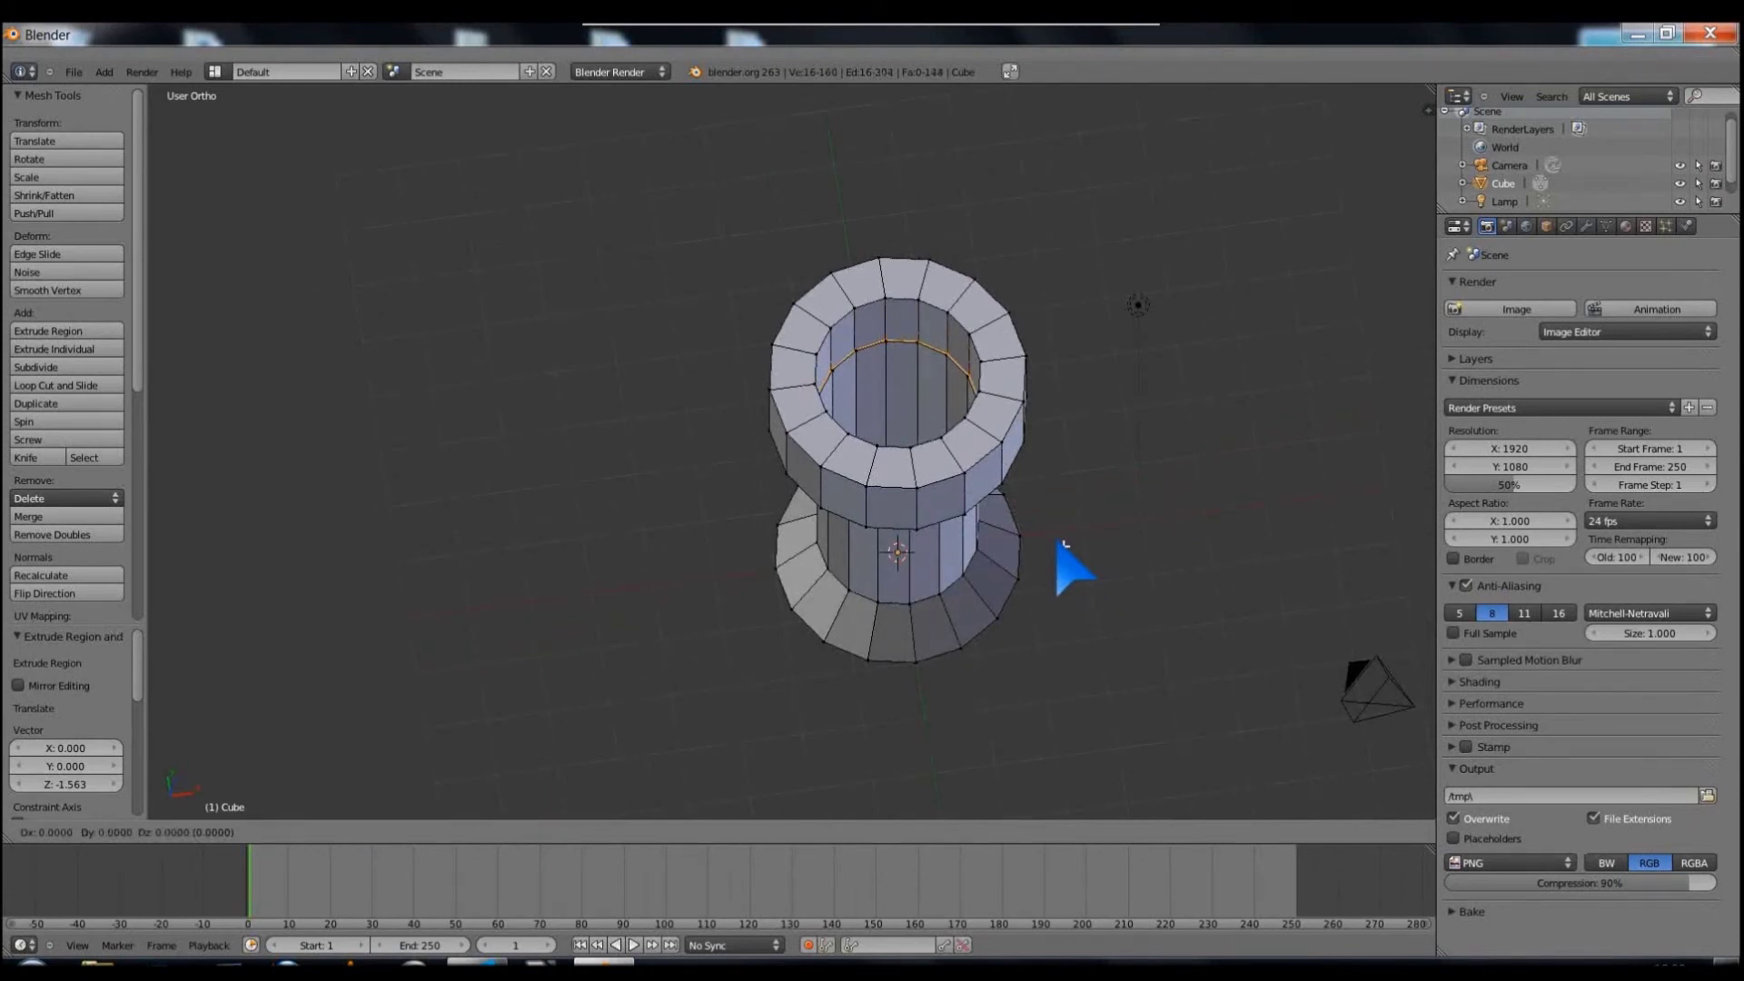
key("s")
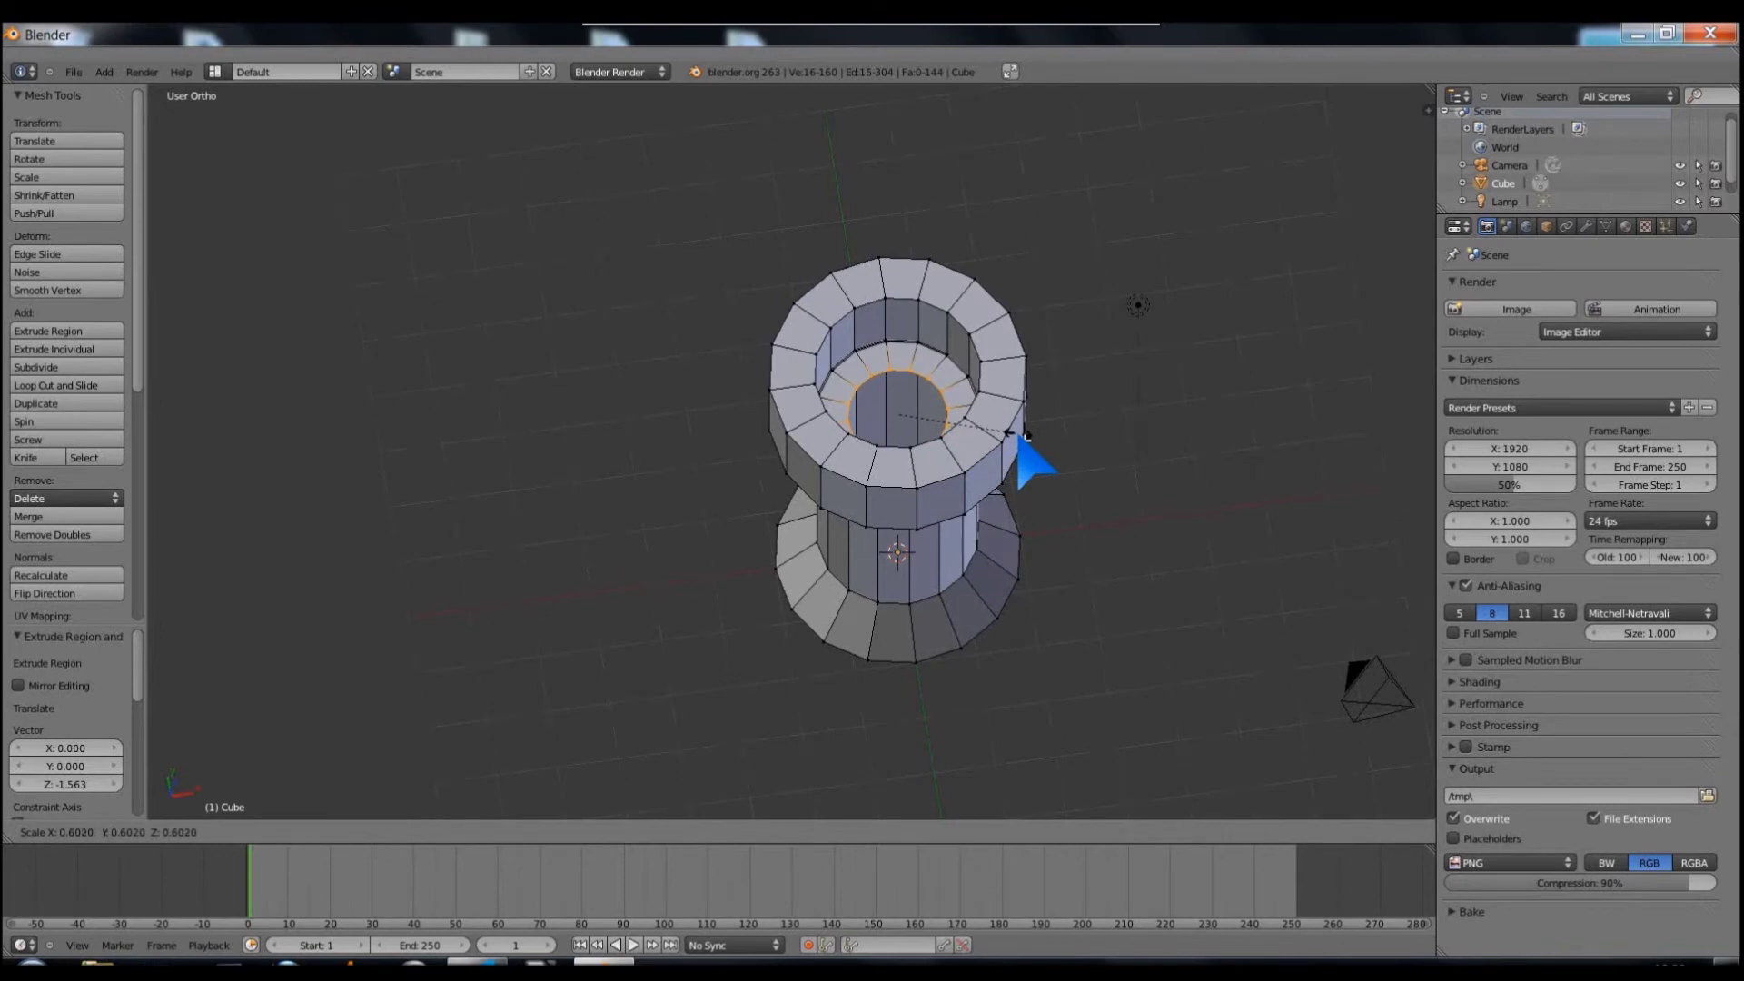
Step: Scale the hollow's bottom inner loop to 0, merging it into one centre point
key("0")
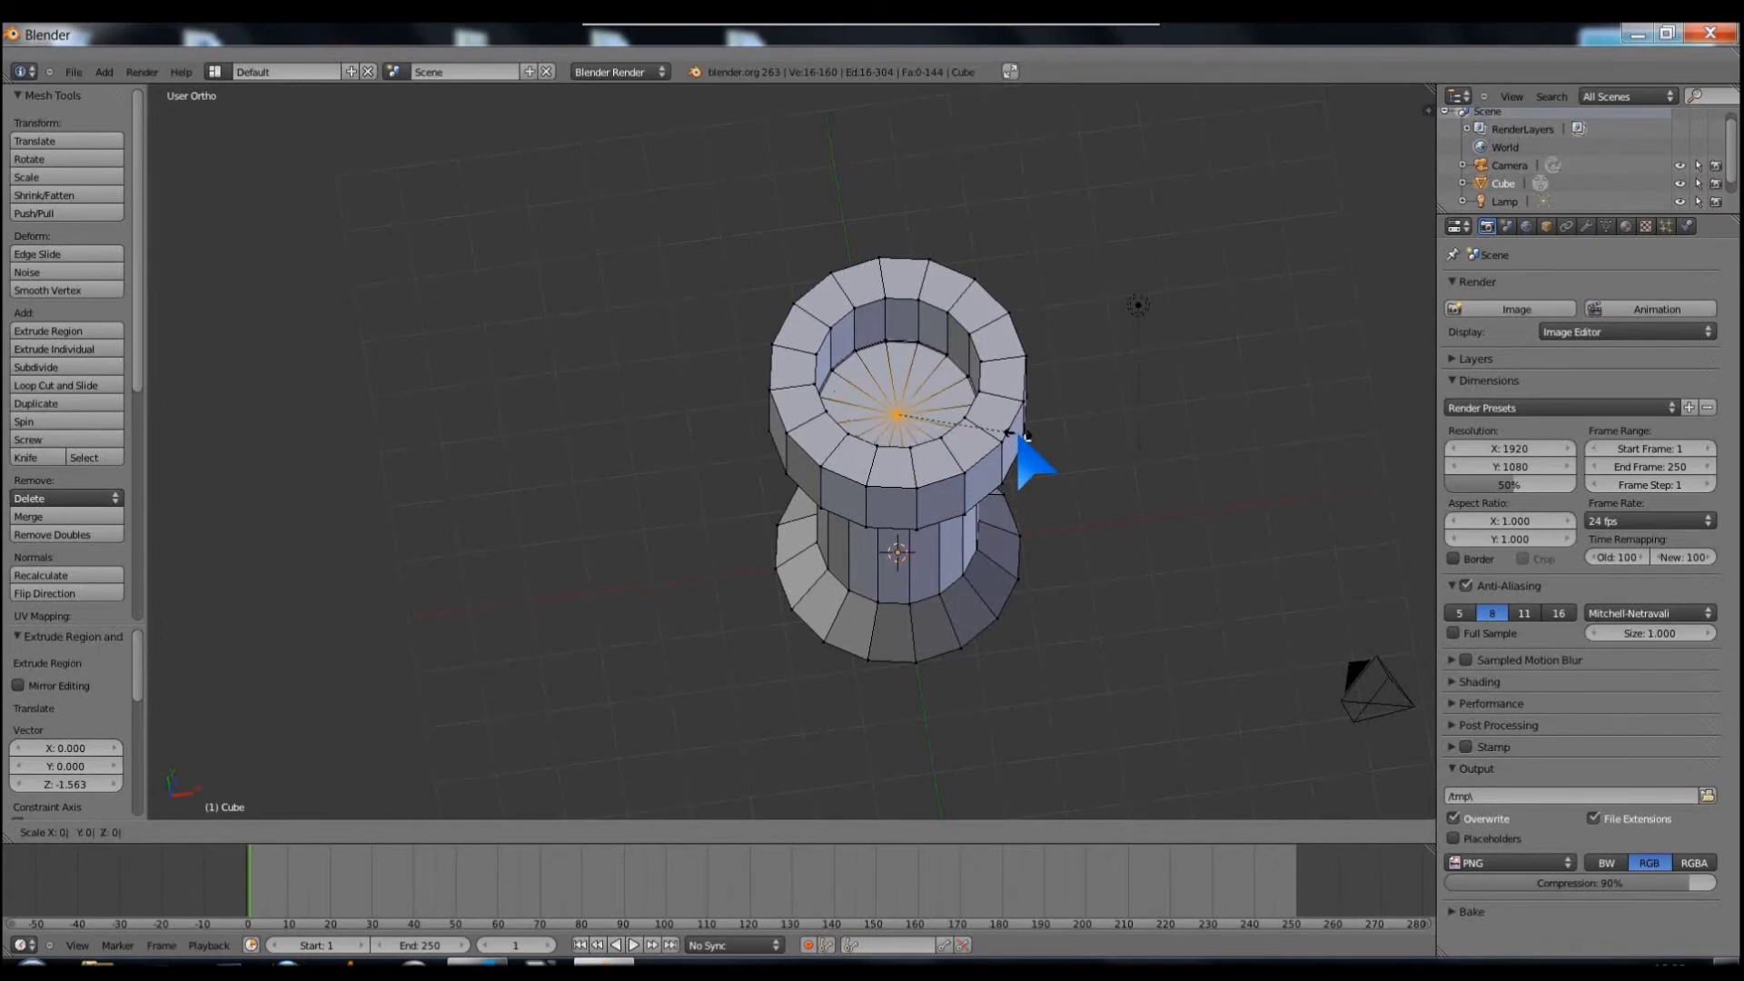
key("Return")
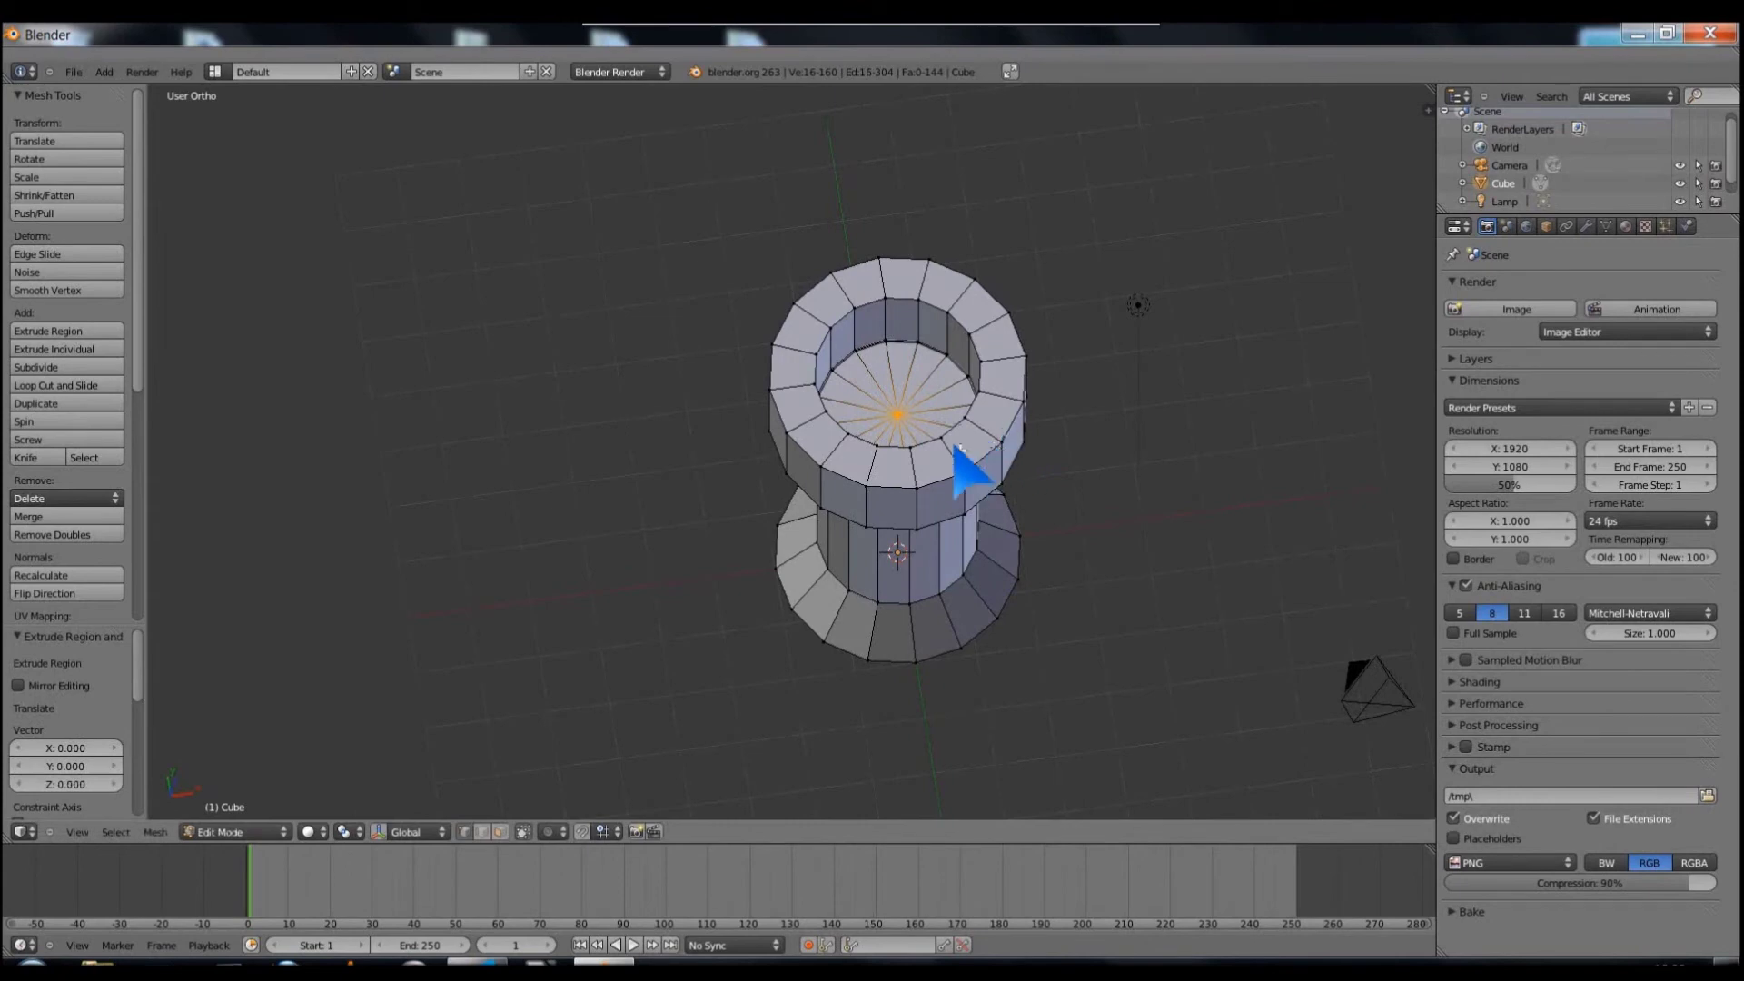
mouse_move(930, 365)
middle_mouse_down()
mouse_move(850, 345)
mouse_move(912, 300)
mouse_move(905, 281)
mouse_move(841, 304)
mouse_move(860, 378)
mouse_move(989, 385)
mouse_move(983, 363)
middle_mouse_up()
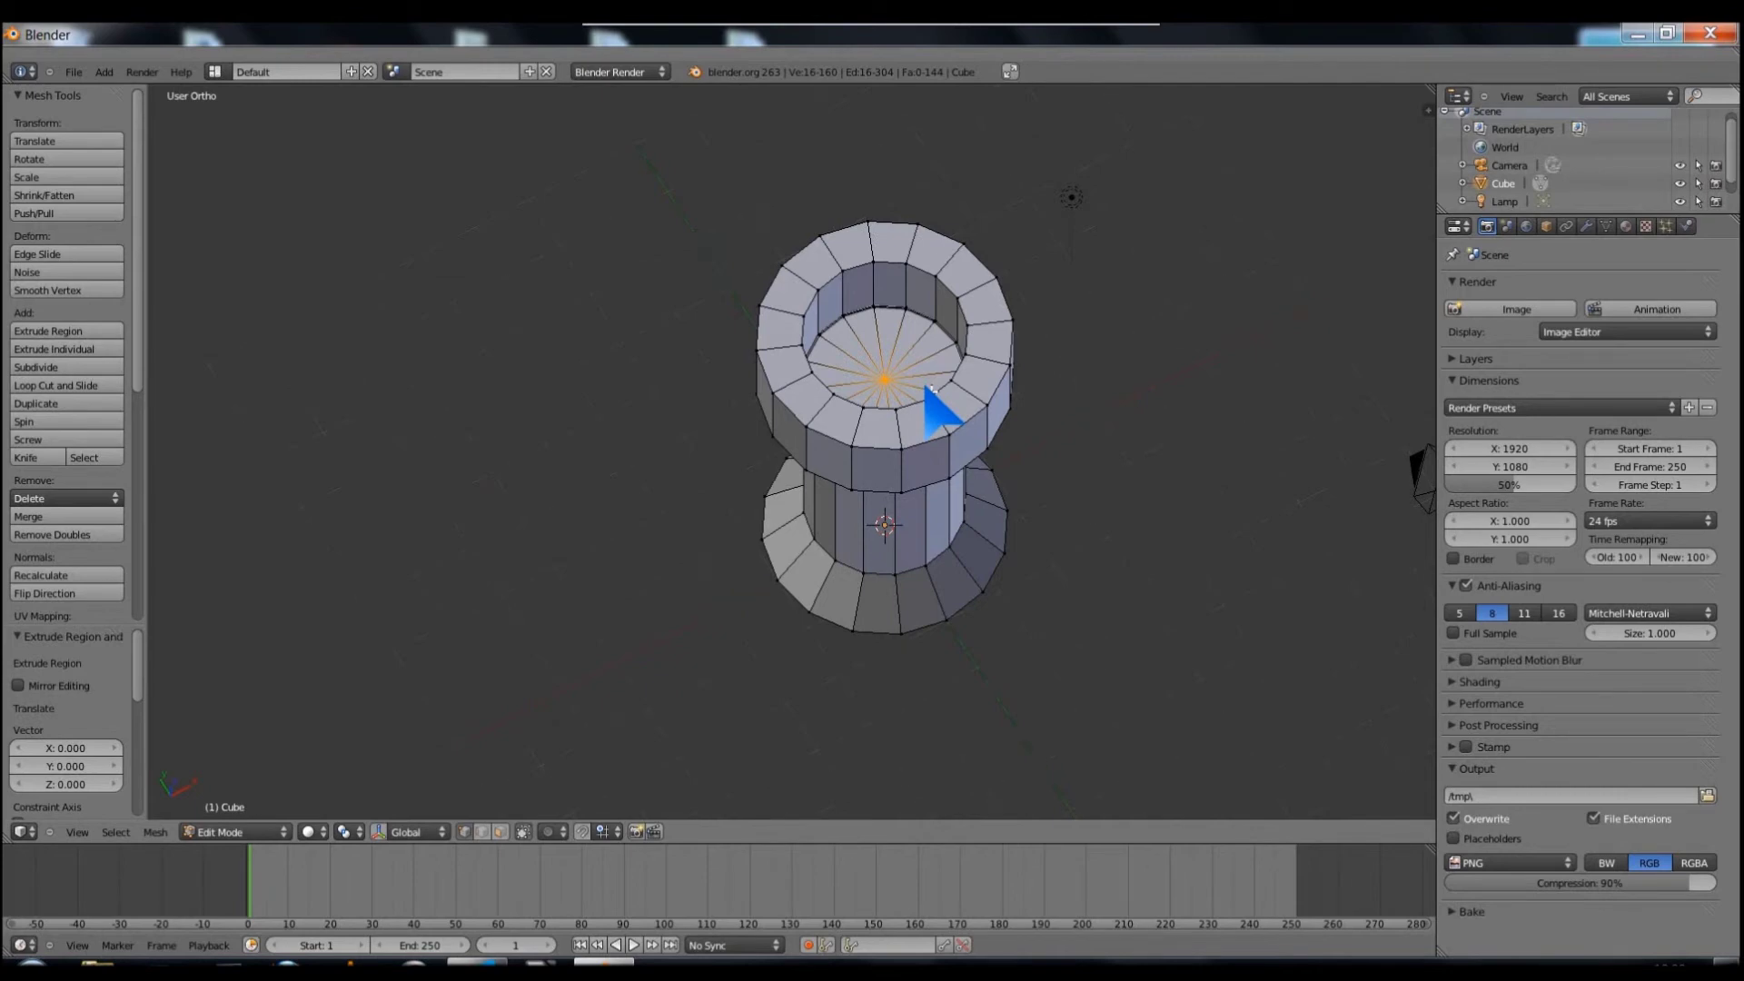
key("ctrl+Tab")
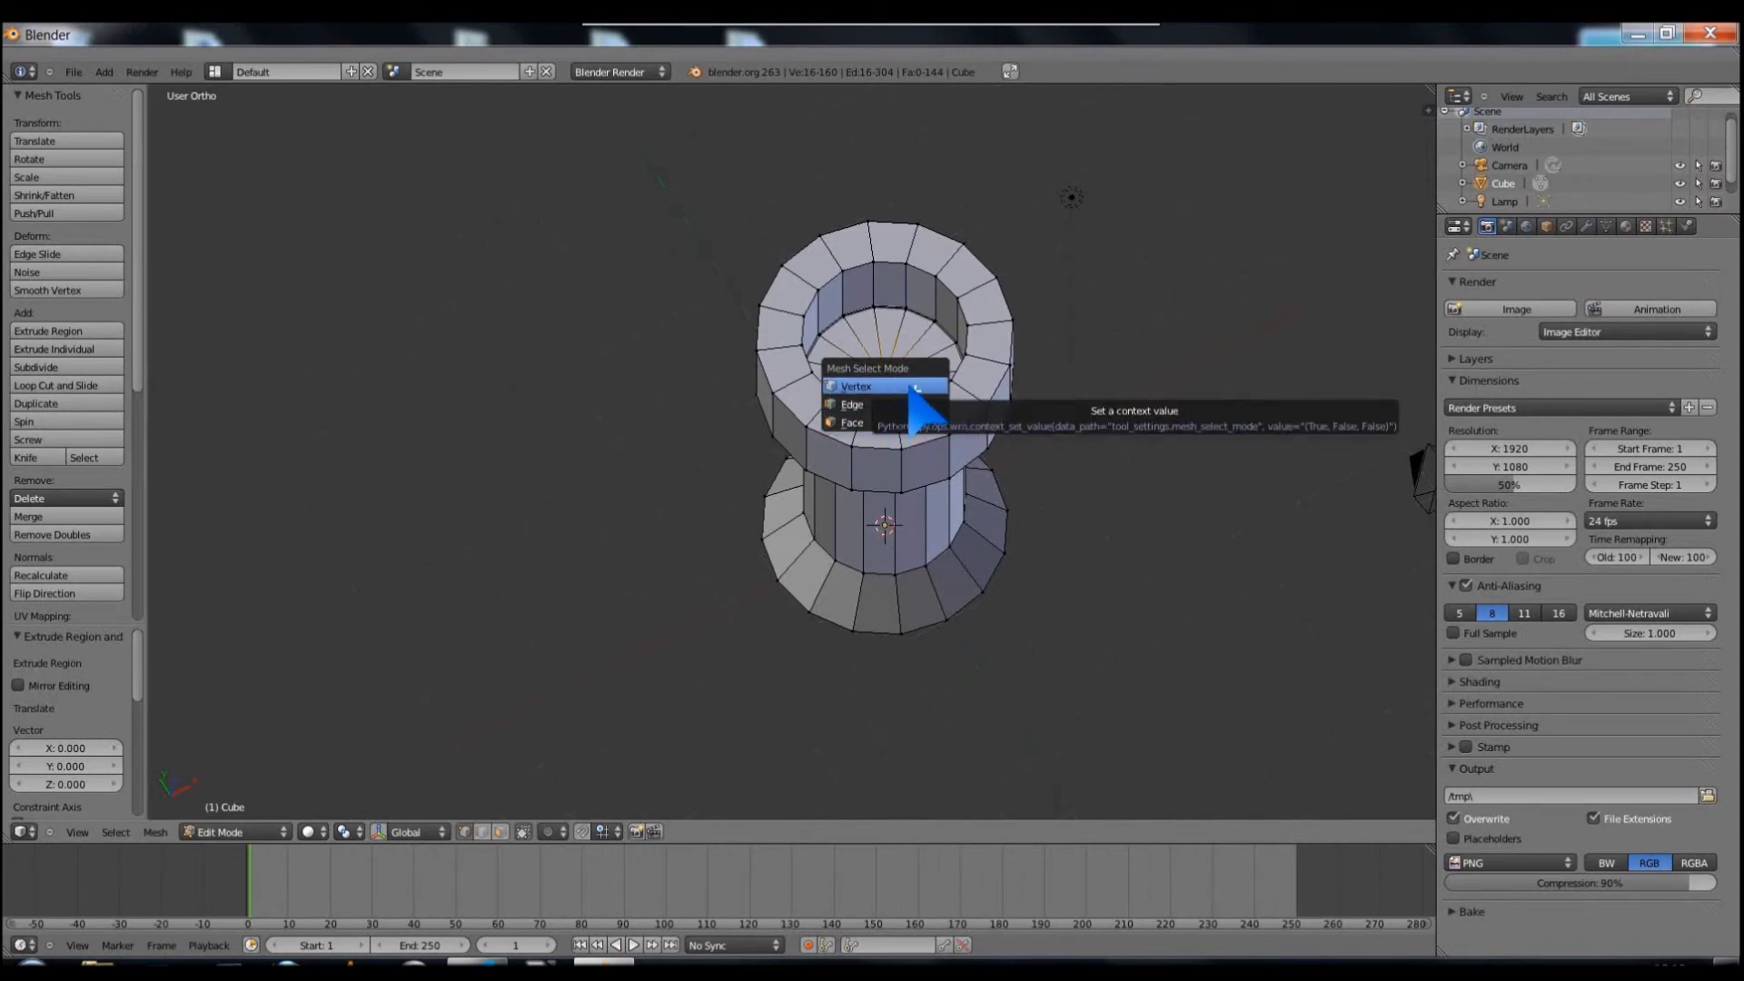
Step: Switch to Face select mode and select a starting face on the top ring
left_click(875, 424)
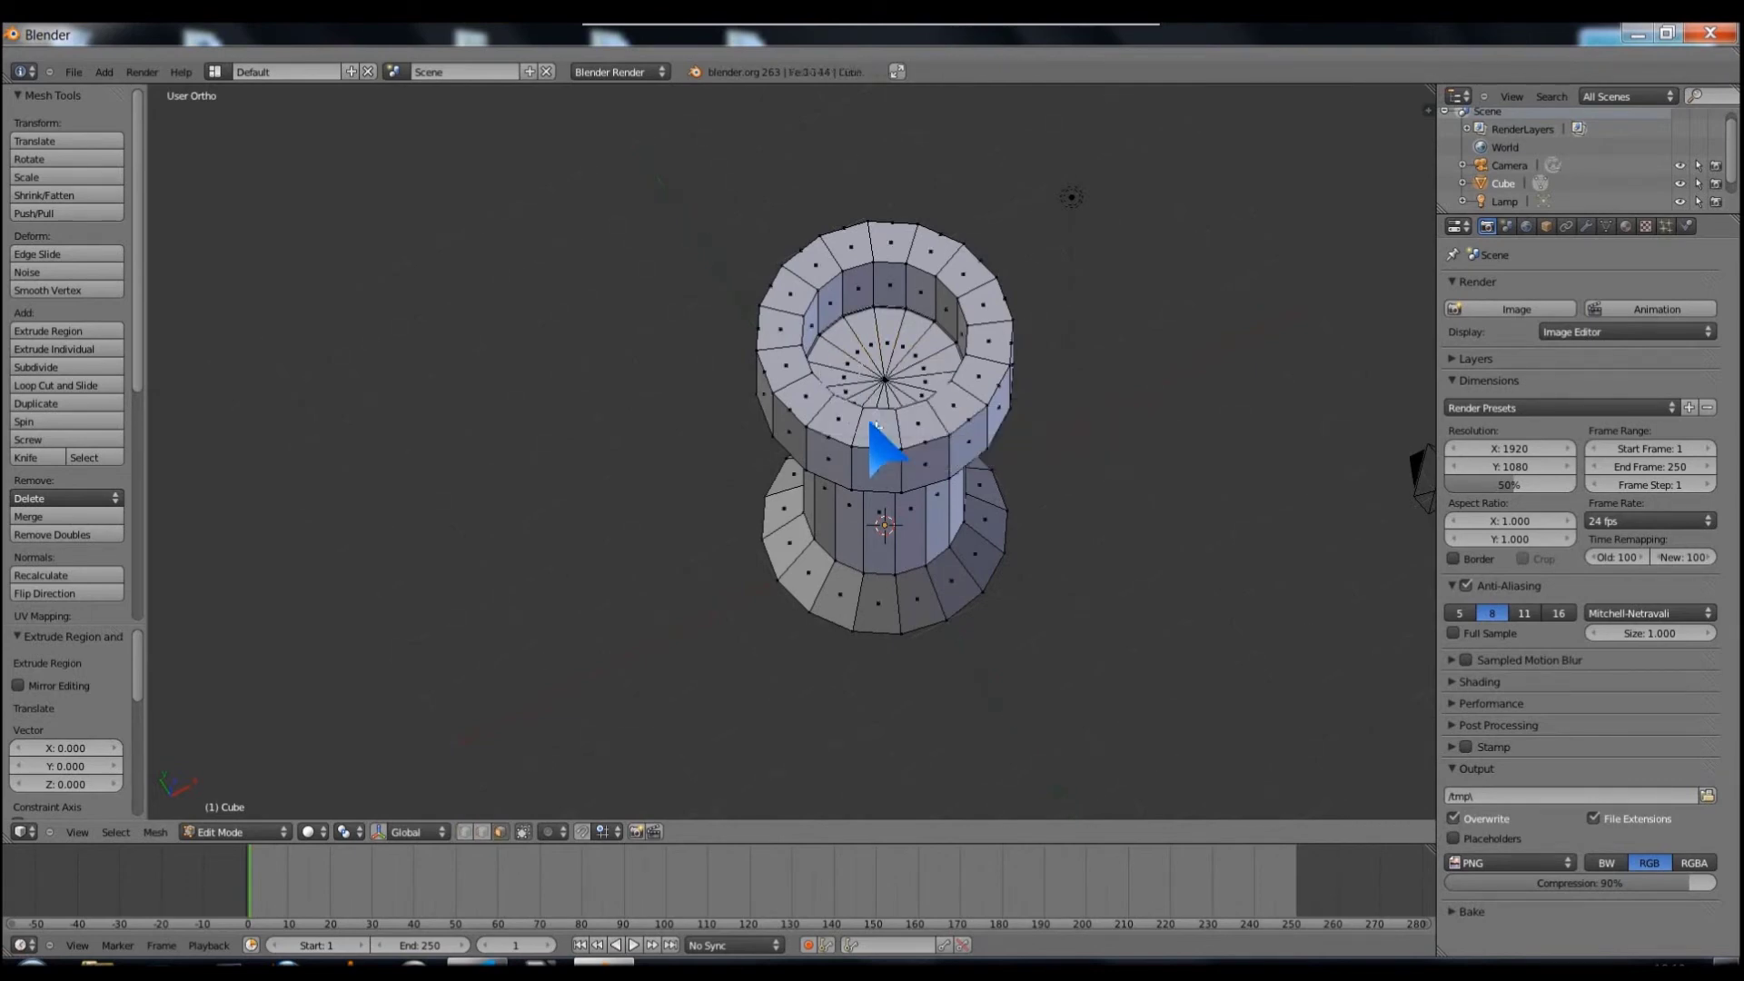
mouse_move(1094, 390)
middle_mouse_down()
mouse_move(1059, 382)
mouse_move(1071, 354)
middle_mouse_up()
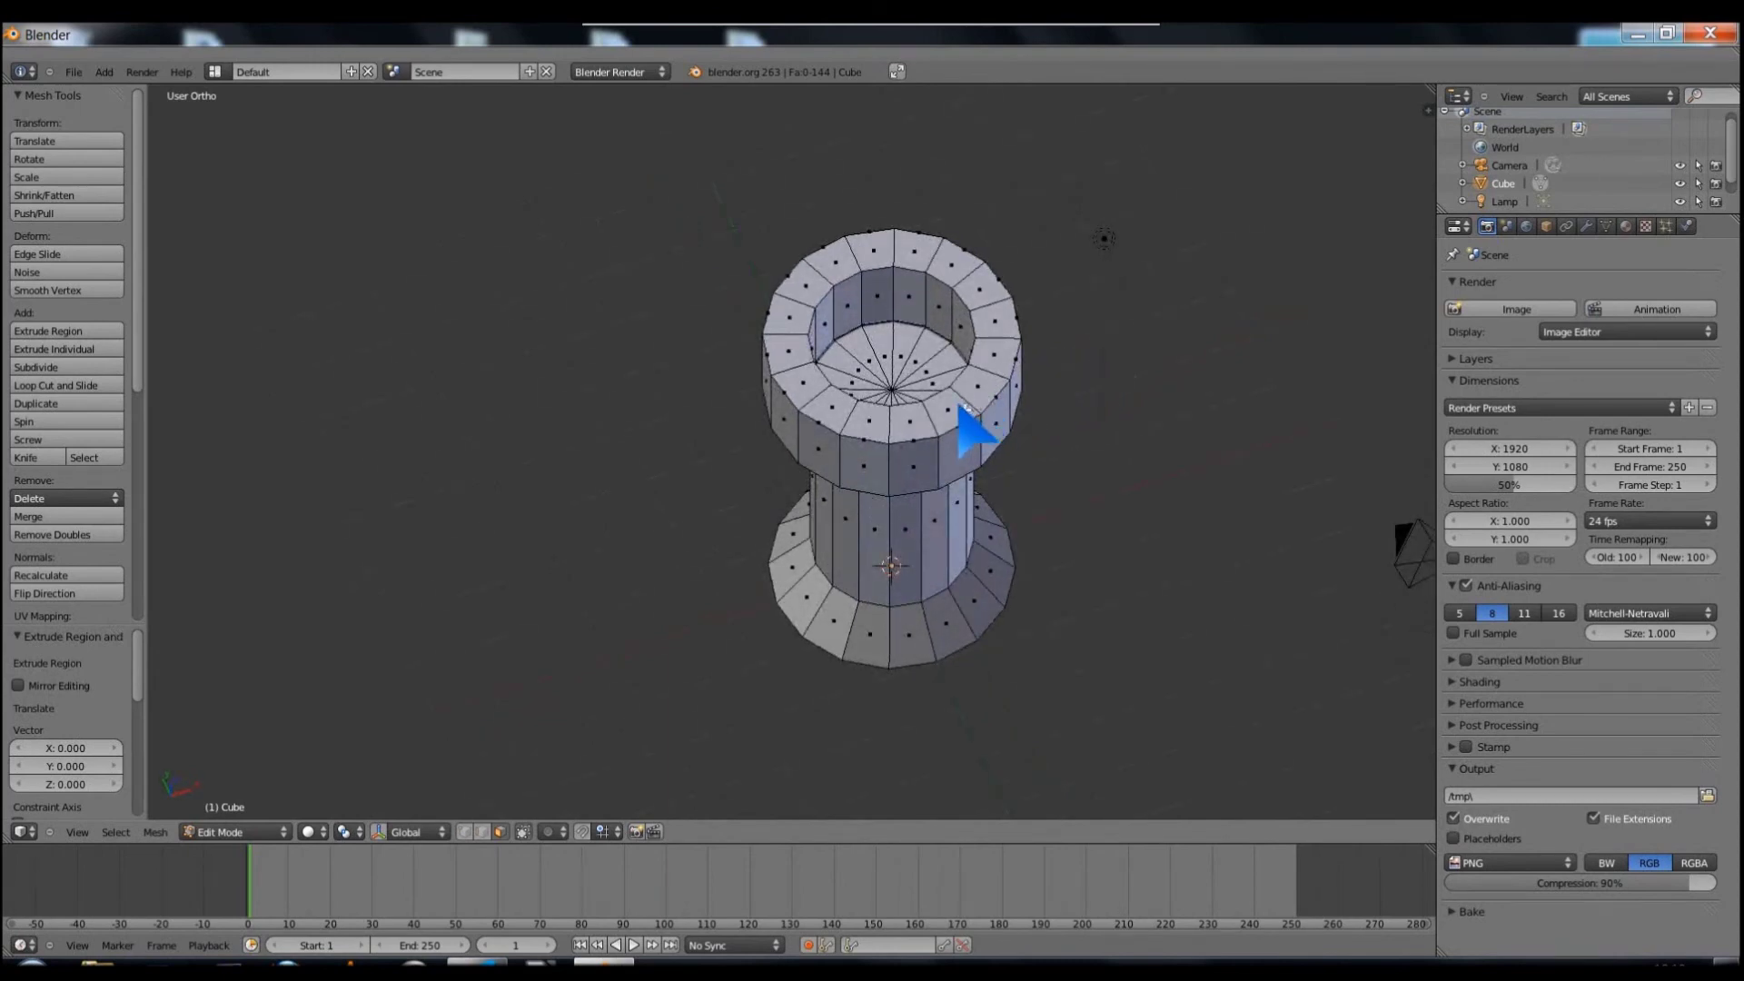
right_click(890, 445)
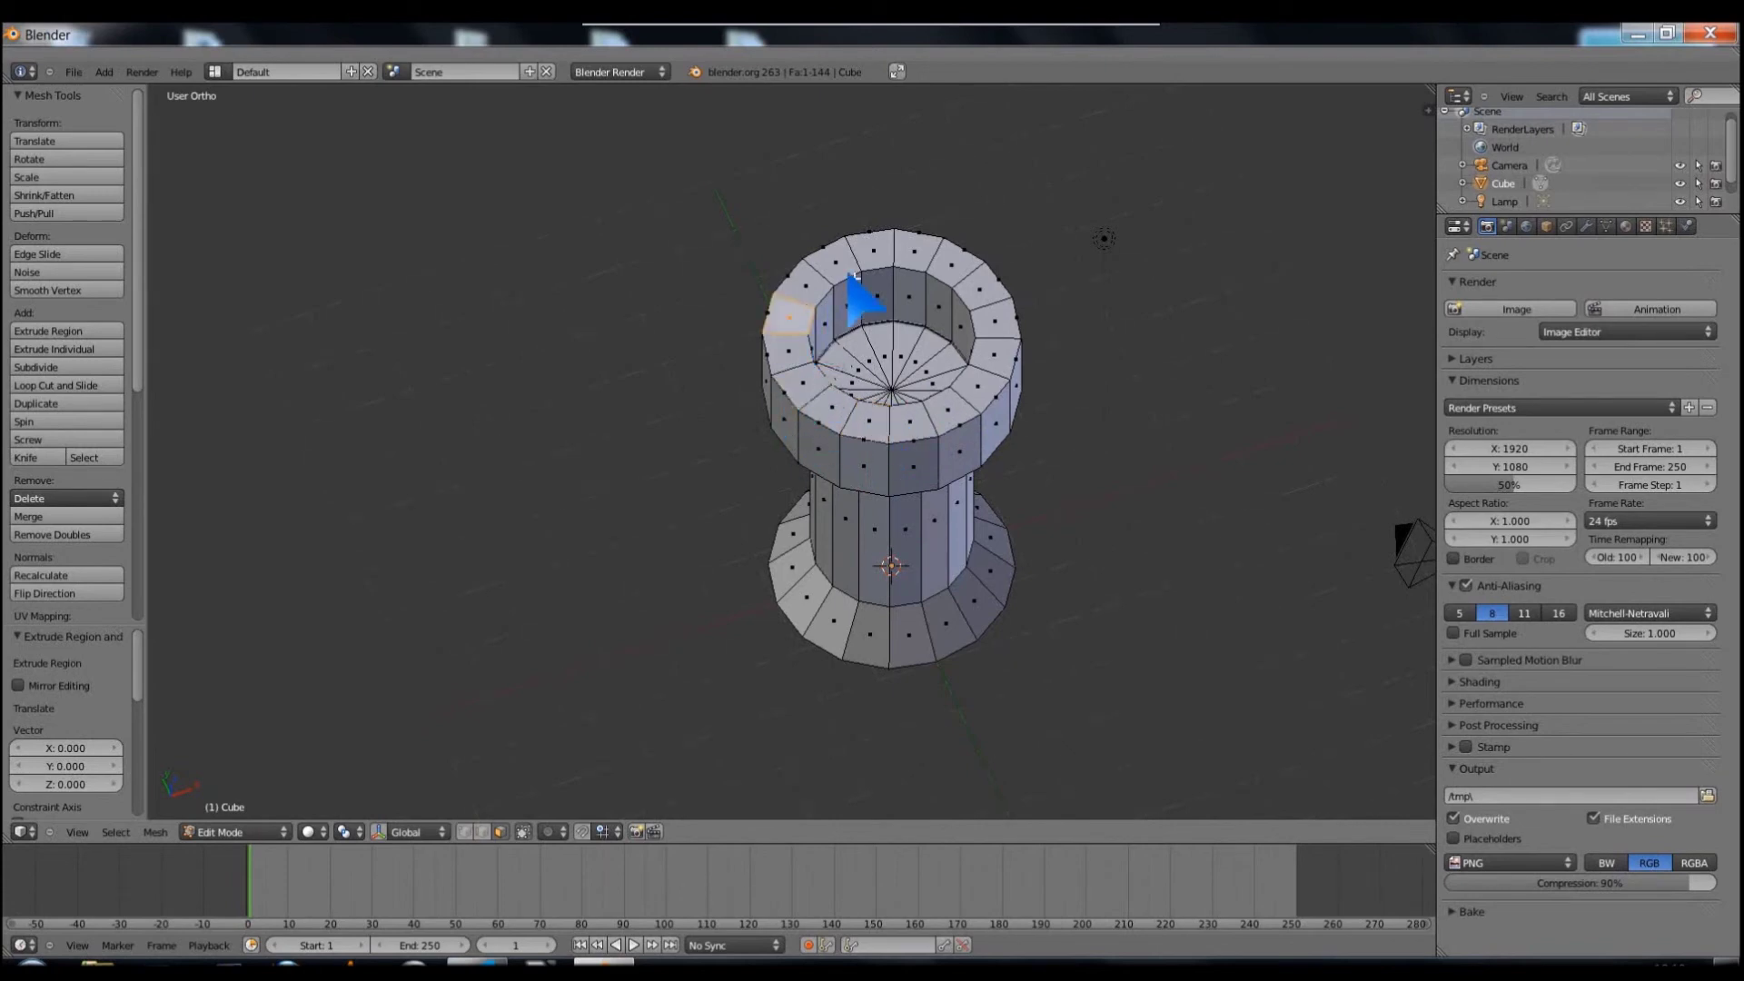
right_click(917, 247)
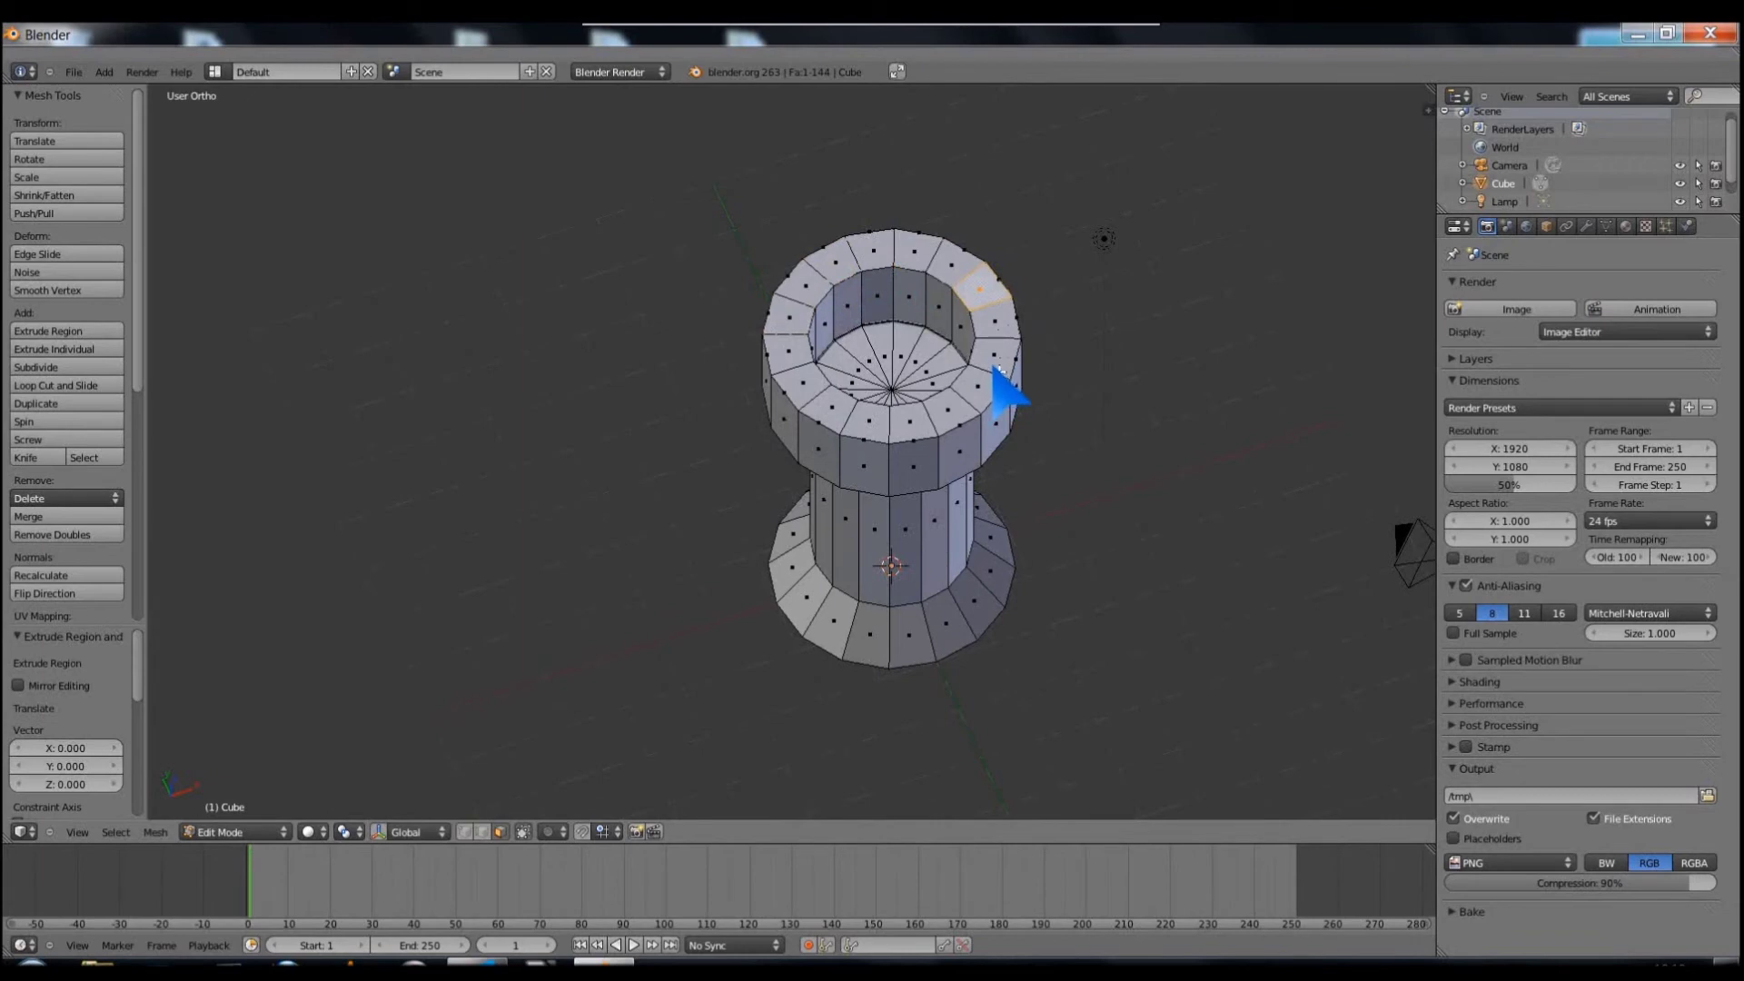
right_click(874, 423)
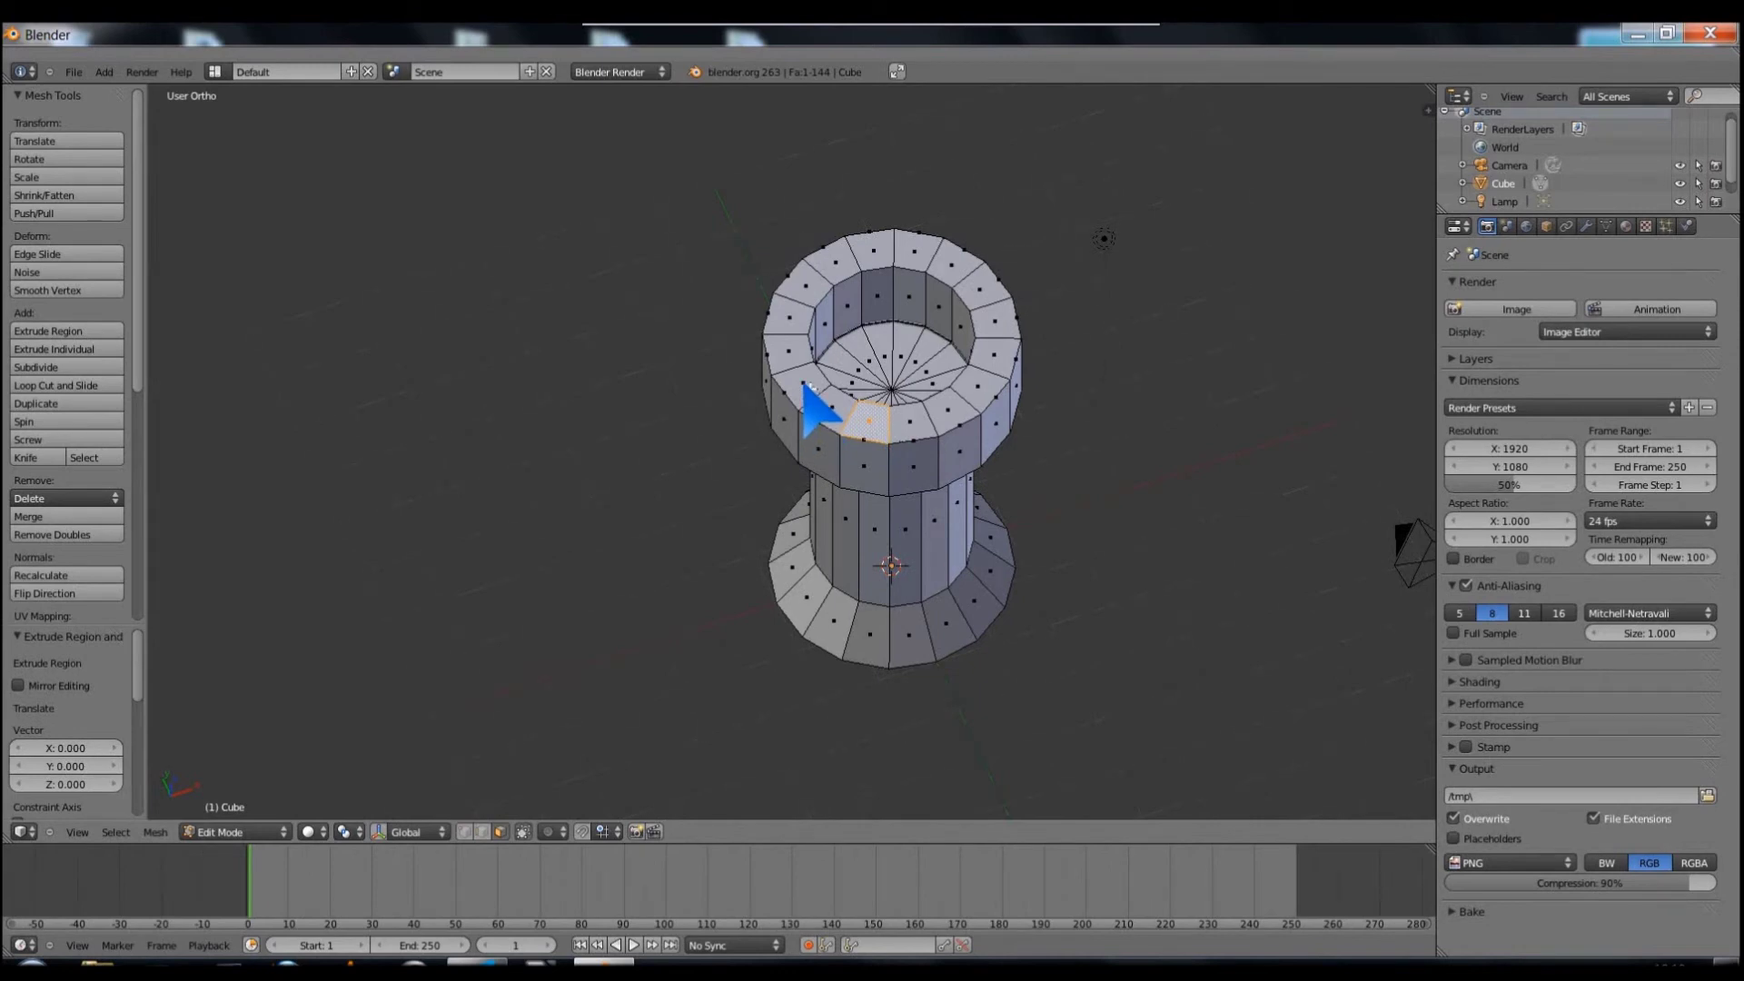
Step: Add the remaining alternate top-rim faces until eight faces are selected
left_click(772, 365, "shift")
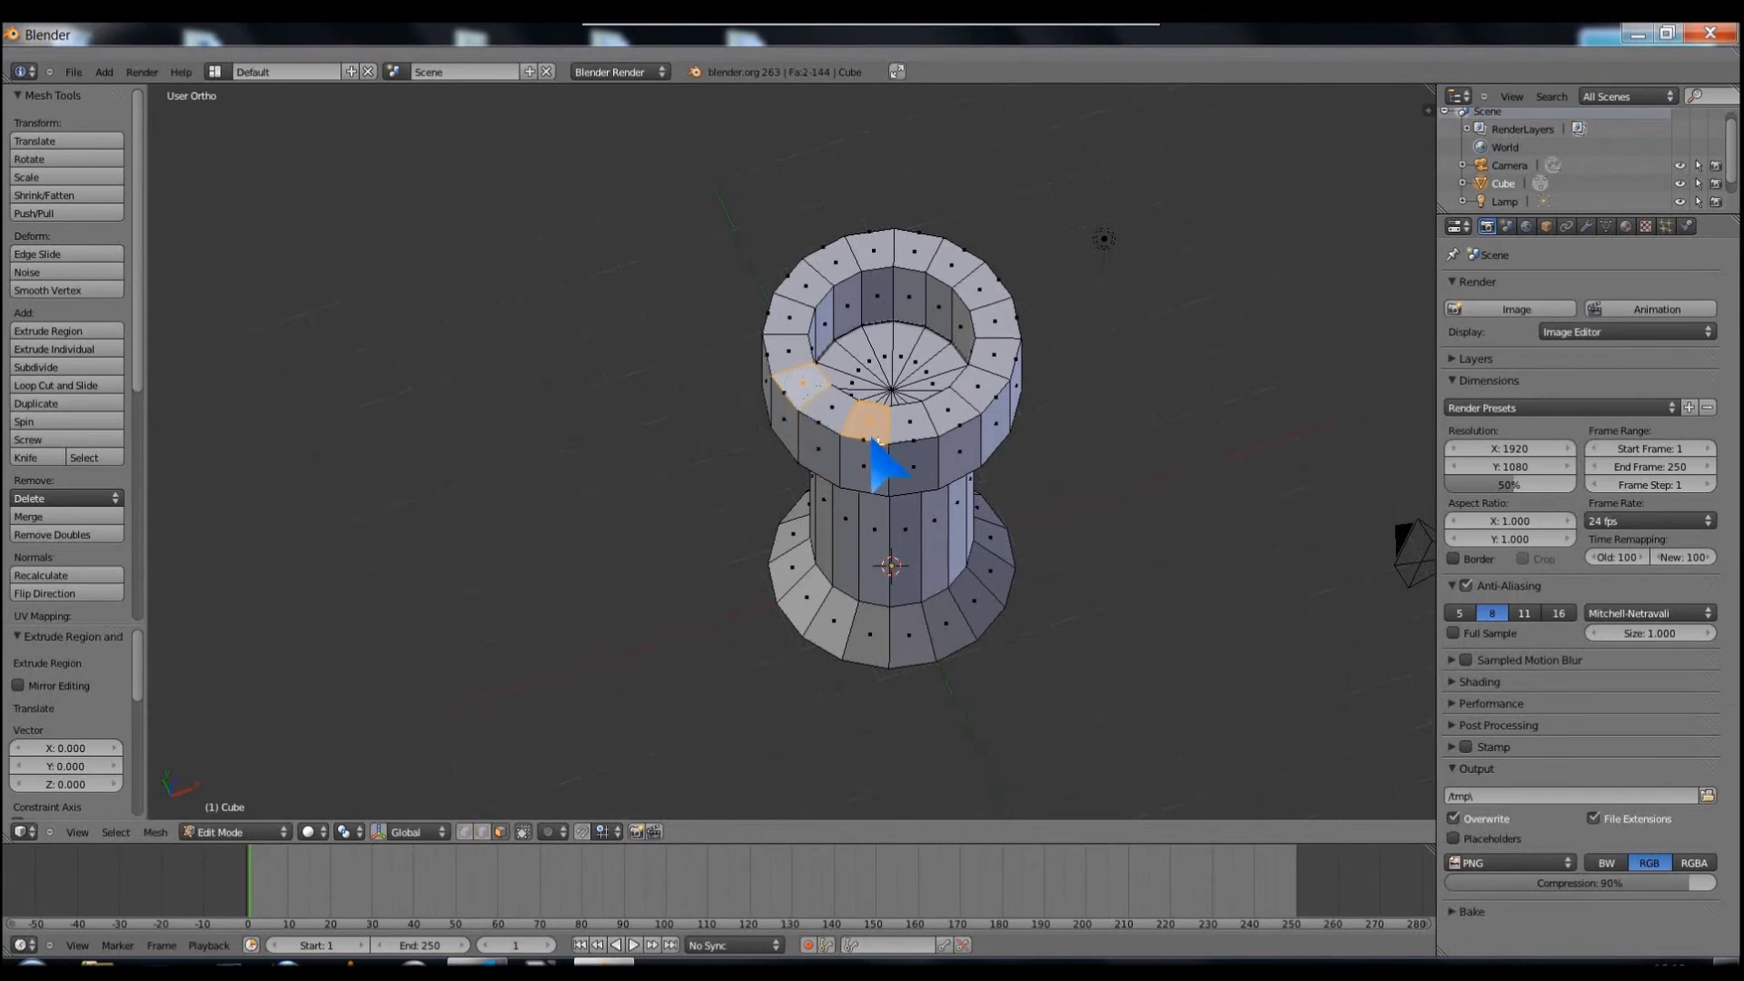
left_click(788, 314, "shift")
left_click(828, 262, "shift")
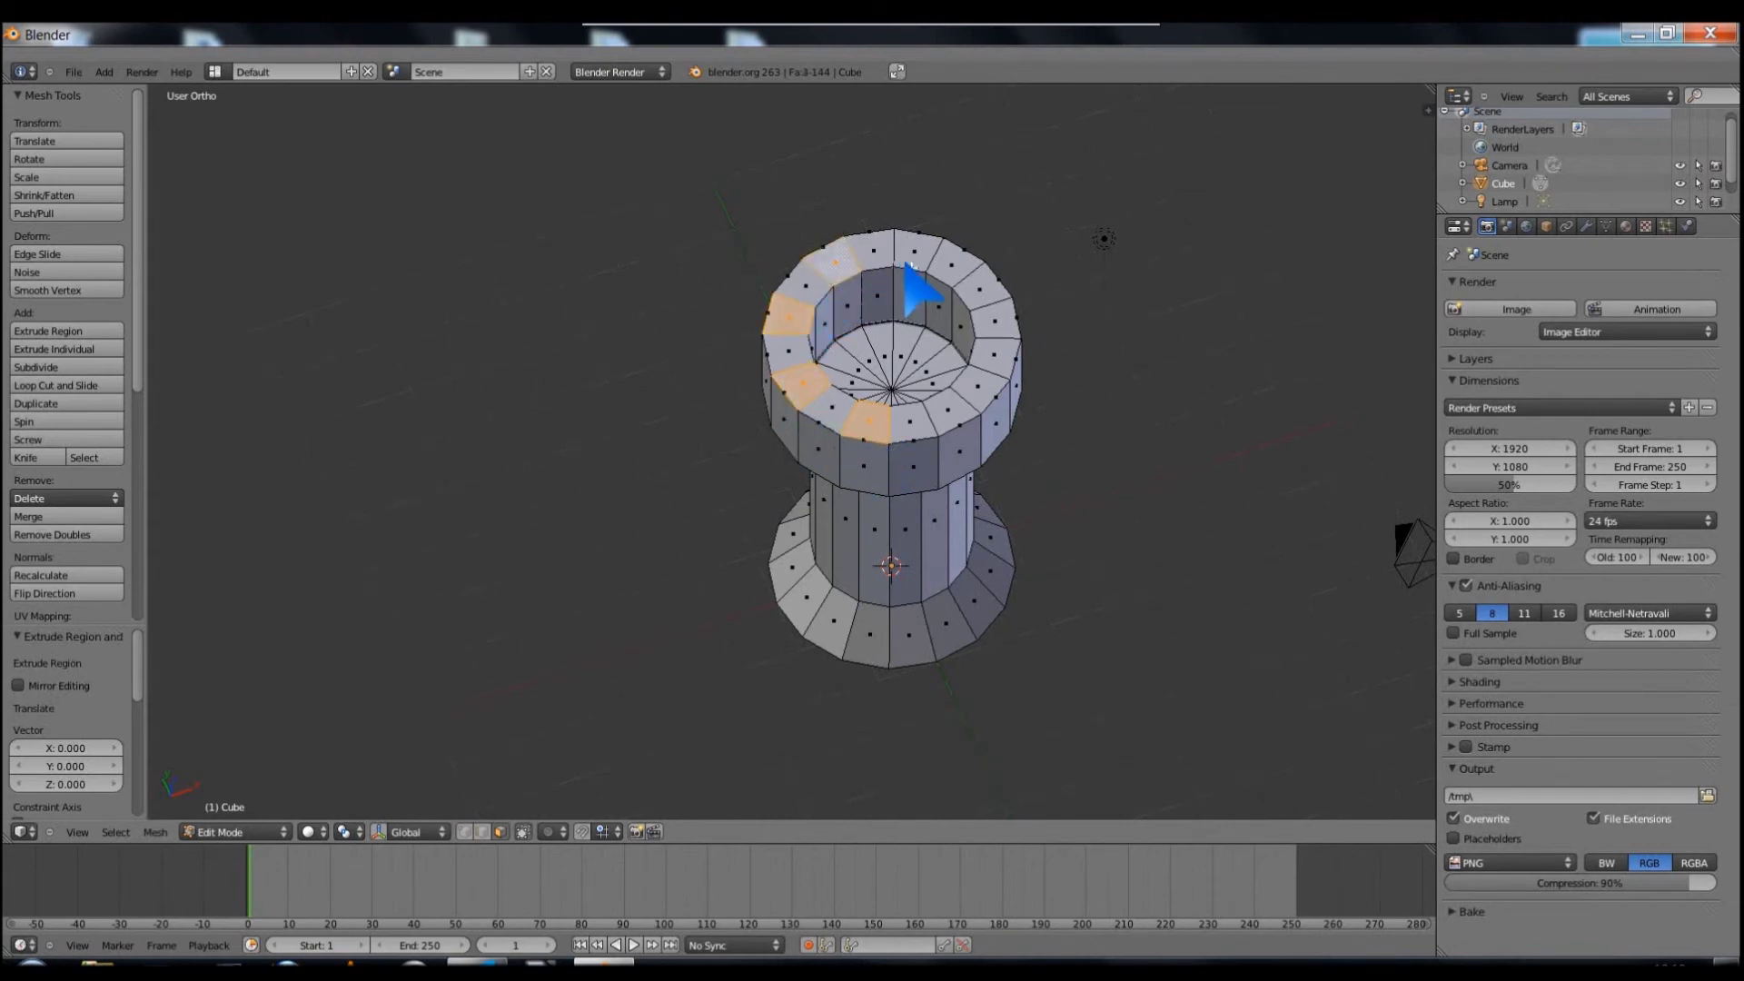
left_click(913, 251, "shift")
left_click(978, 290, "shift")
left_click(997, 359, "shift")
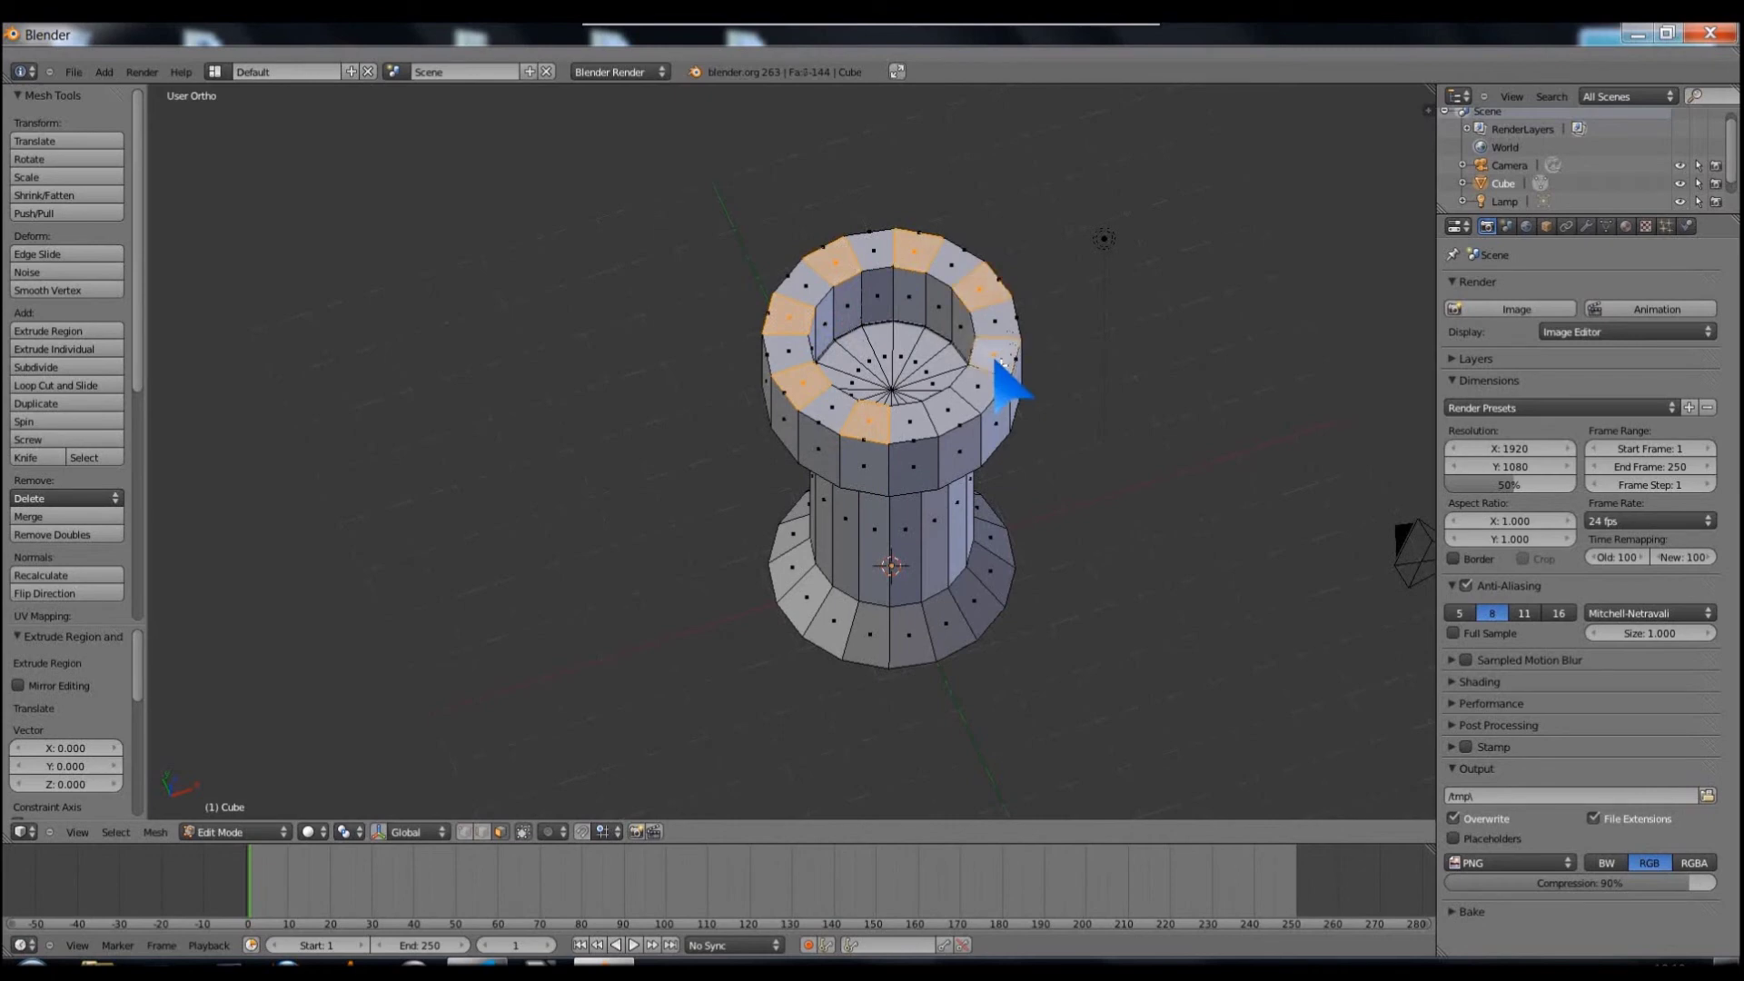
left_click(949, 416, "shift")
mouse_move(1192, 391)
middle_mouse_down()
mouse_move(1168, 389)
mouse_move(1156, 363)
mouse_move(1223, 343)
middle_mouse_up()
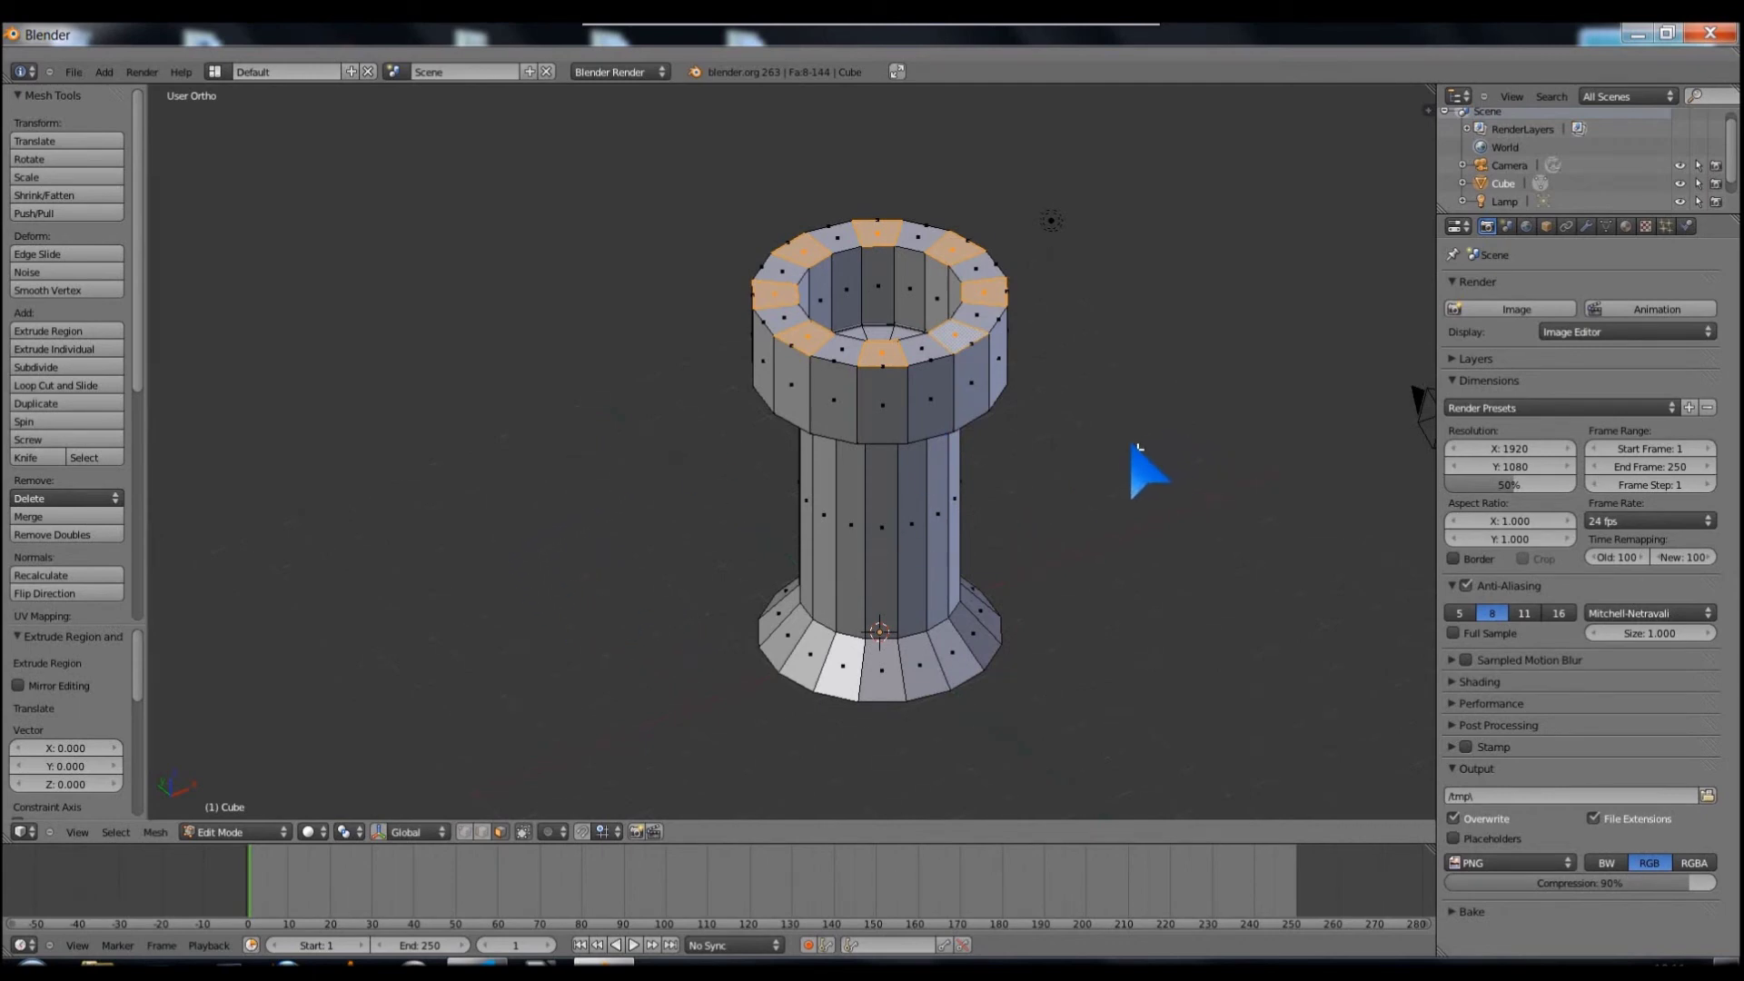
Step: Extrude the eight rim faces and move them straight up along Z as battlements, then deselect
key("e")
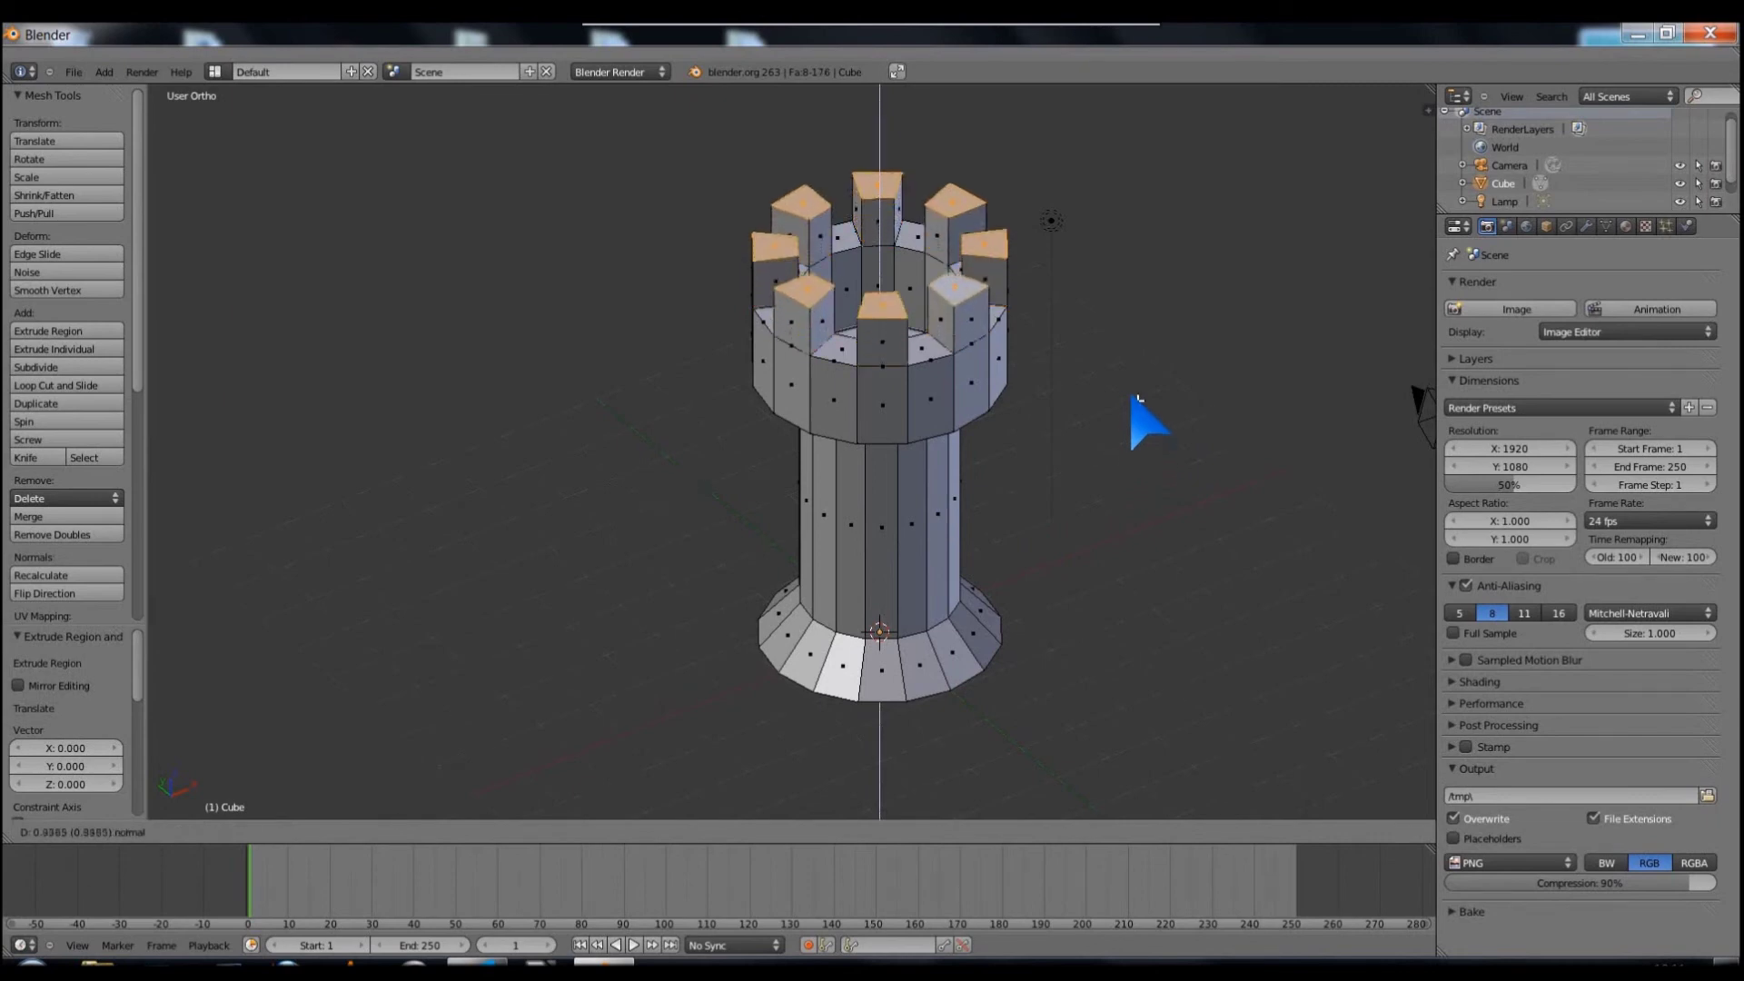
left_click(1152, 391)
key("z")
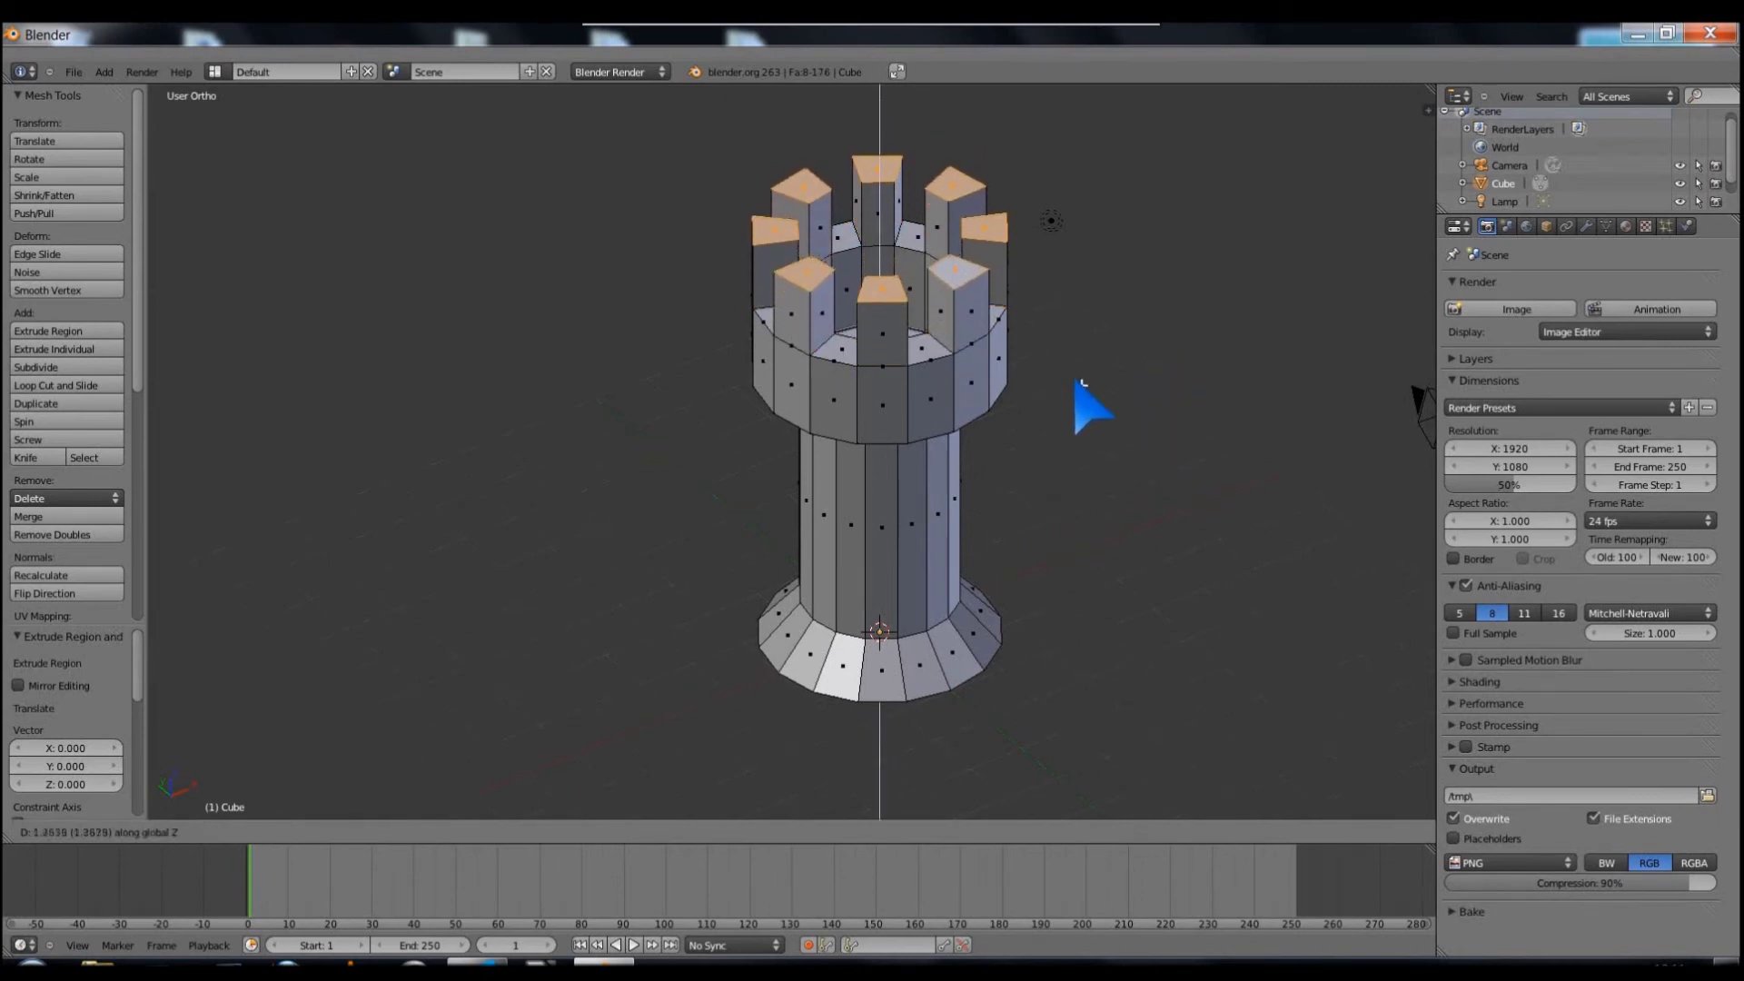
key("z")
key("z")
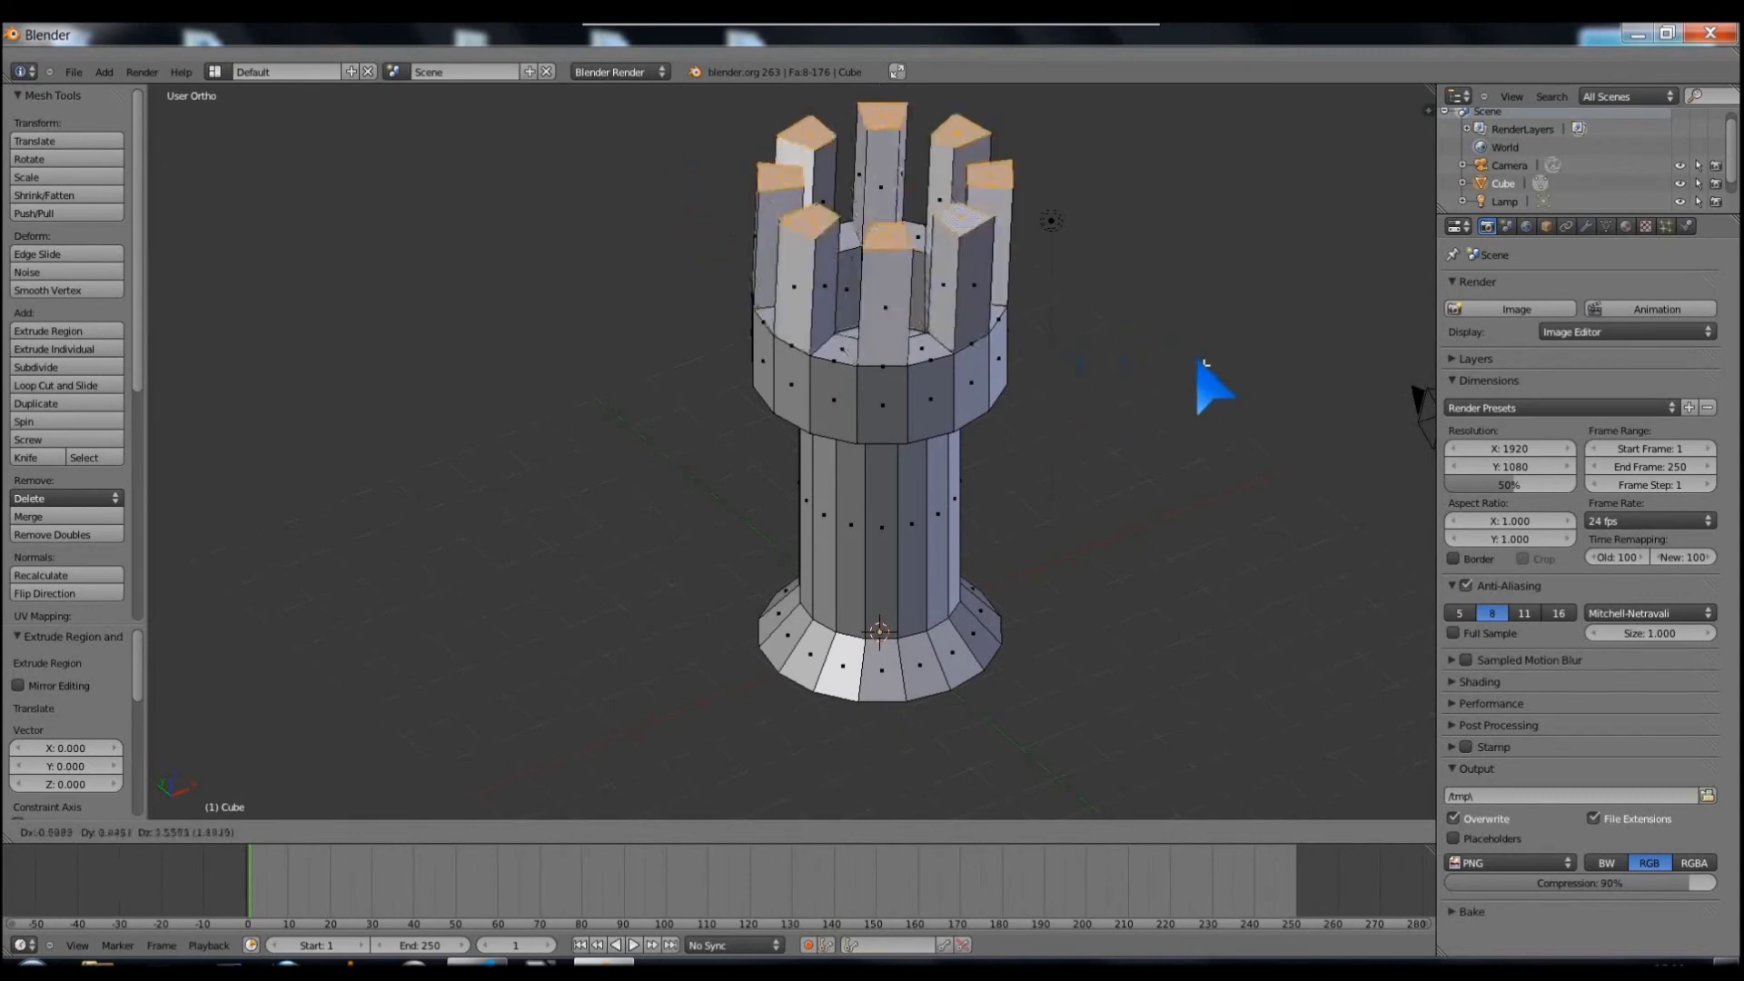
key("z")
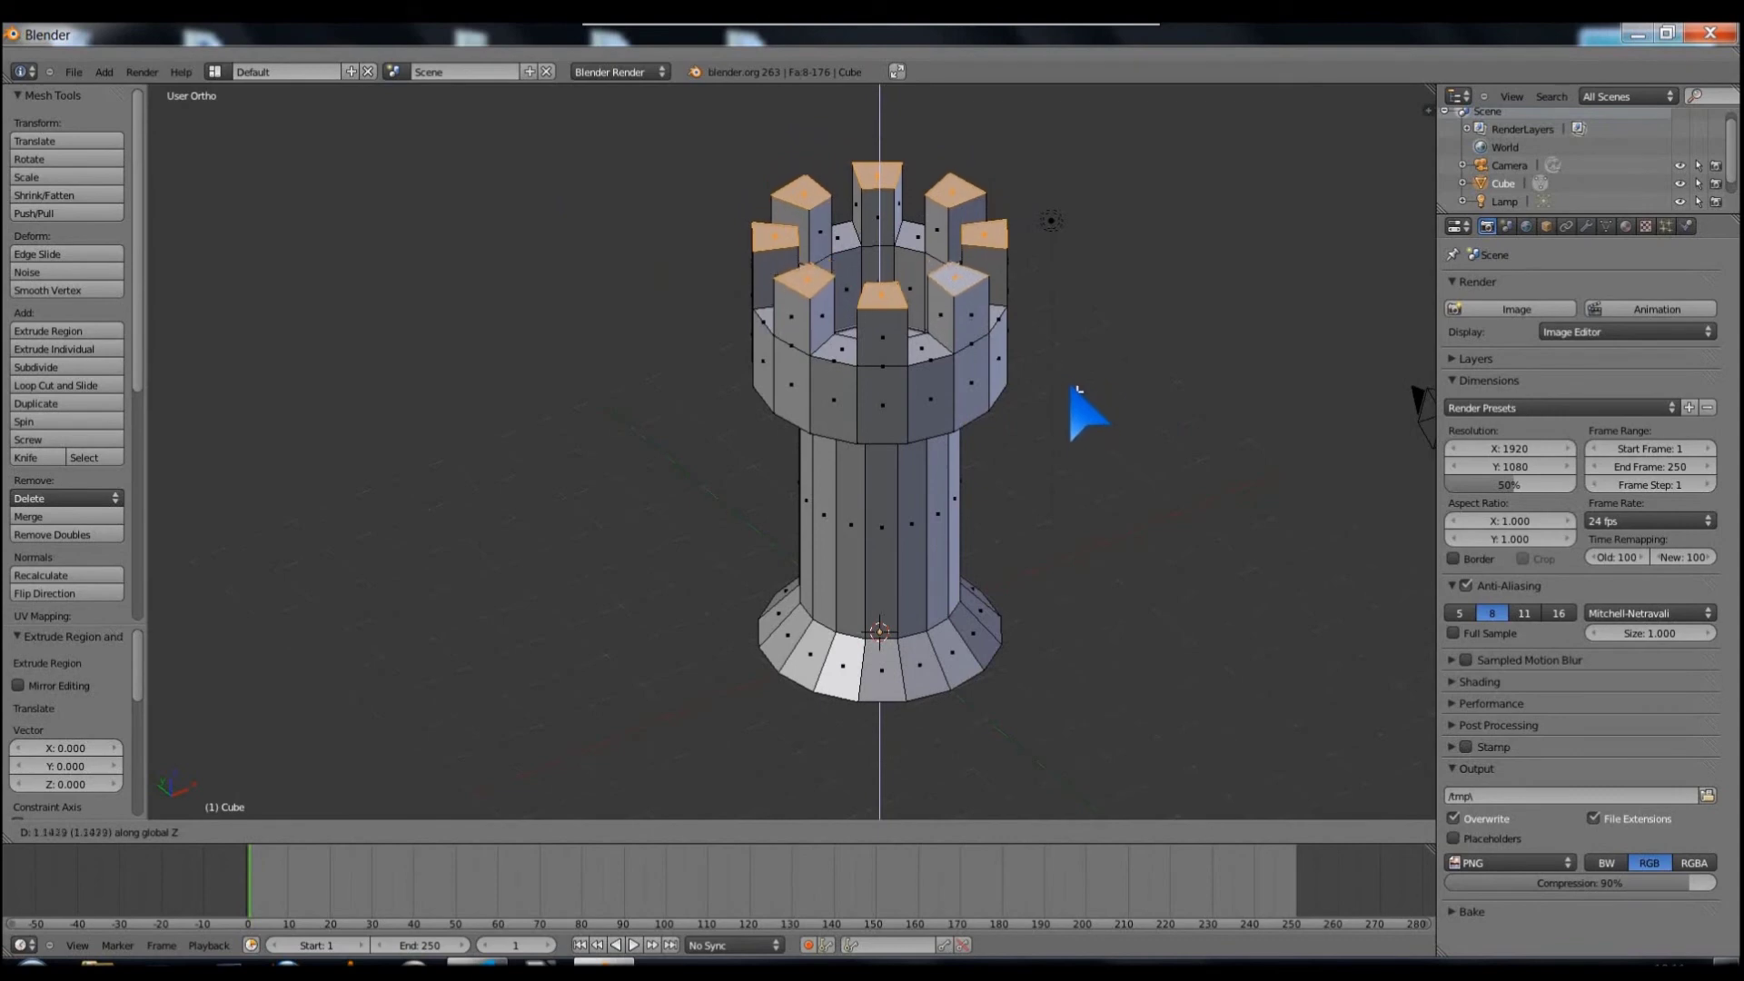
left_click(1077, 400)
mouse_move(1151, 468)
middle_mouse_down()
mouse_move(1093, 472)
mouse_move(1215, 482)
mouse_move(1208, 465)
middle_mouse_up()
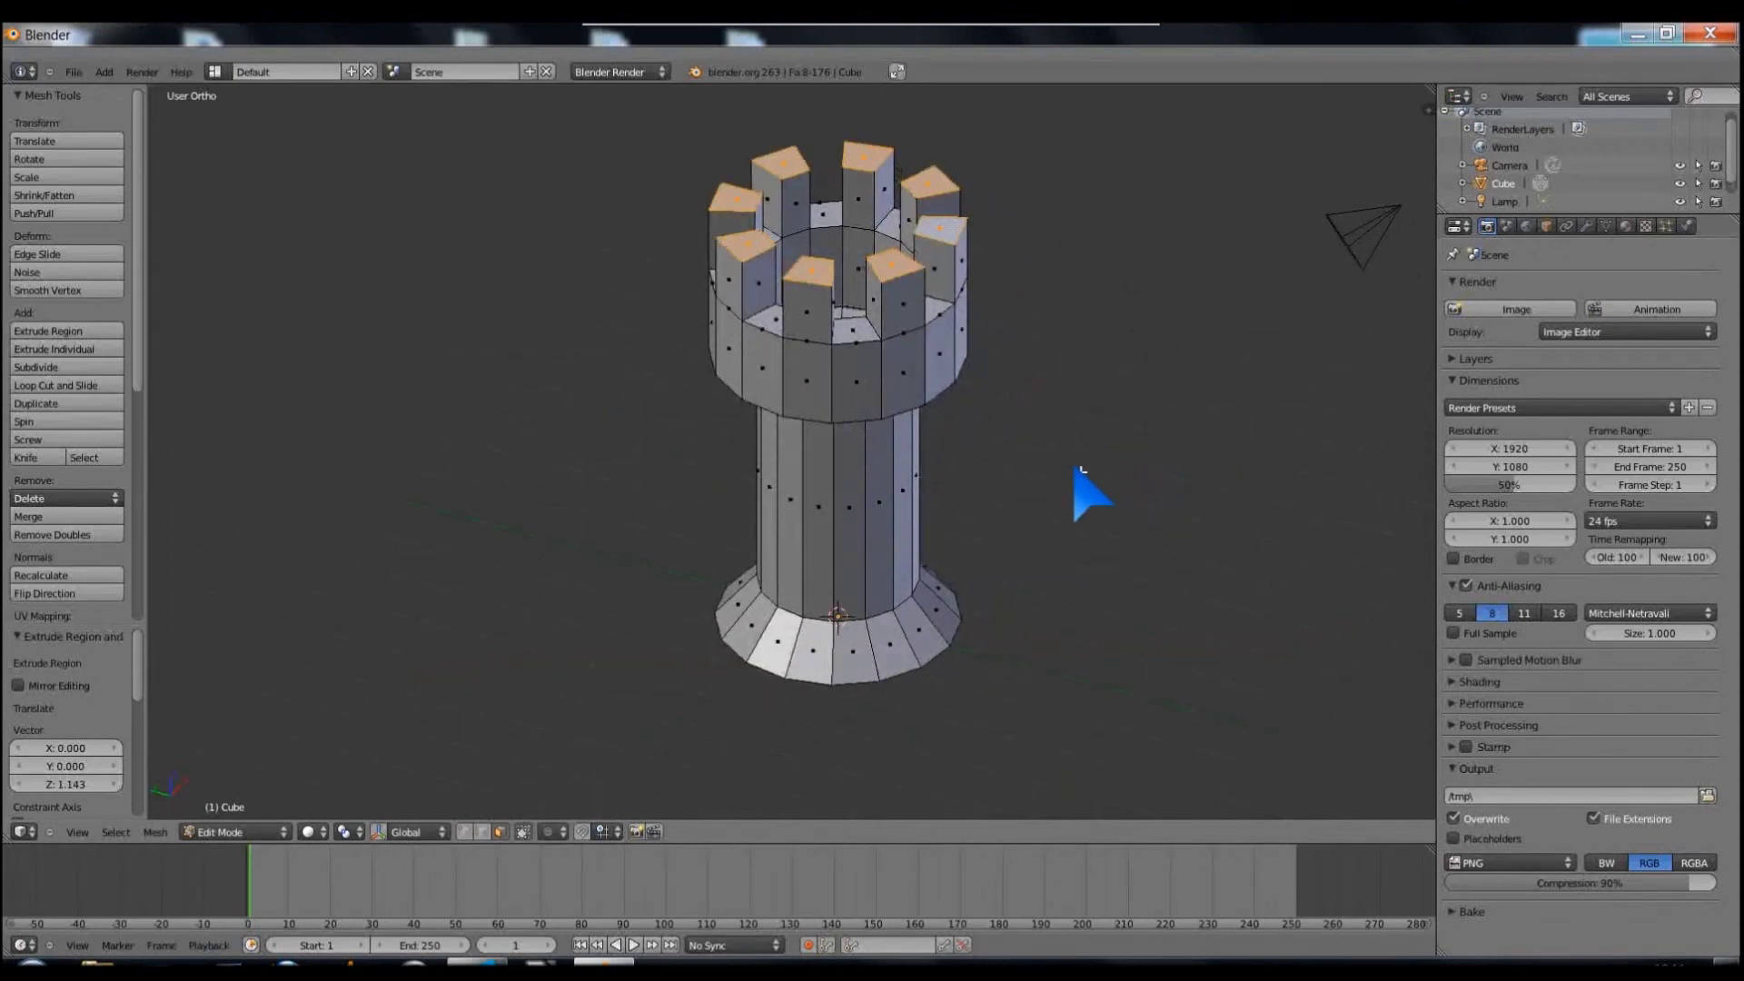
key("a")
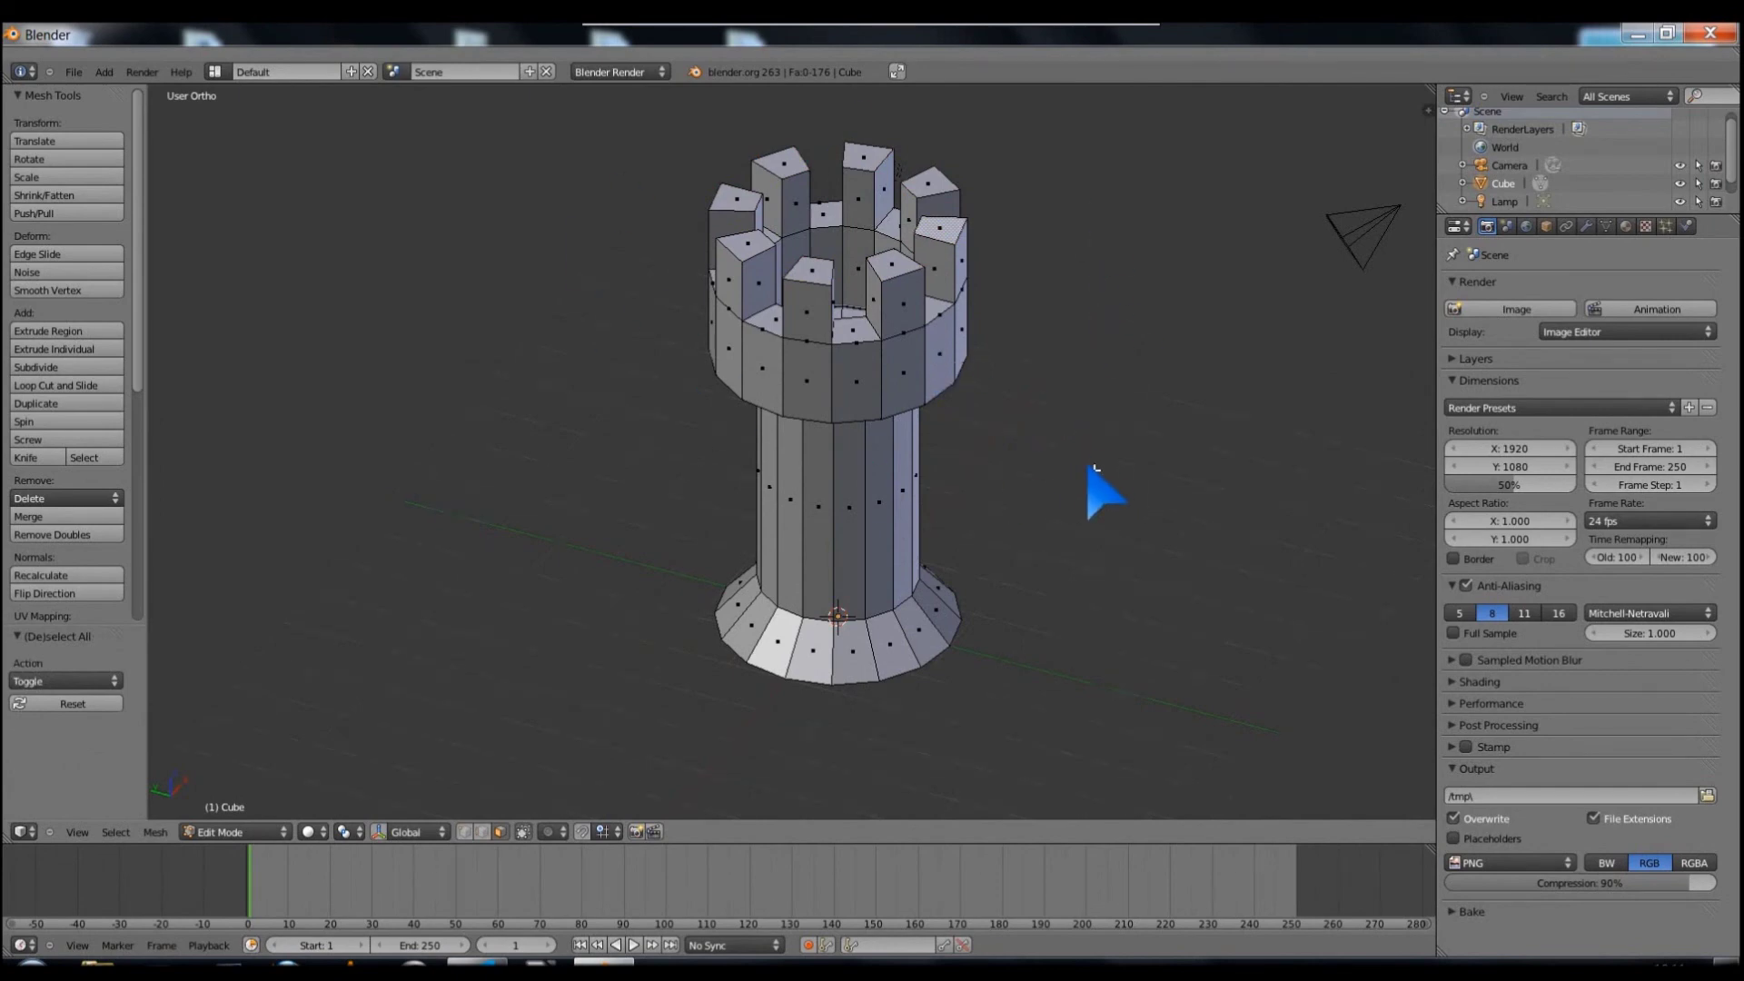
Step: Switch the mesh selection mode to Vertex select
mouse_move(1070, 399)
middle_mouse_down()
mouse_move(915, 428)
mouse_move(1136, 393)
mouse_move(1175, 405)
mouse_move(1126, 424)
middle_mouse_up()
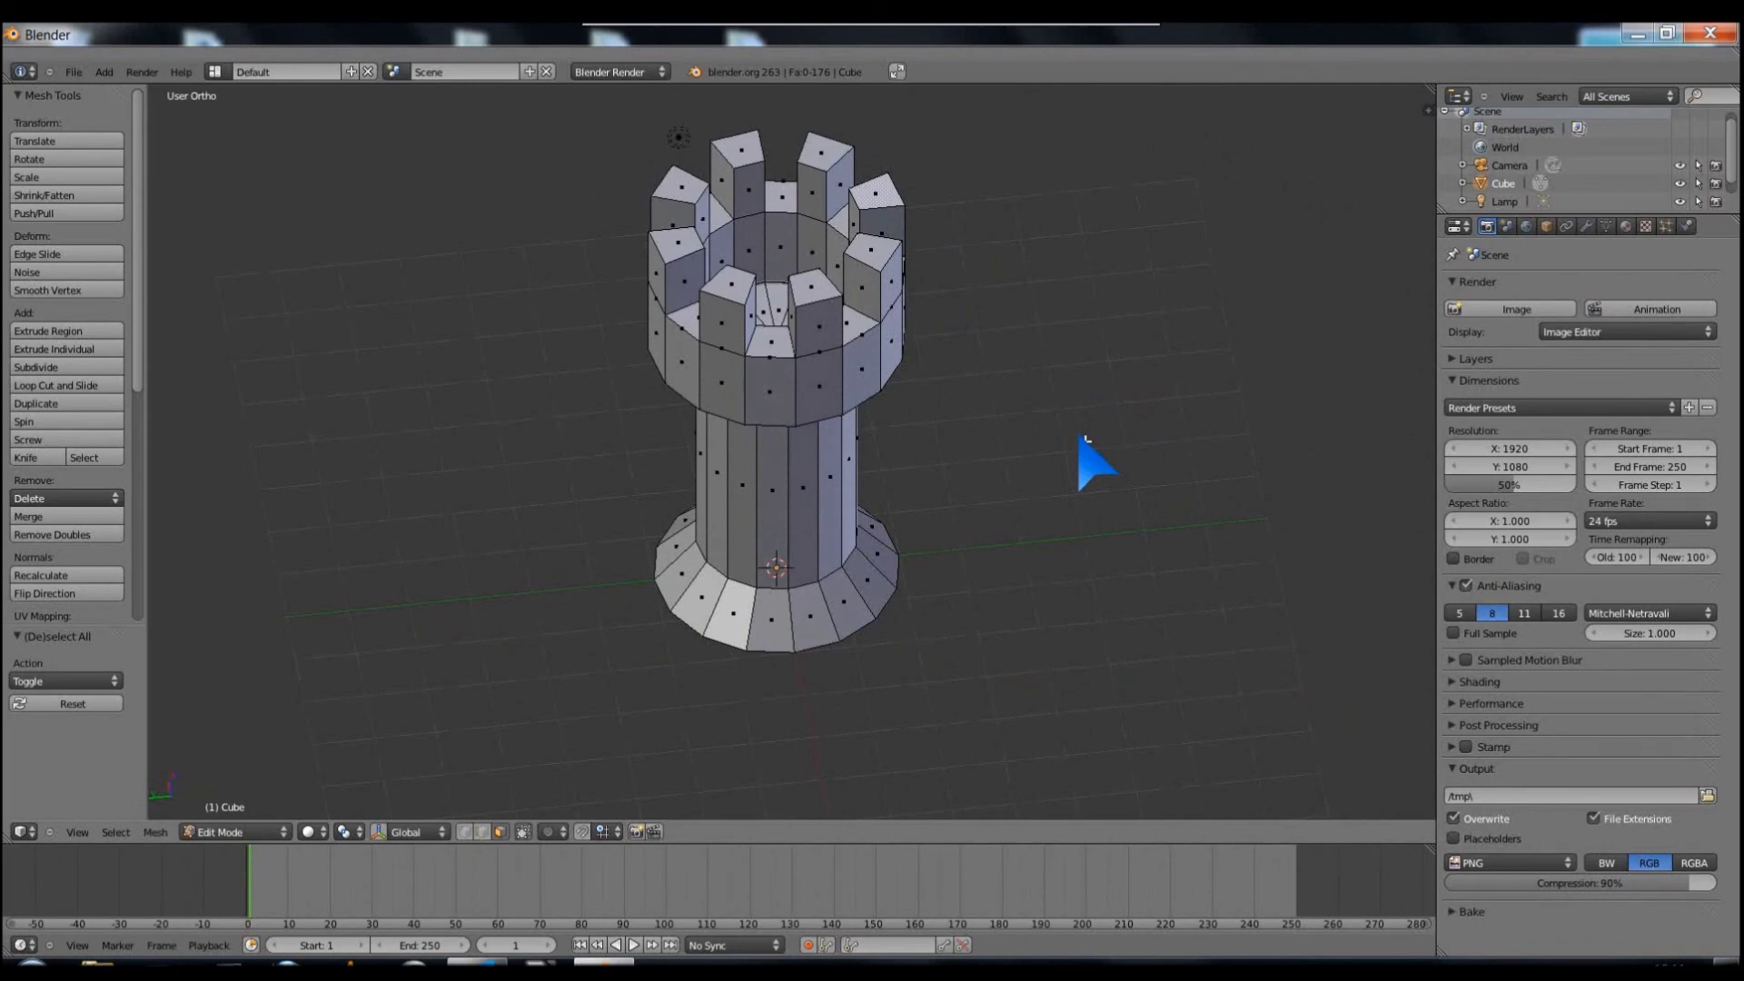
key("ctrl+Tab")
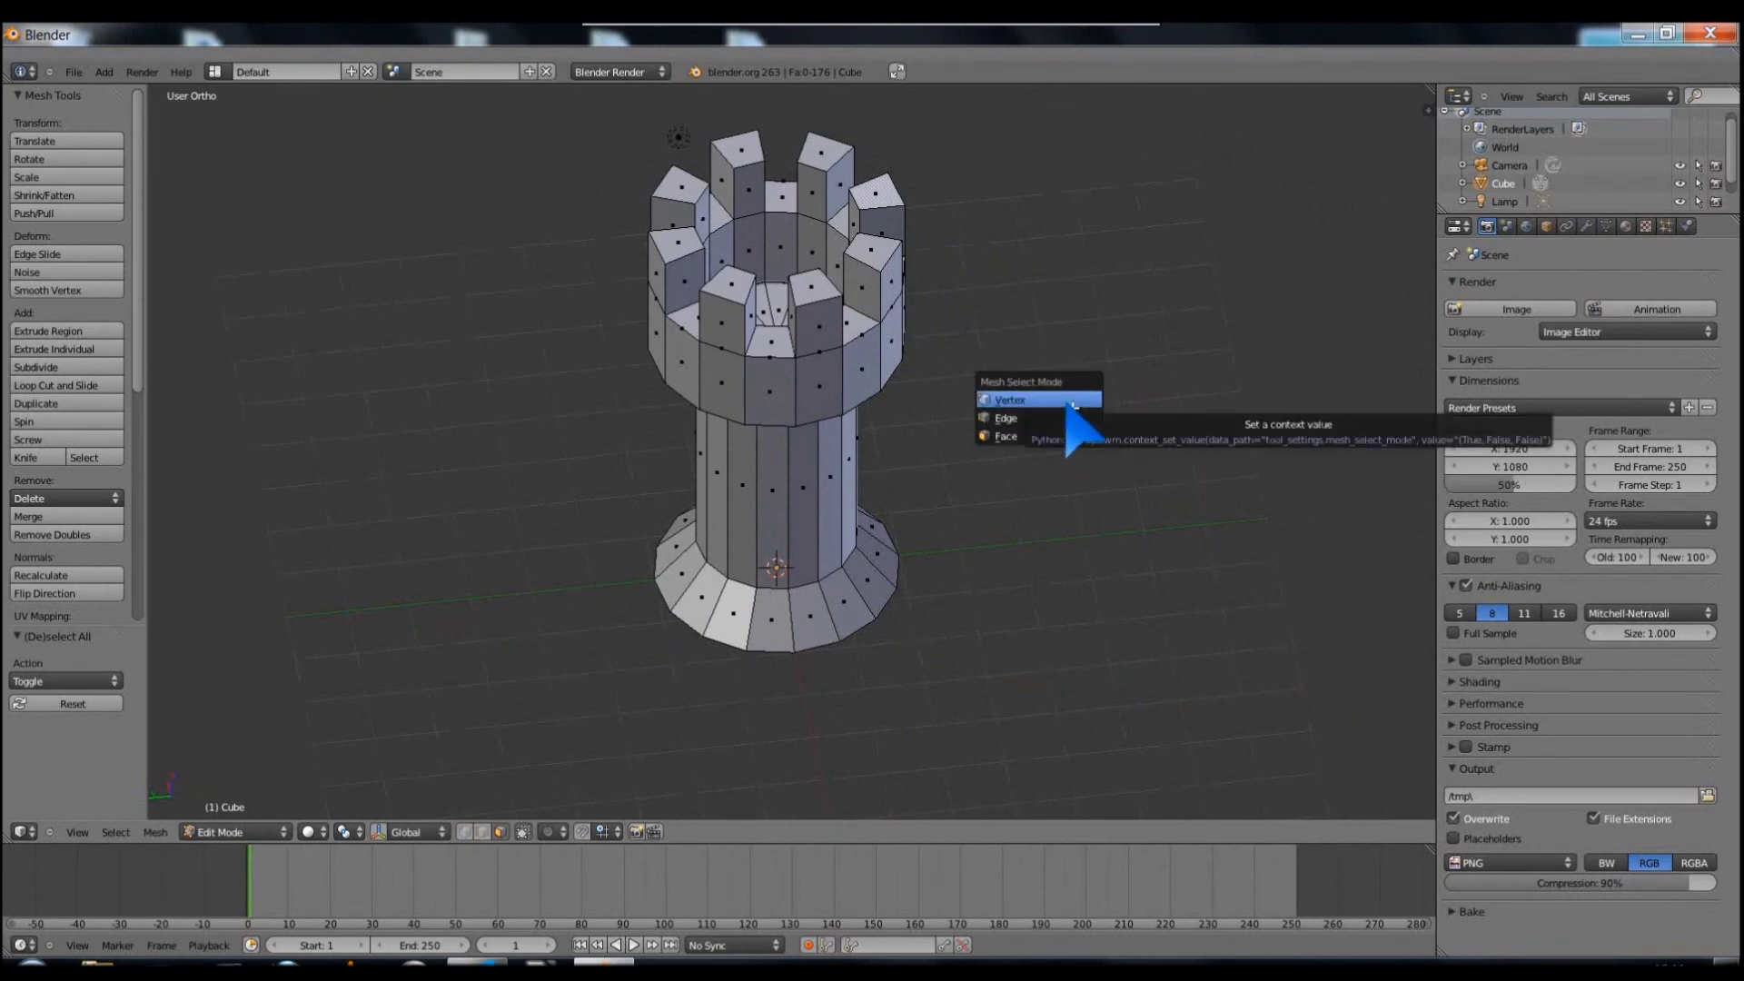
left_click(1072, 399)
mouse_move(1044, 358)
middle_mouse_down()
mouse_move(985, 381)
mouse_move(1077, 314)
mouse_move(1020, 351)
mouse_move(923, 339)
mouse_move(907, 436)
mouse_move(909, 407)
mouse_move(1112, 461)
middle_mouse_up()
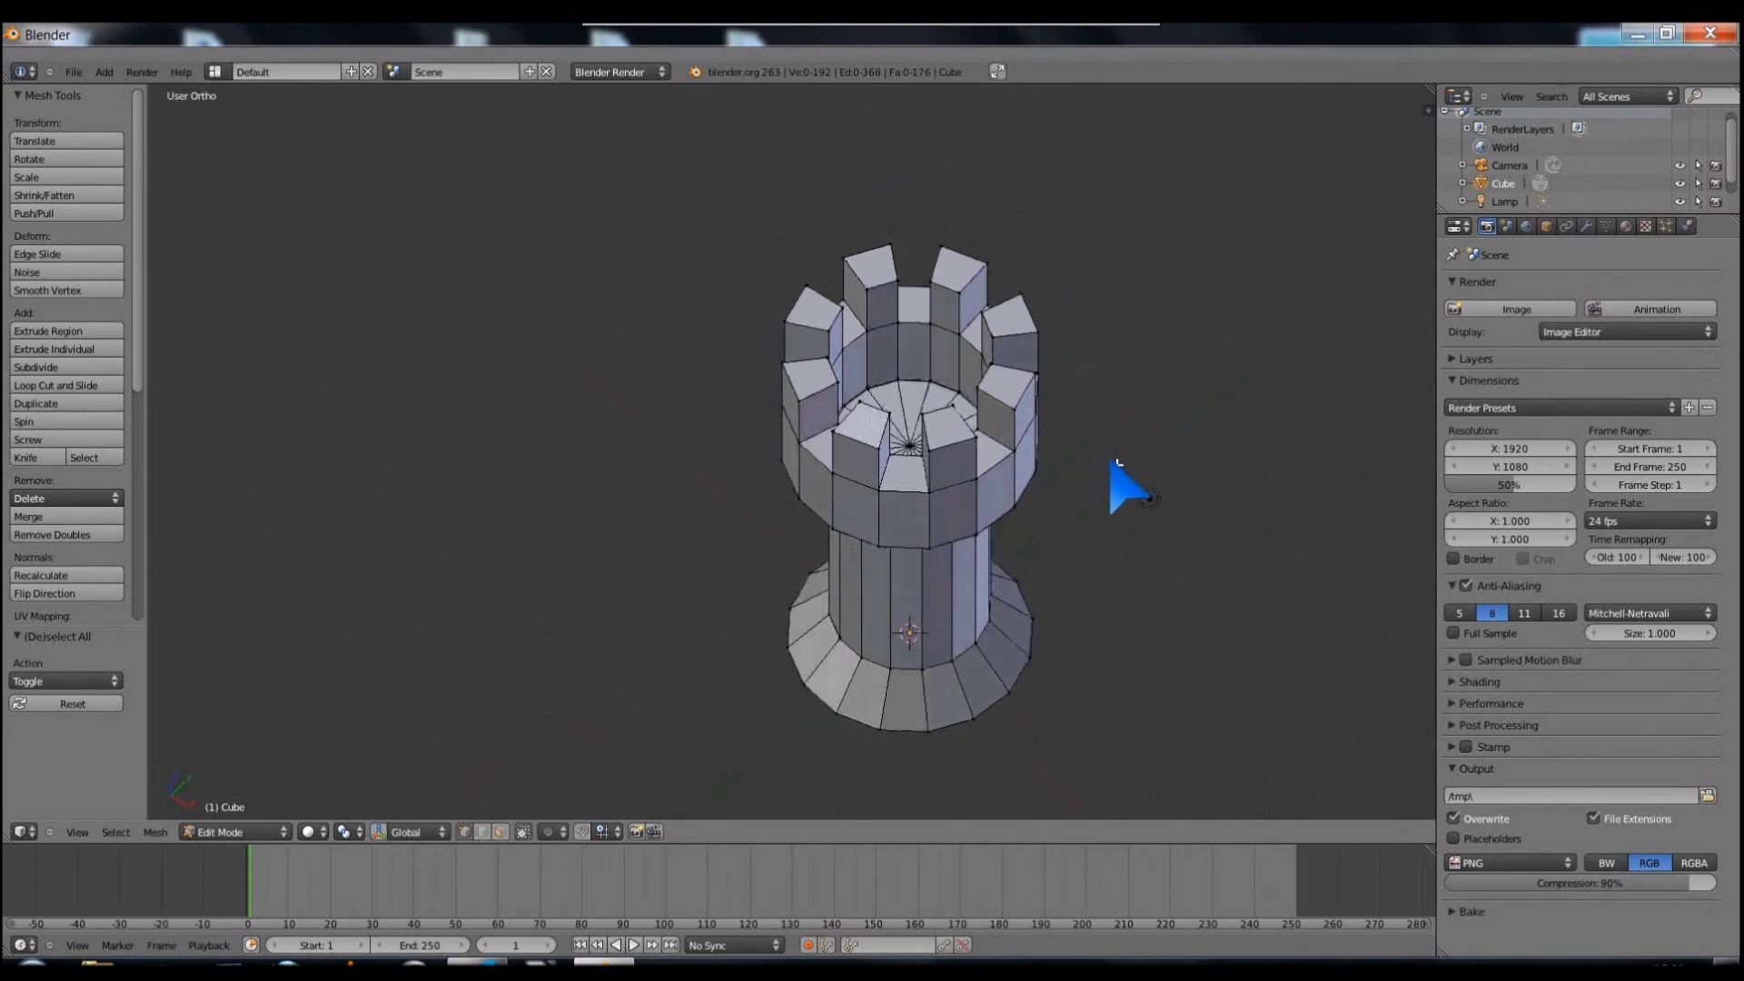
Step: Select all of the tower mesh's vertices
key("a")
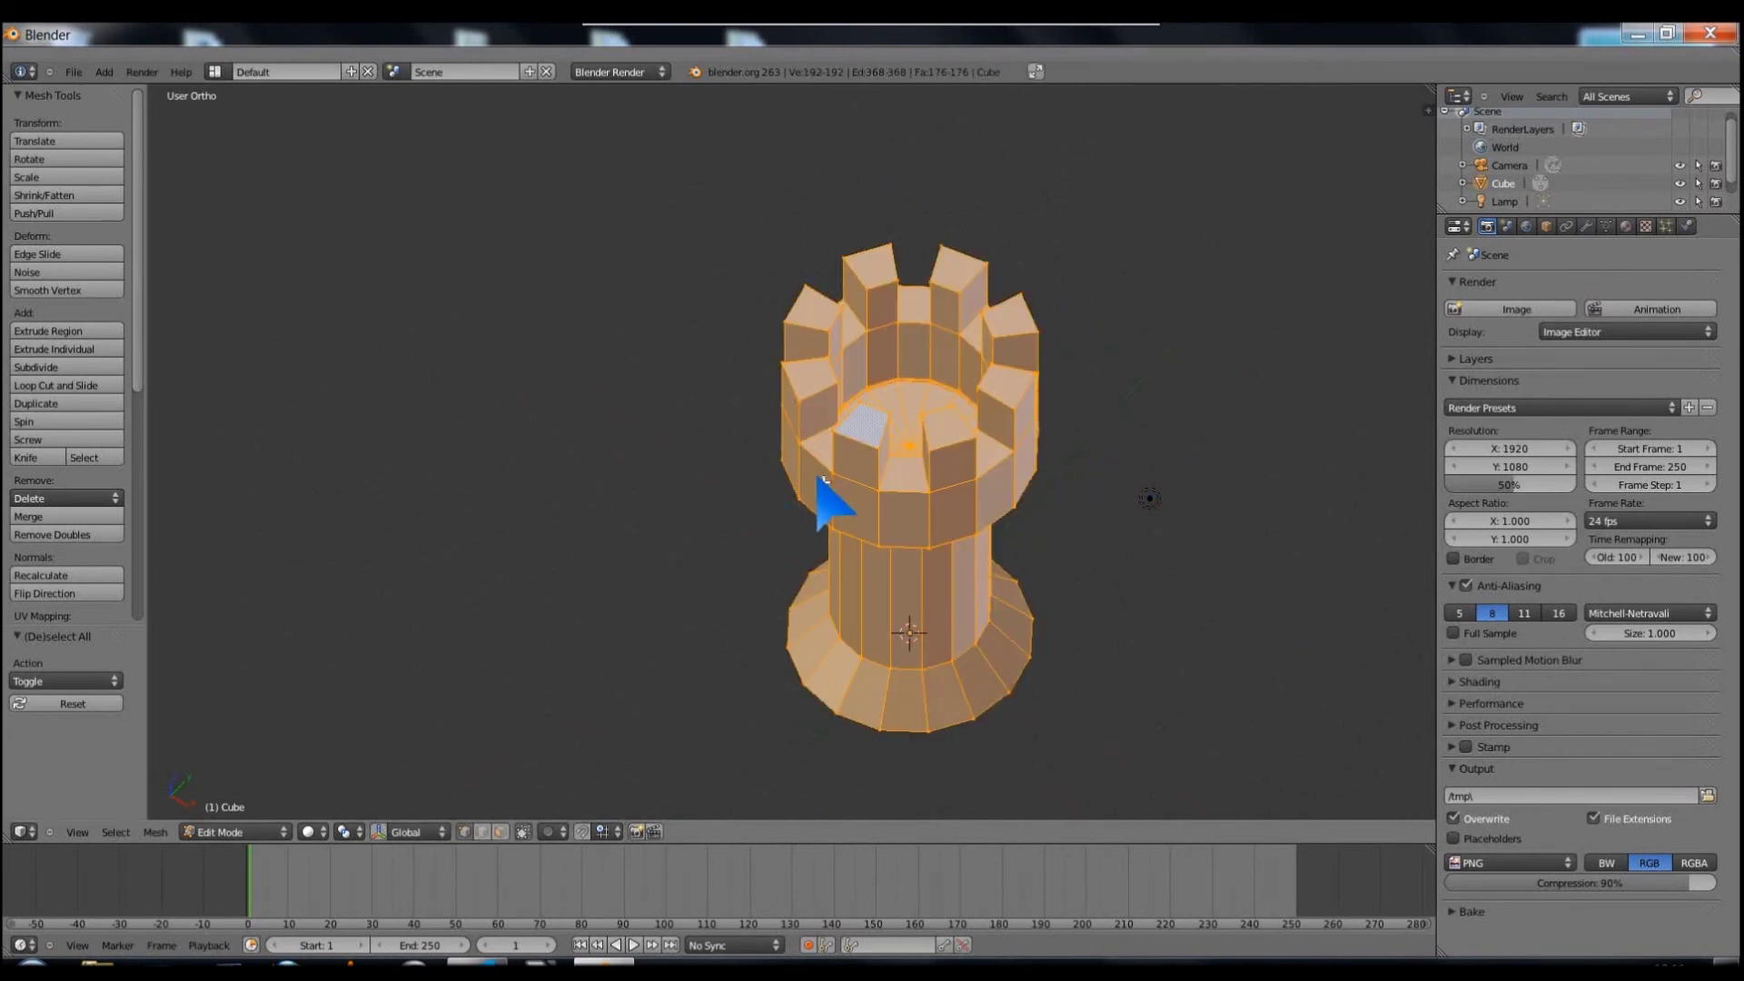
key("a")
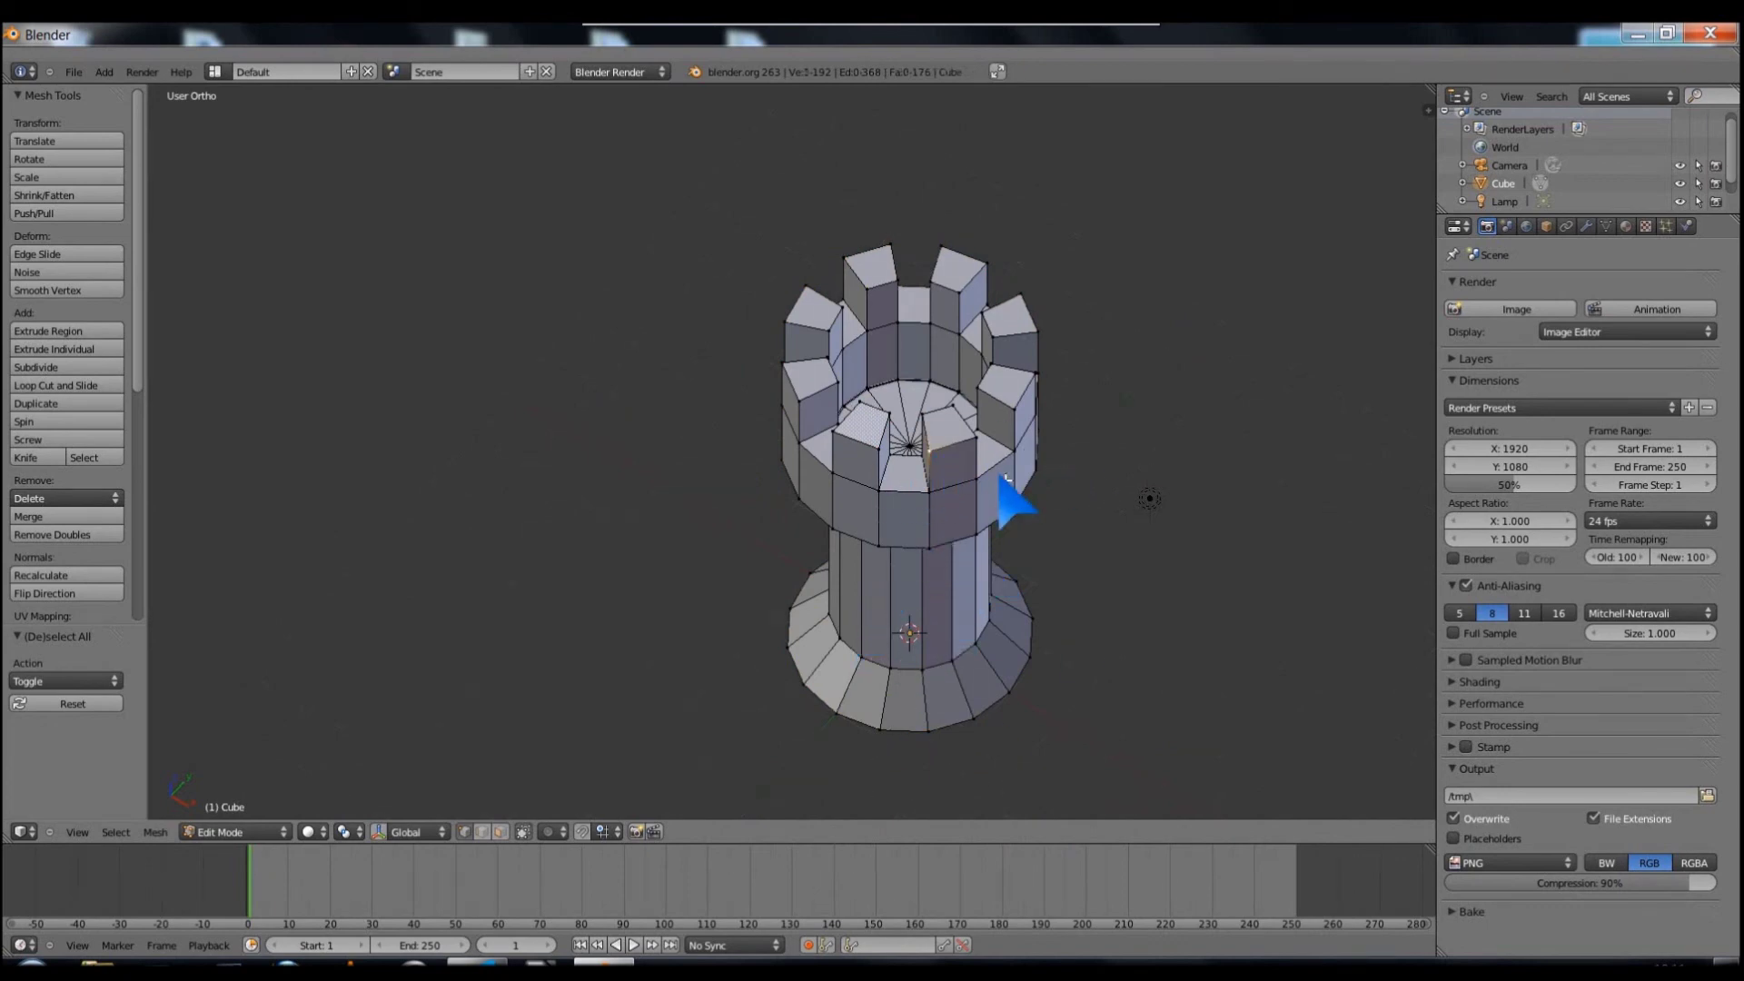
right_click(1036, 328, "shift")
right_click(933, 282, "shift")
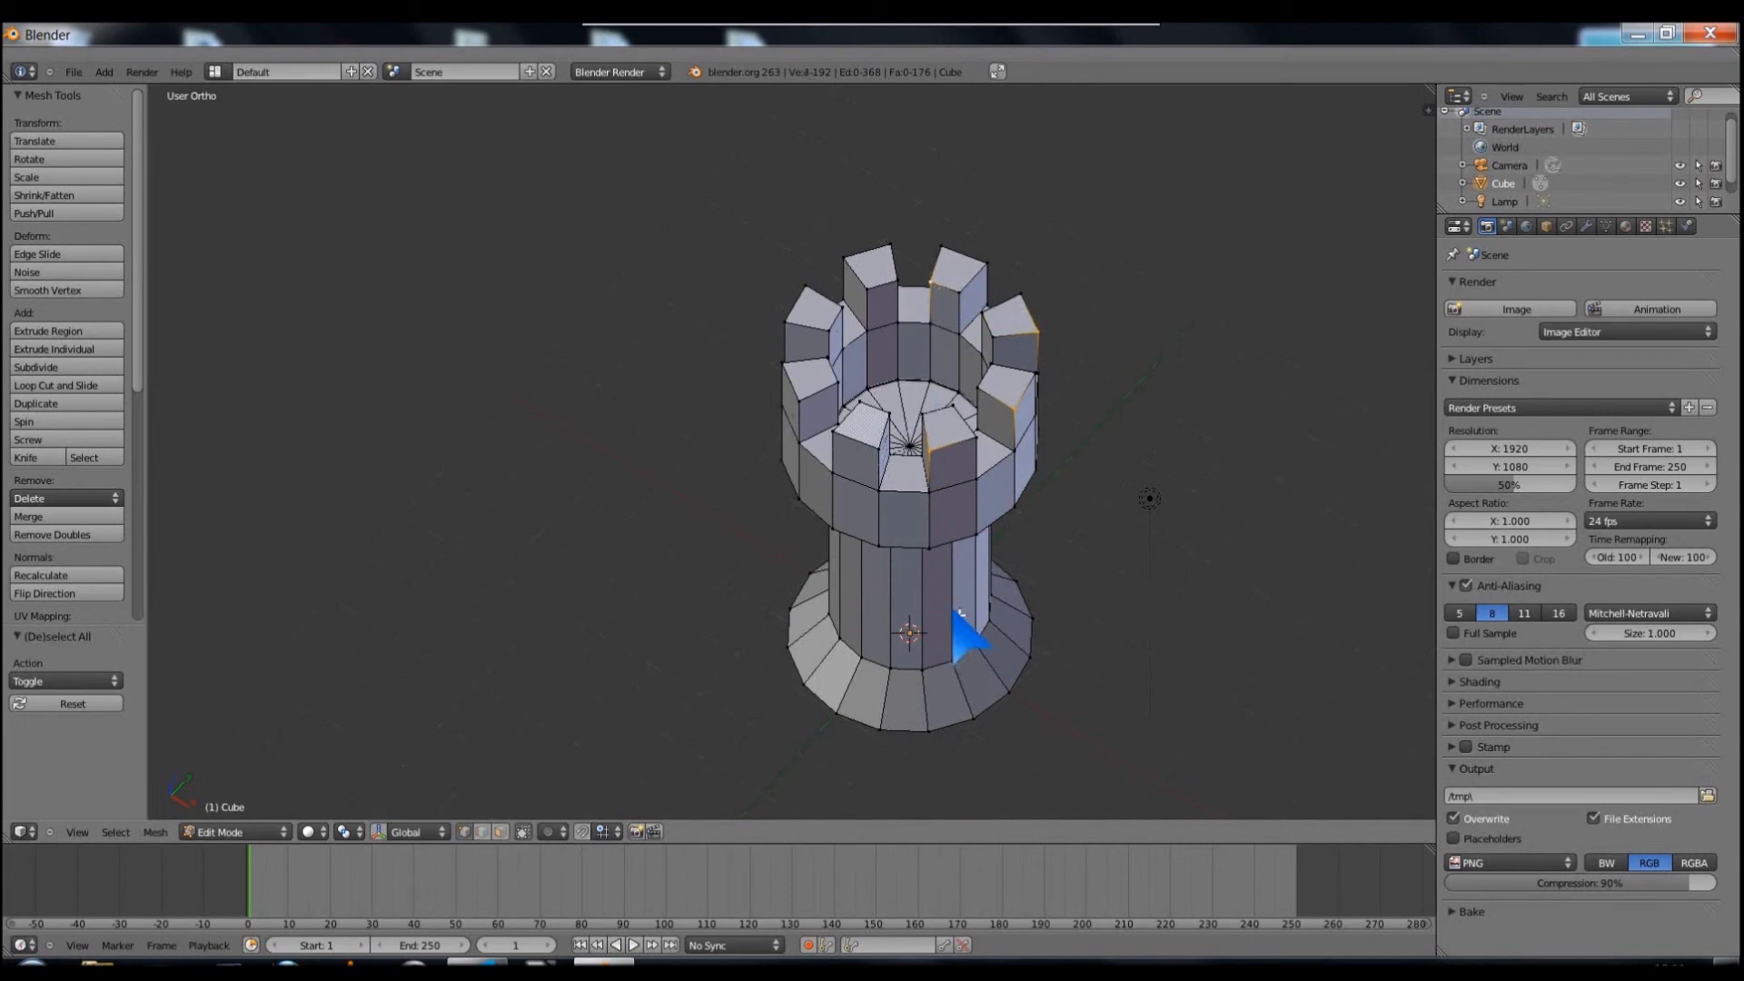
key("a")
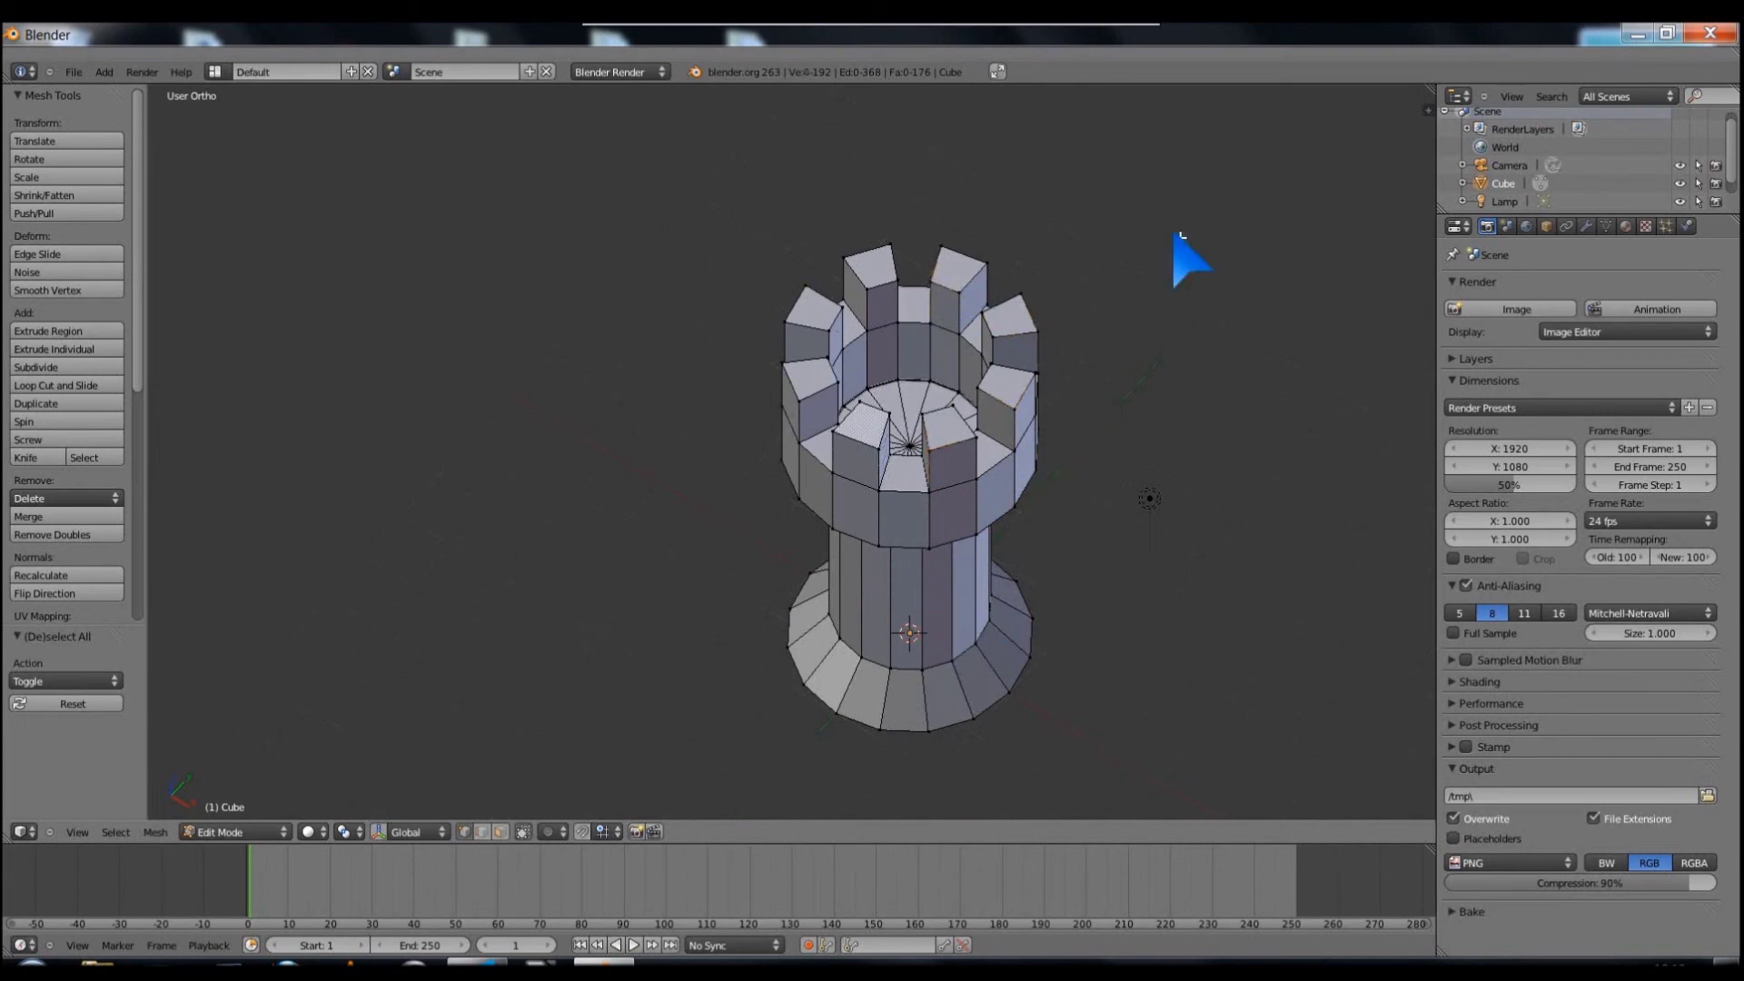
key("a")
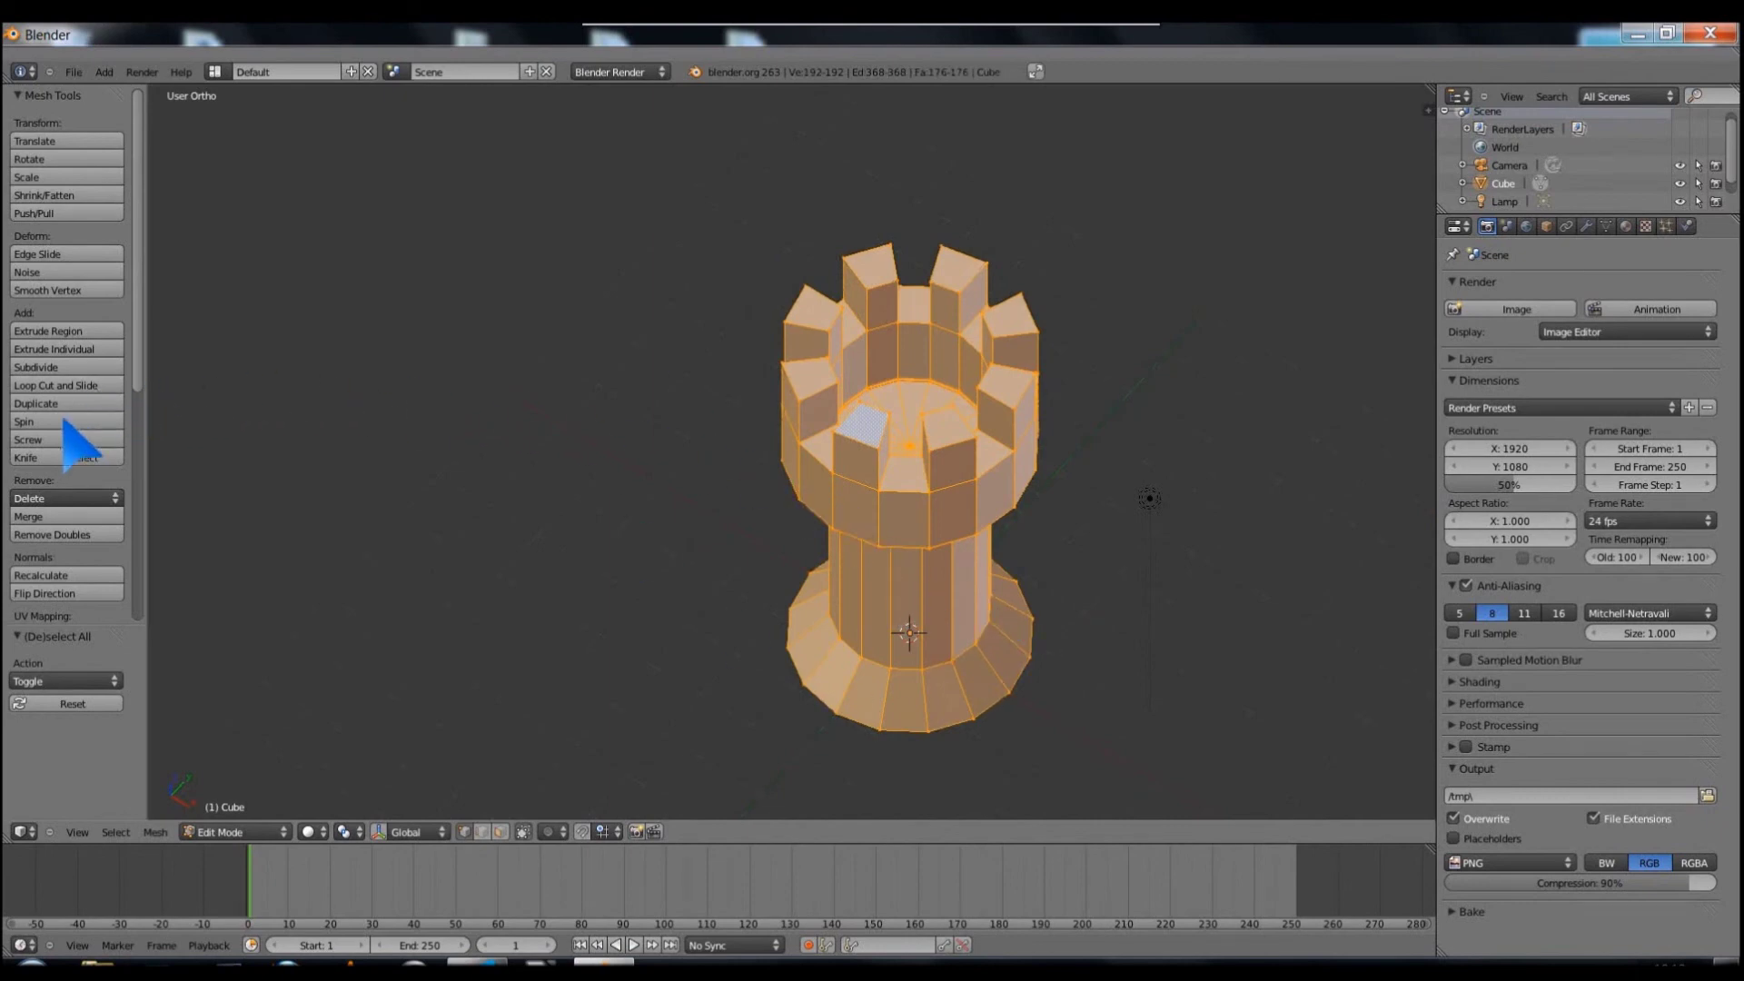
Step: Run Remove Doubles to merge the 47 duplicate vertices at 0.0001 distance
scroll(68, 445, "down", 1)
scroll(68, 446, "down", 1)
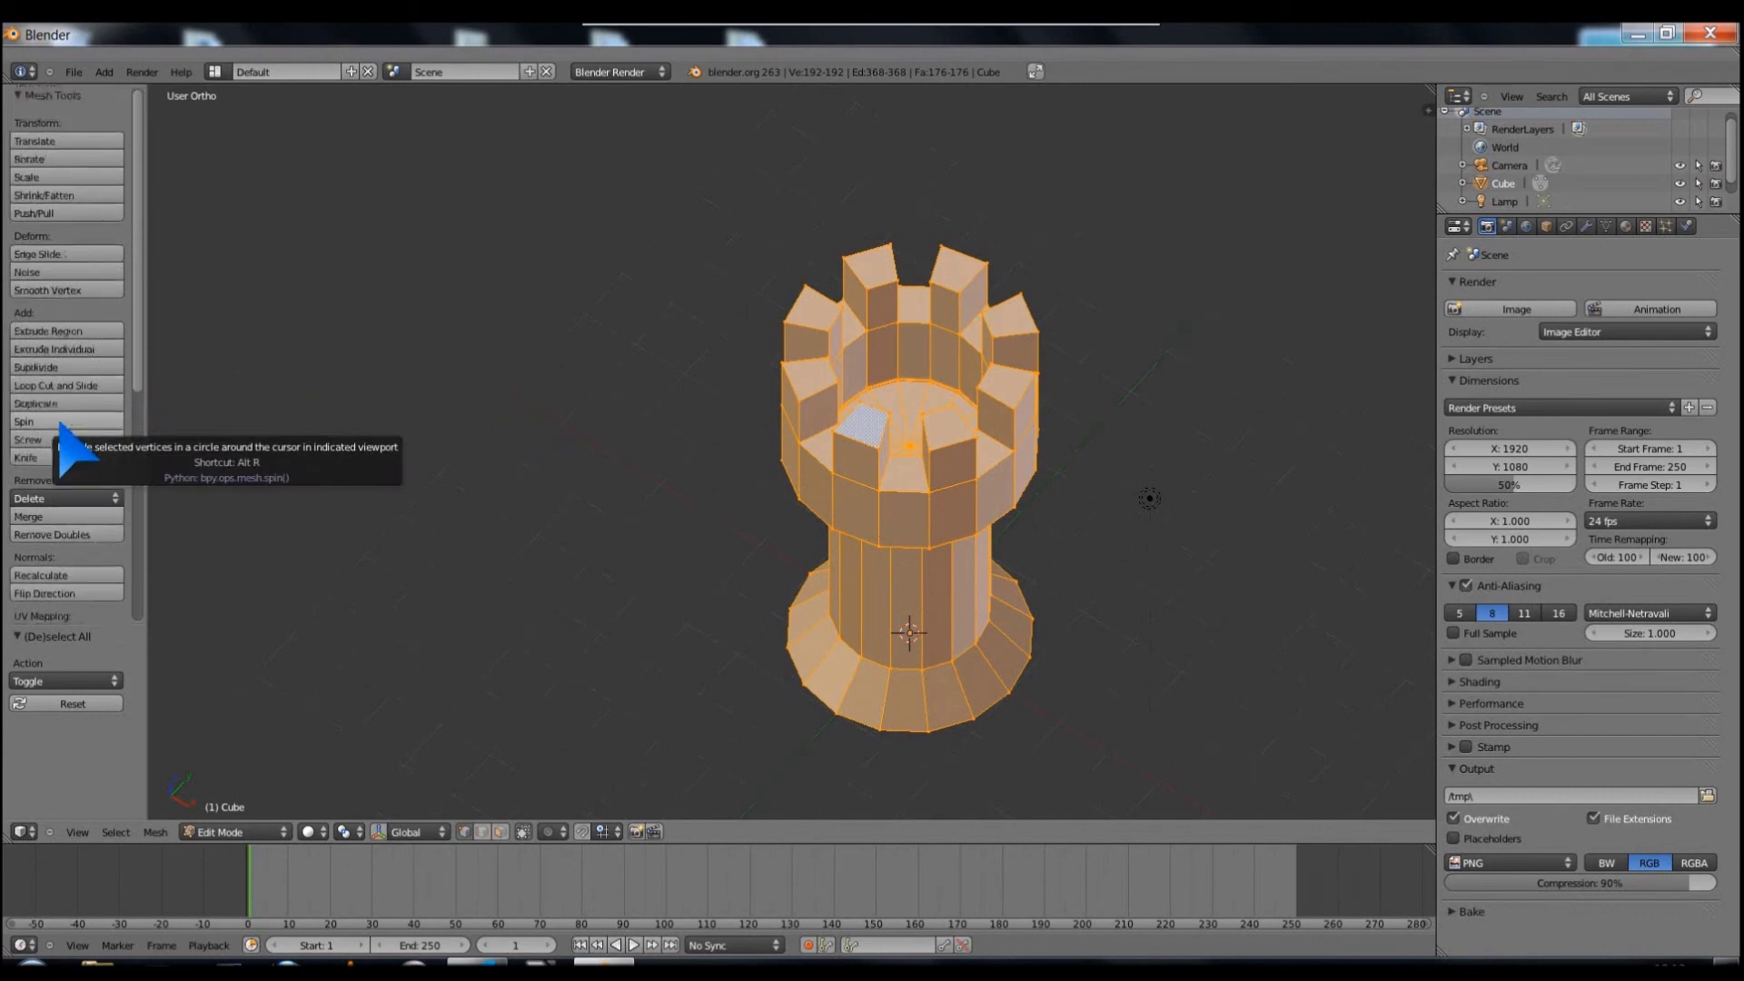
scroll(68, 445, "down", 1)
scroll(80, 481, "down", 1)
scroll(87, 486, "up", 1)
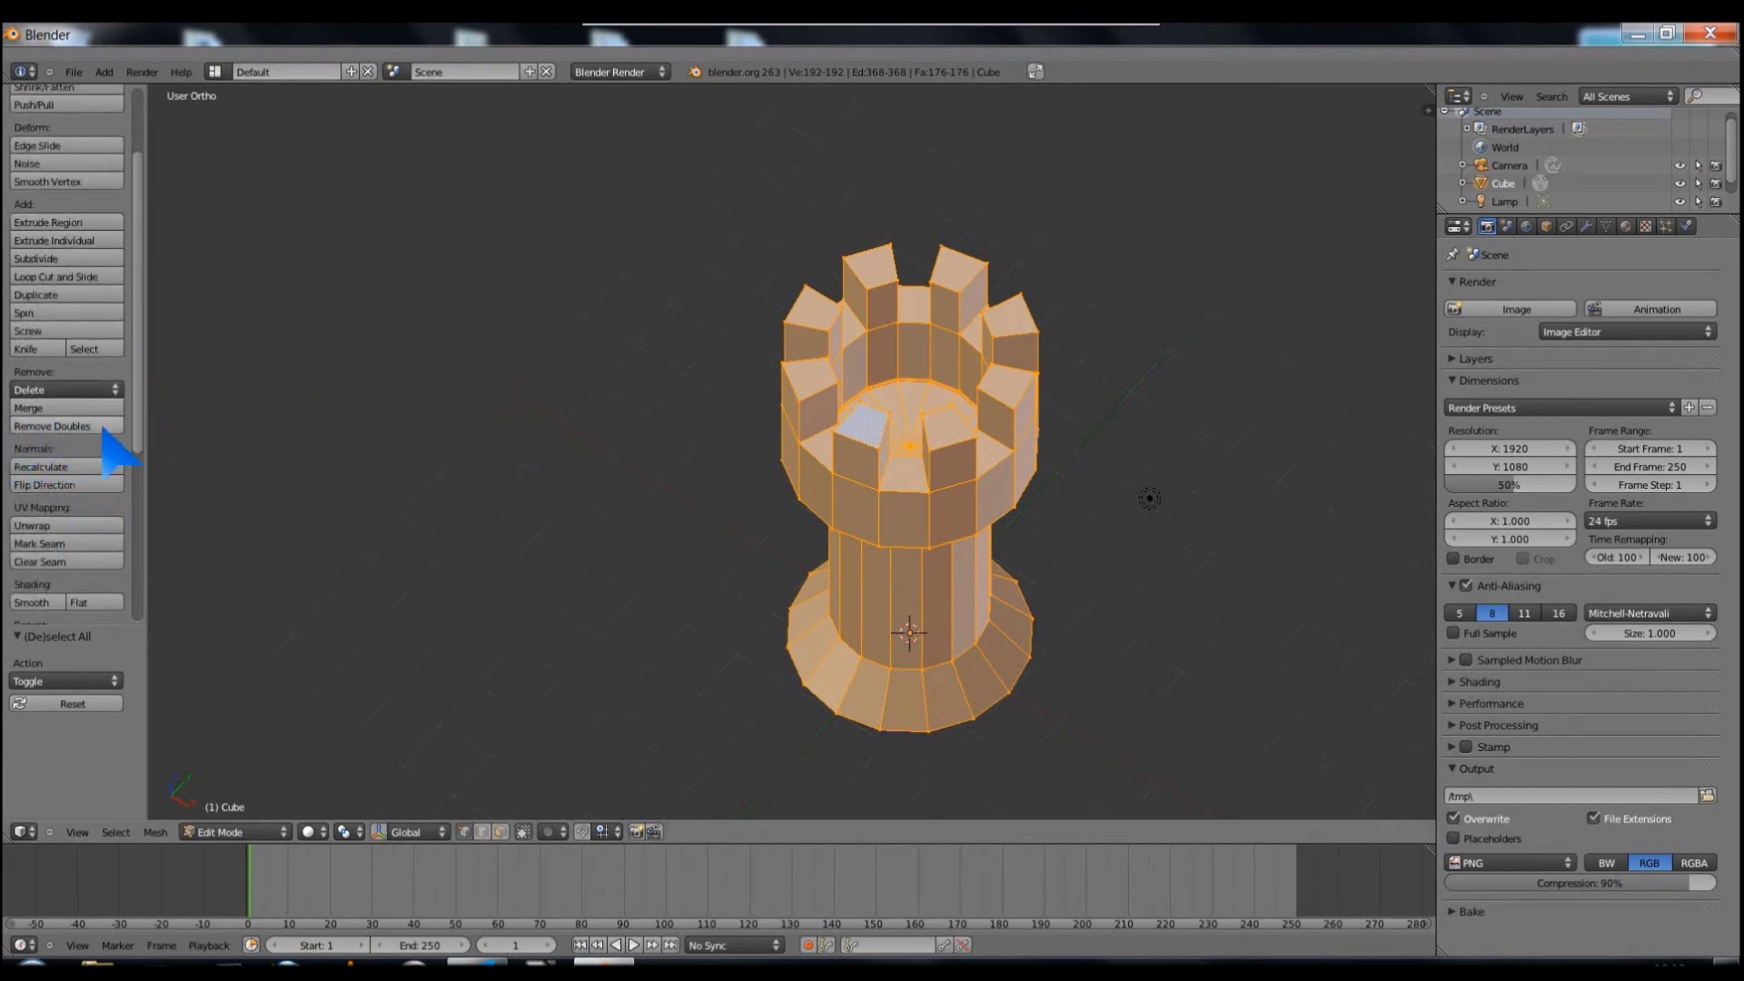
left_click(77, 427)
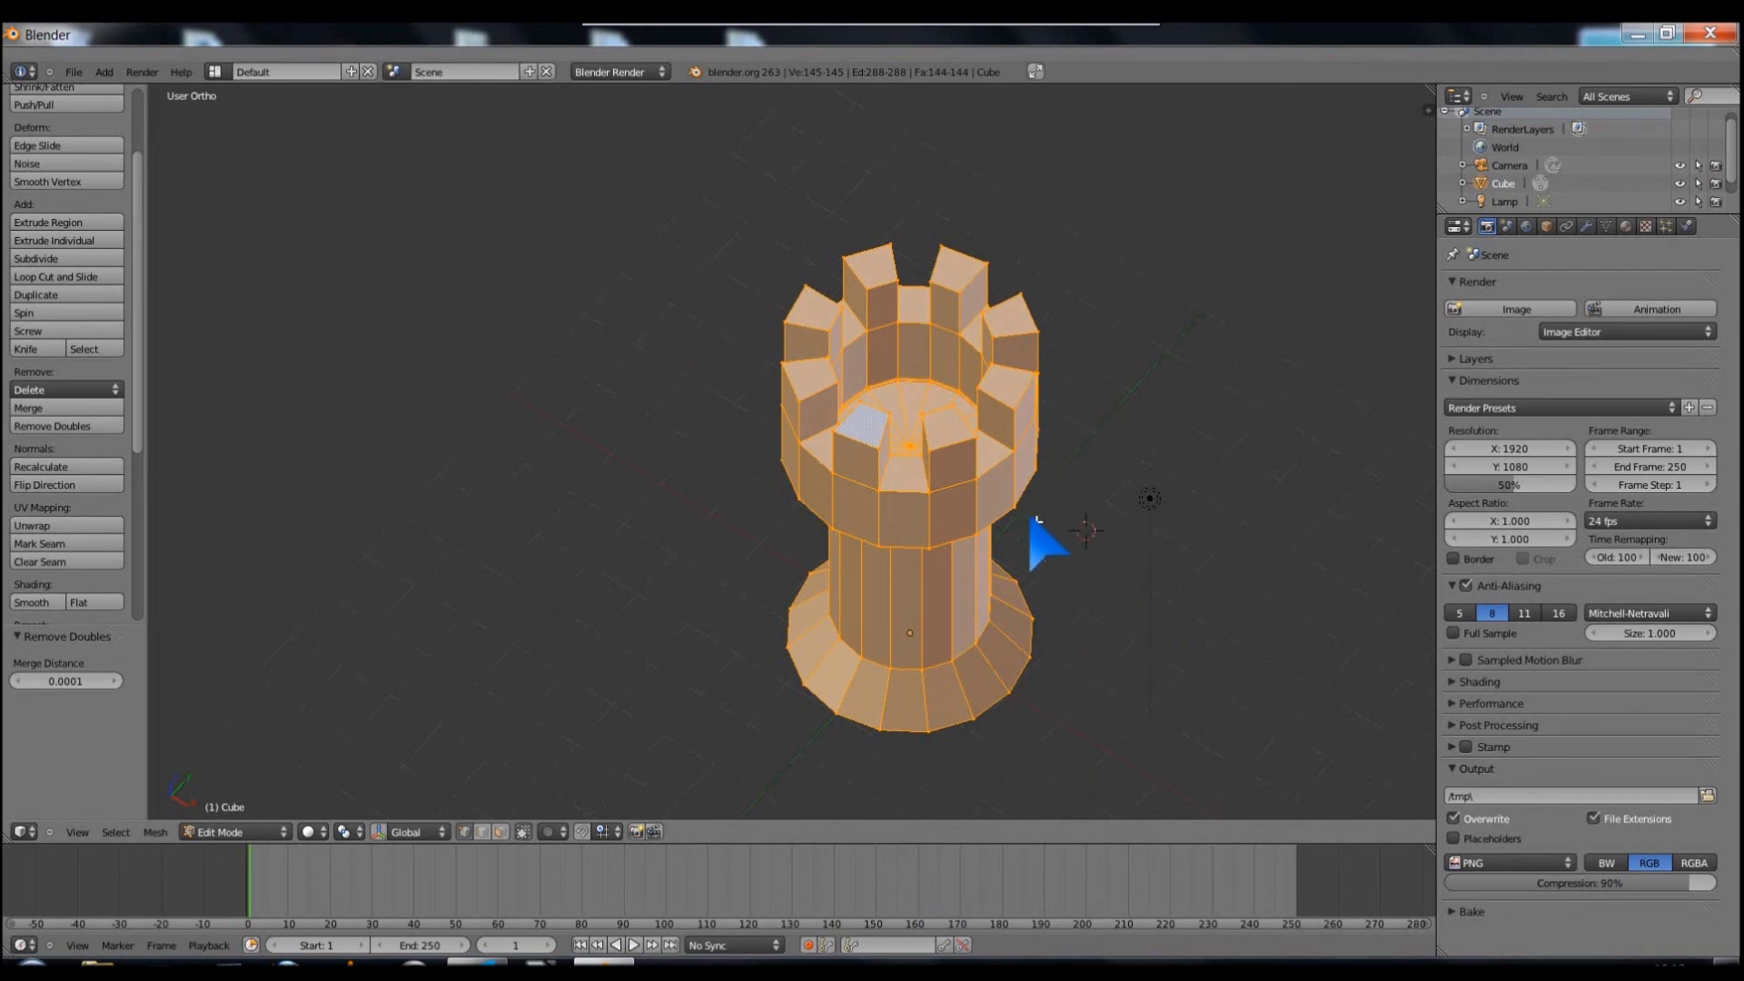
Step: Deselect everything and inspect the finished 145-vertex rook in perspective view
key("a")
mouse_move(1054, 495)
middle_mouse_down()
mouse_move(989, 475)
mouse_move(1051, 433)
mouse_move(1135, 465)
middle_mouse_up()
key("KP_5")
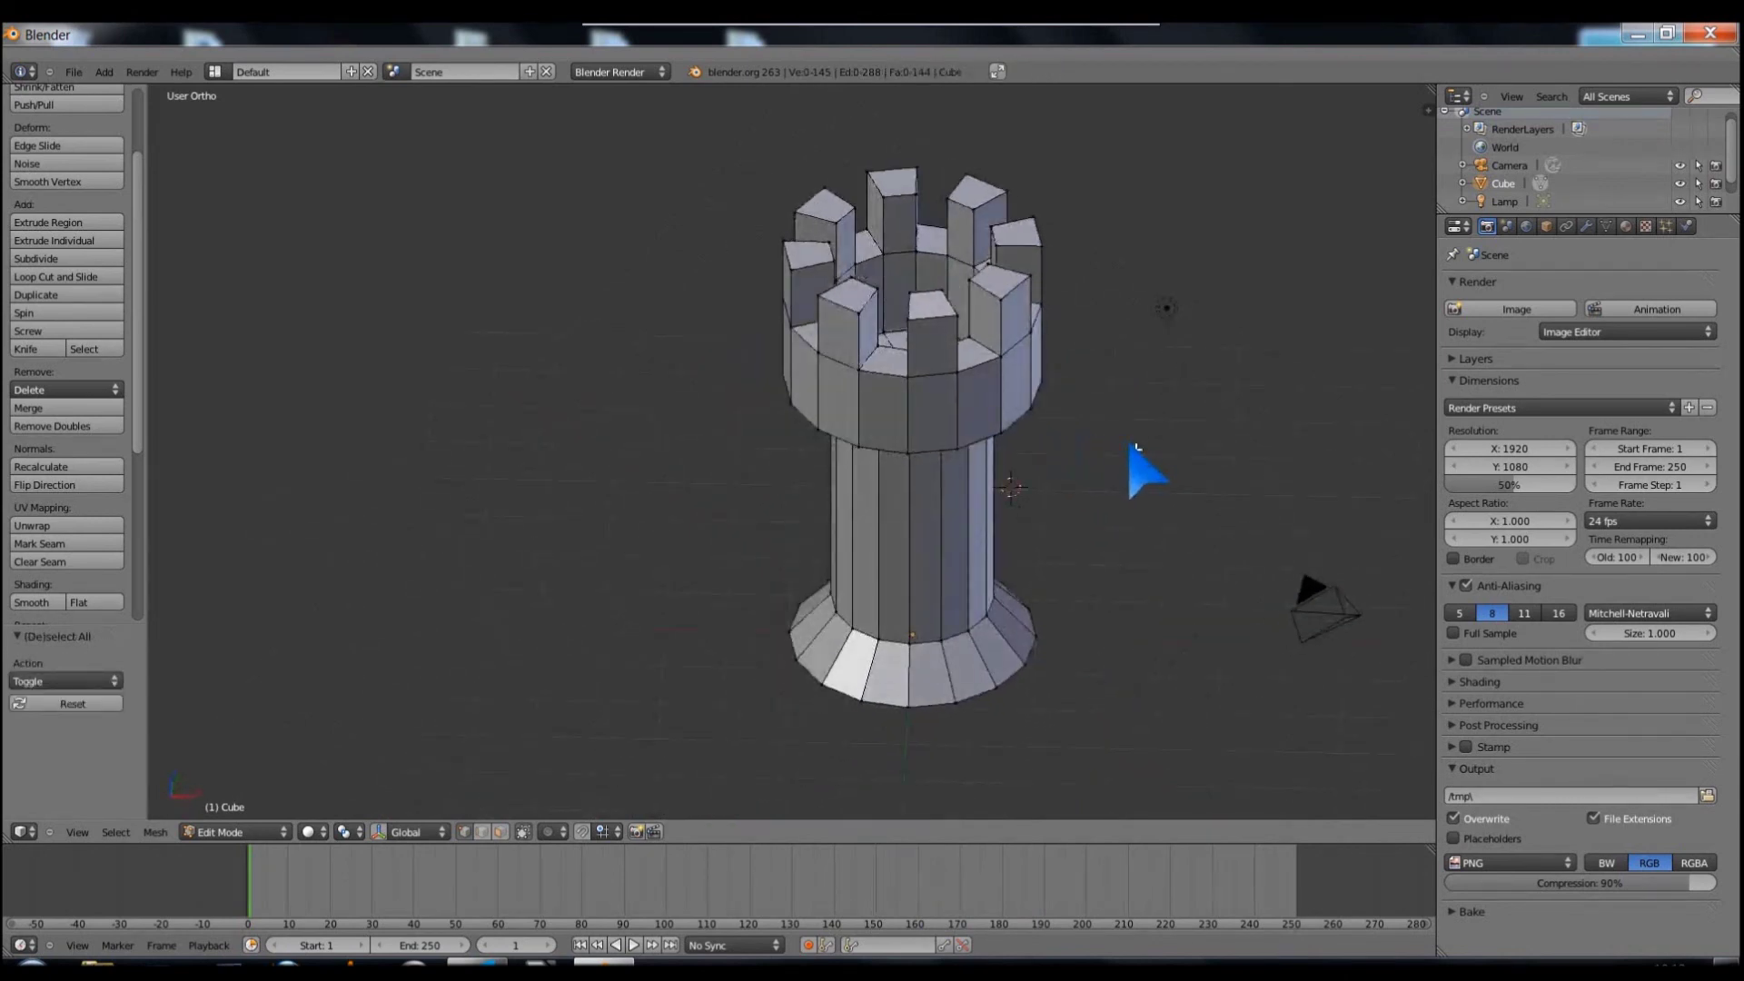
scroll(1136, 465, "up", 2)
mouse_move(1214, 401)
middle_mouse_down()
mouse_move(1059, 400)
mouse_move(1117, 421)
mouse_move(1283, 372)
mouse_move(938, 400)
mouse_move(938, 378)
mouse_move(872, 475)
mouse_move(858, 455)
middle_mouse_up()
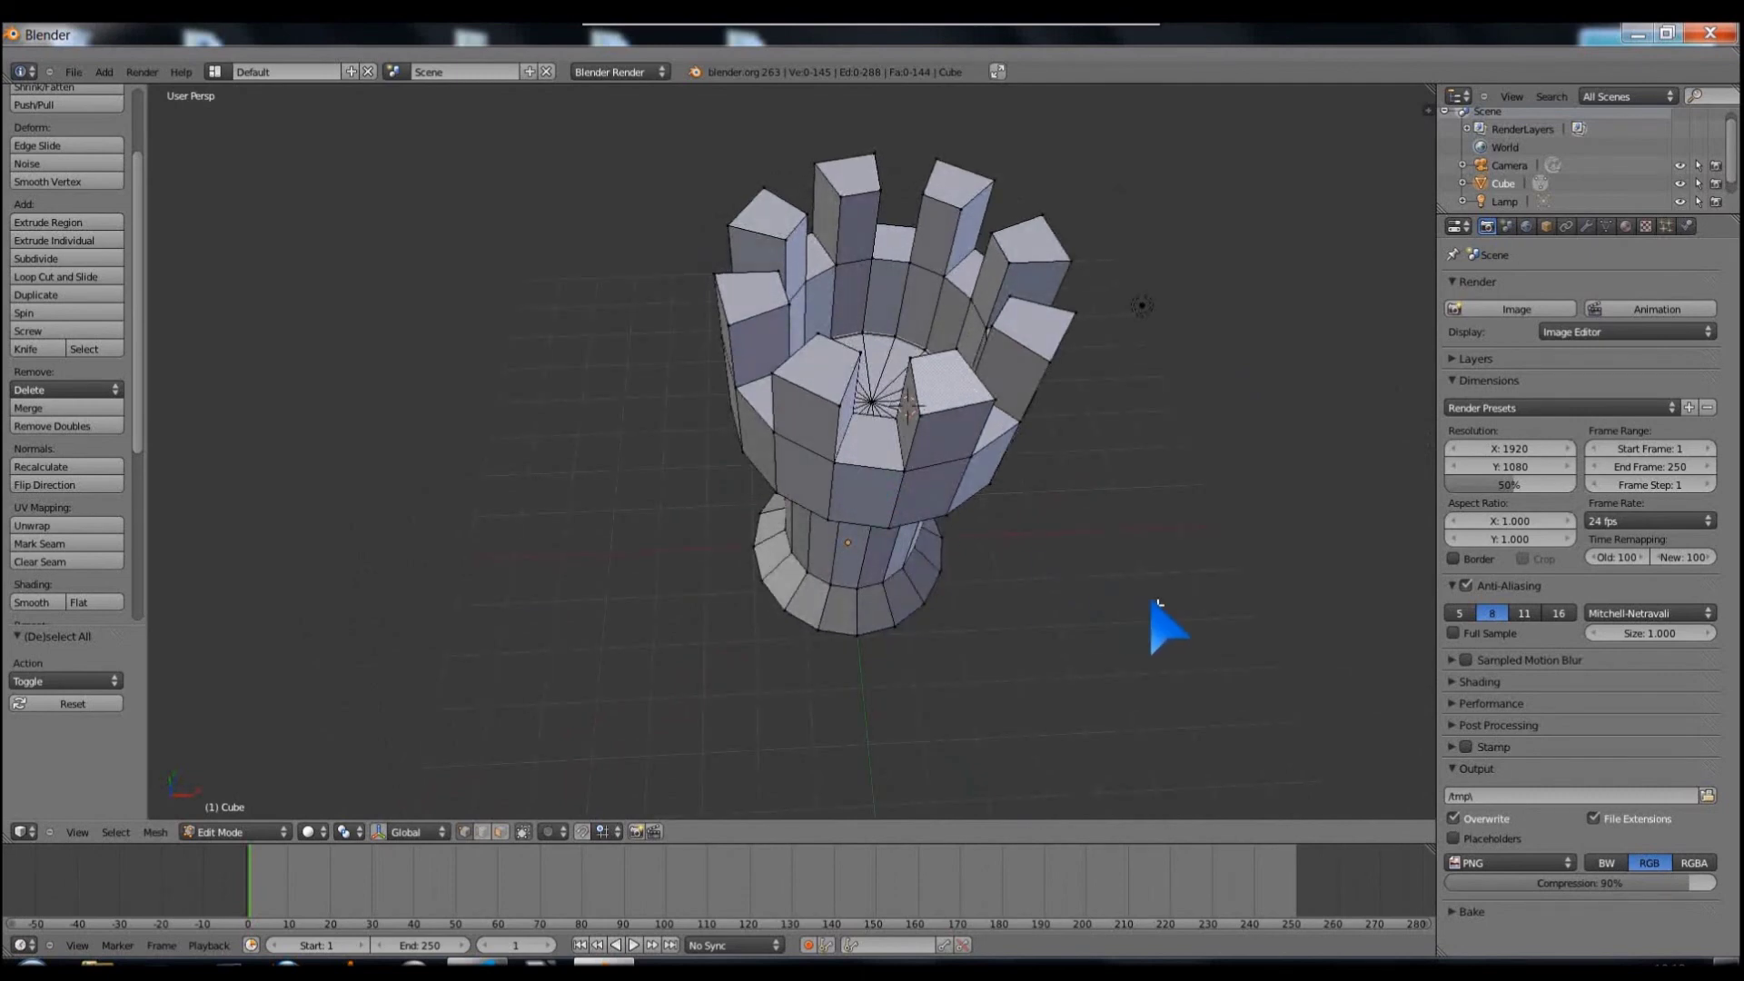